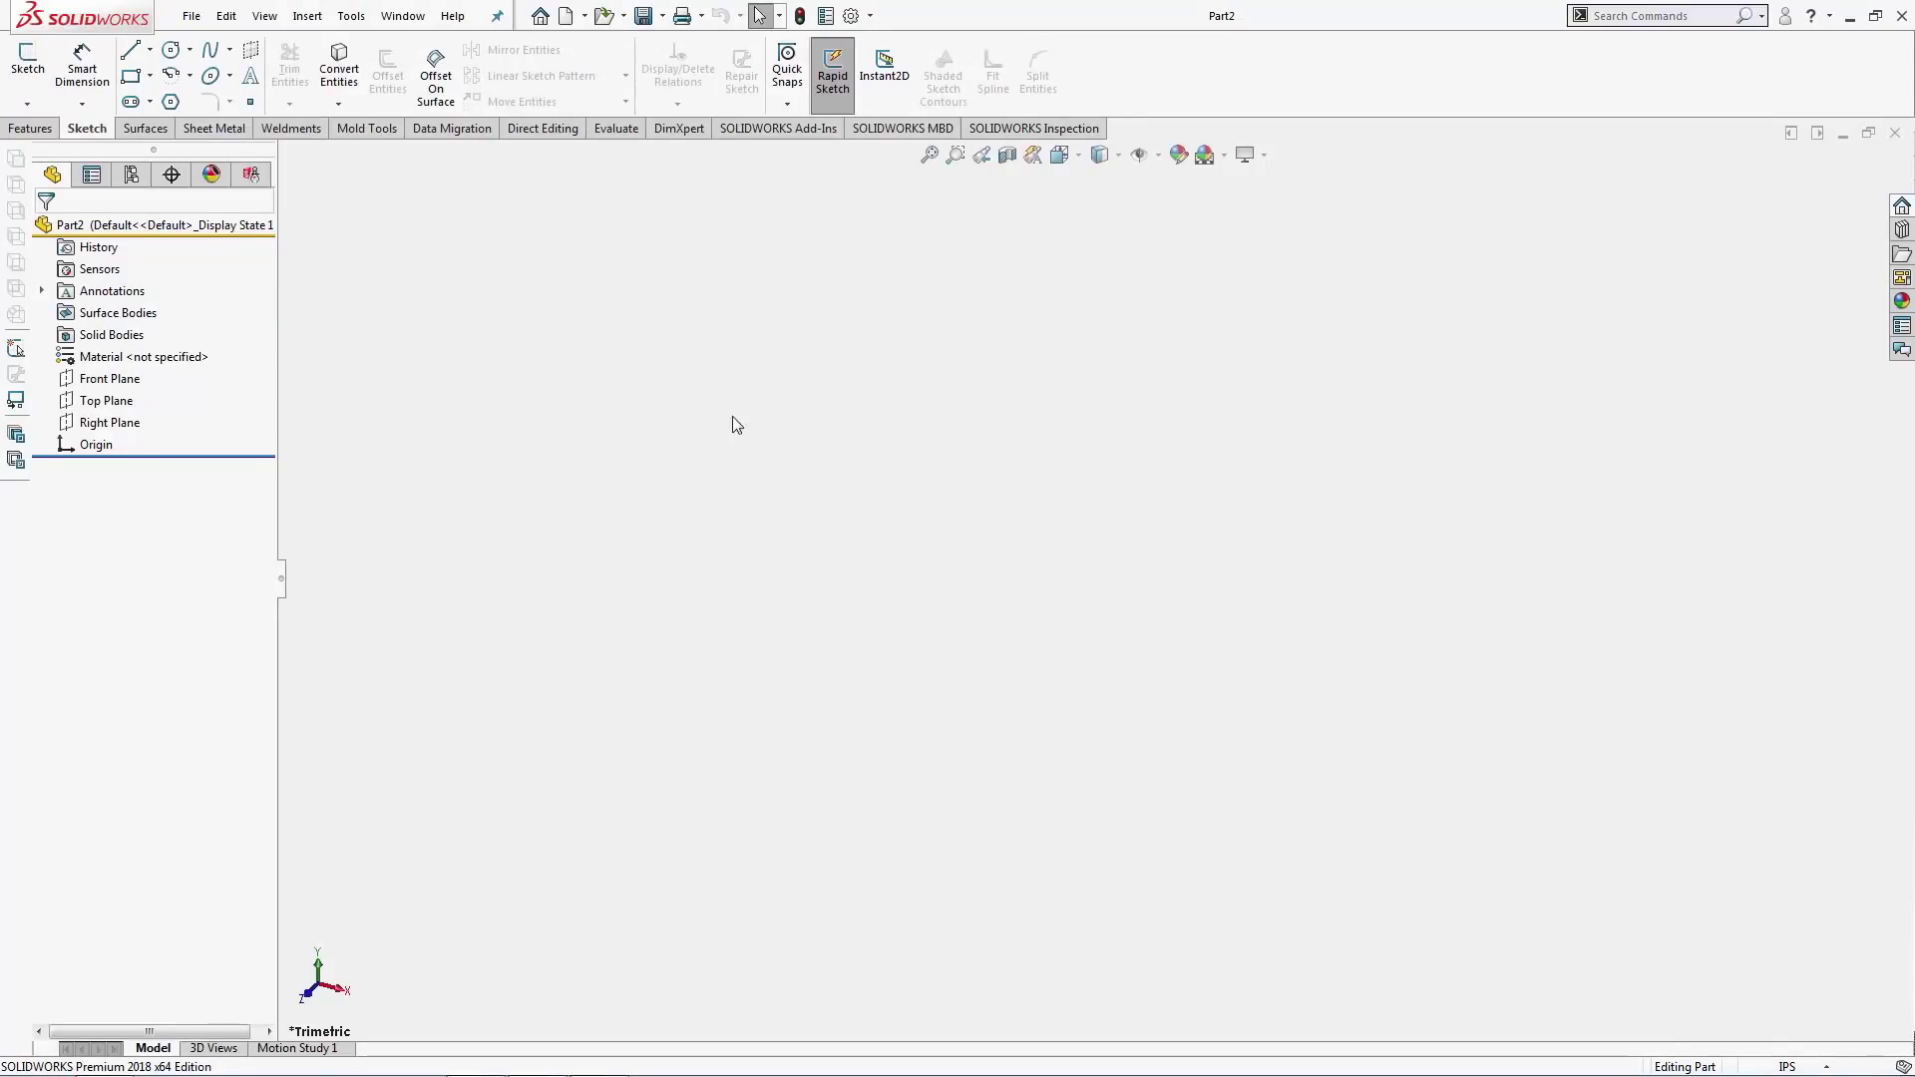
pyautogui.click(870, 18)
pyautogui.click(868, 50)
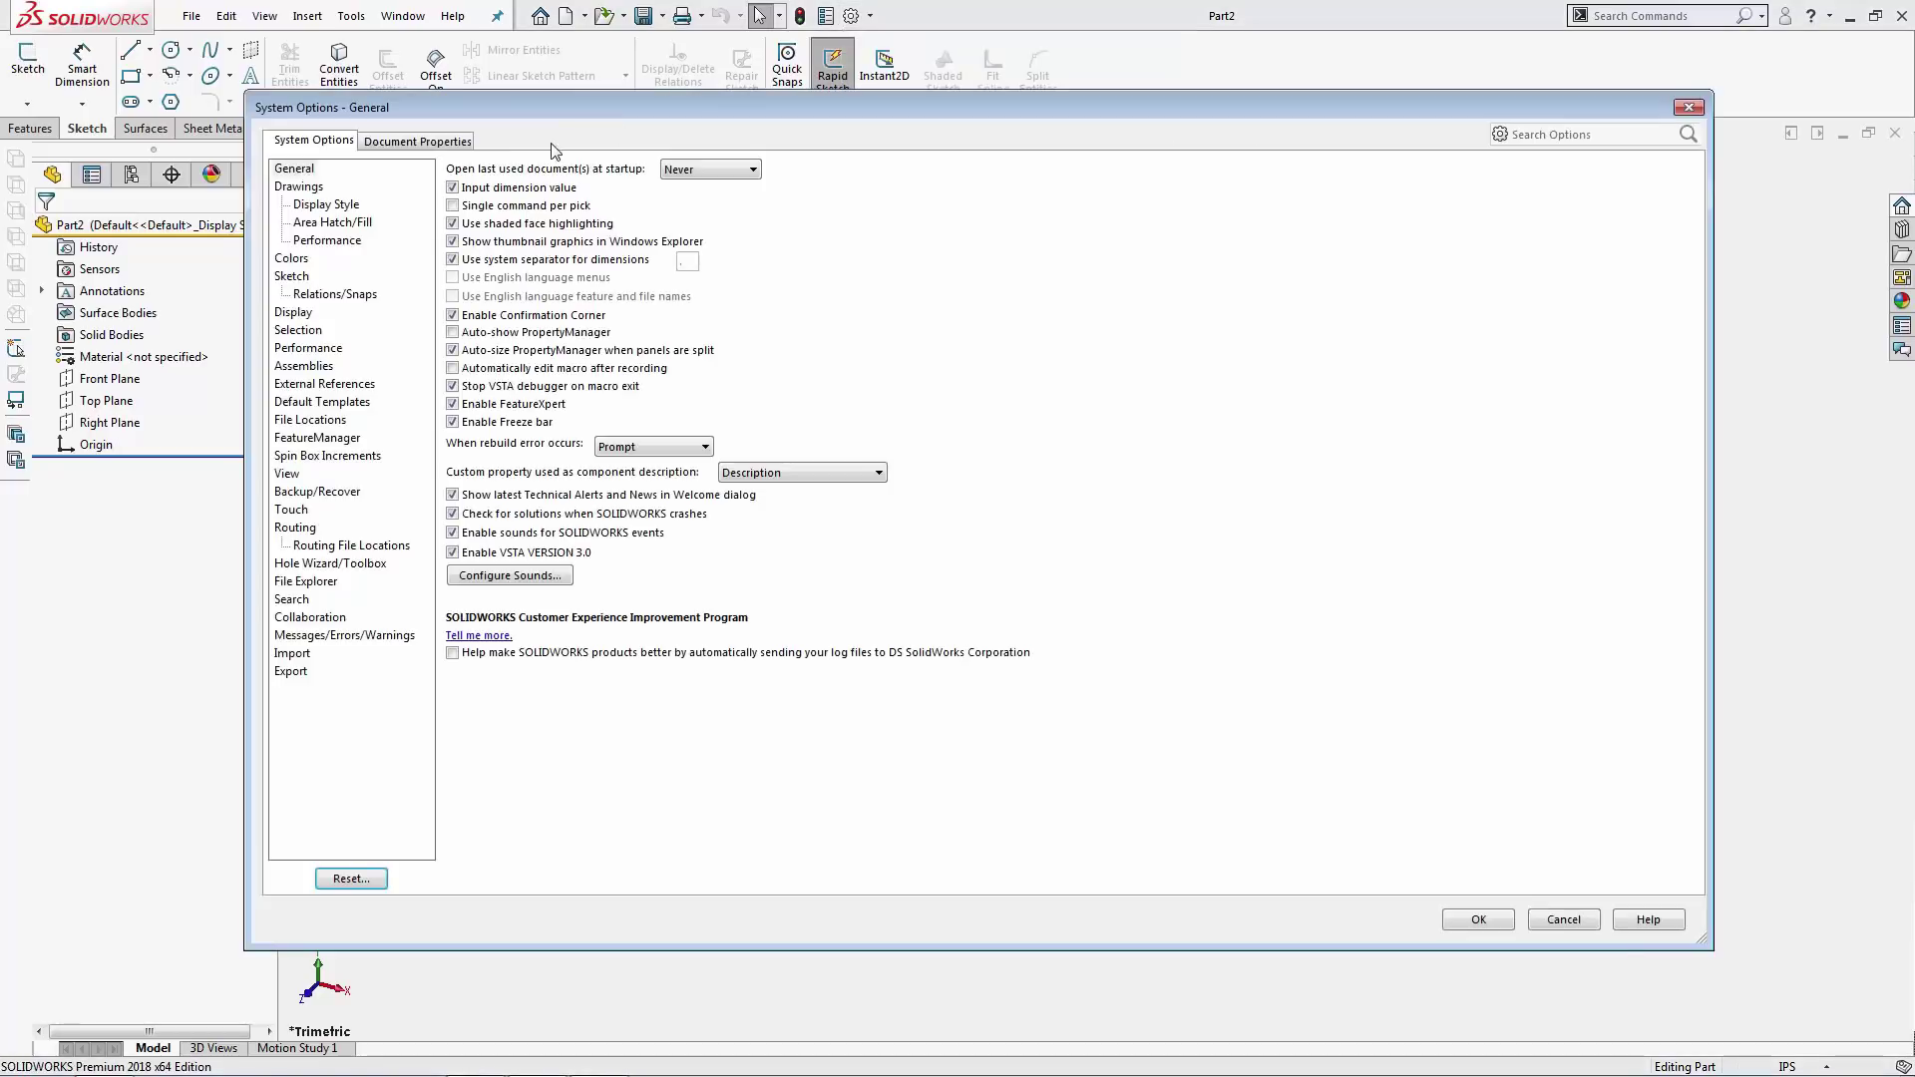
pyautogui.moveTo(560, 105); pyautogui.dragTo(543, 130)
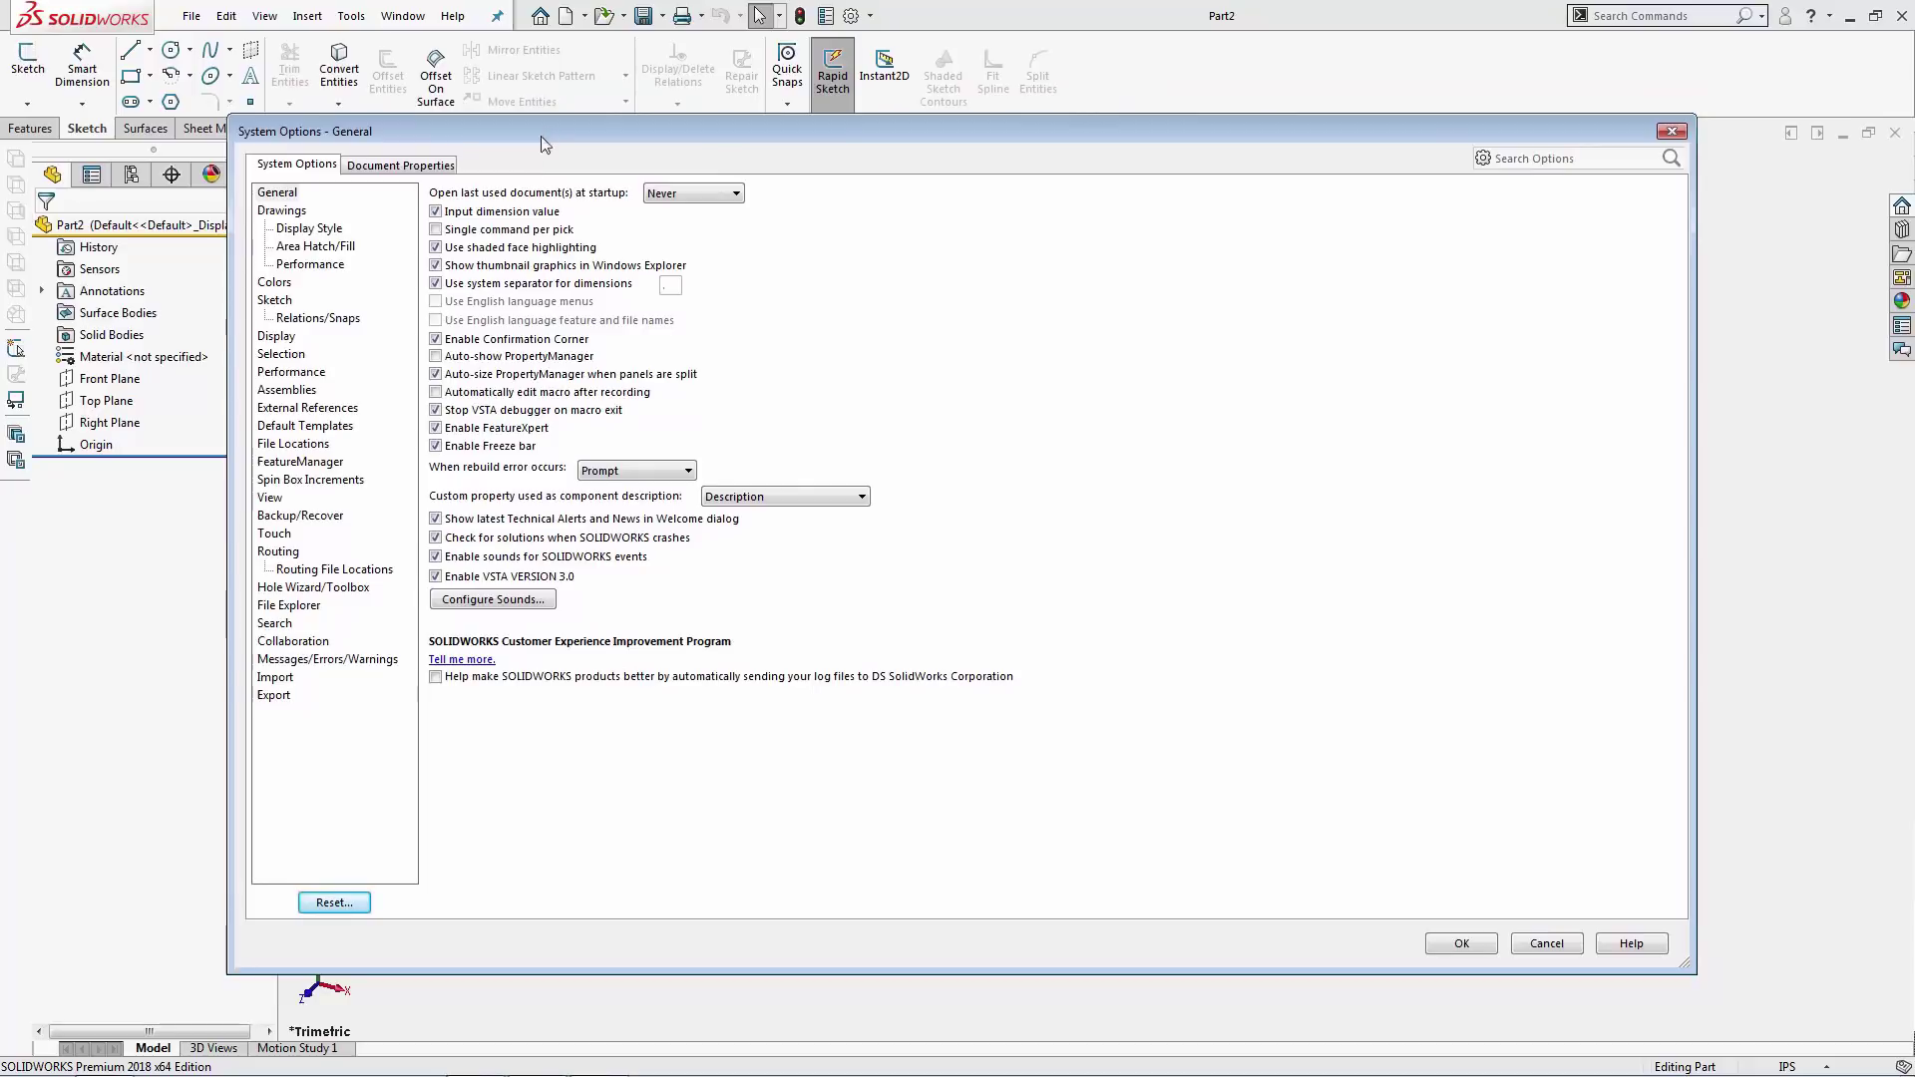
pyautogui.click(278, 300)
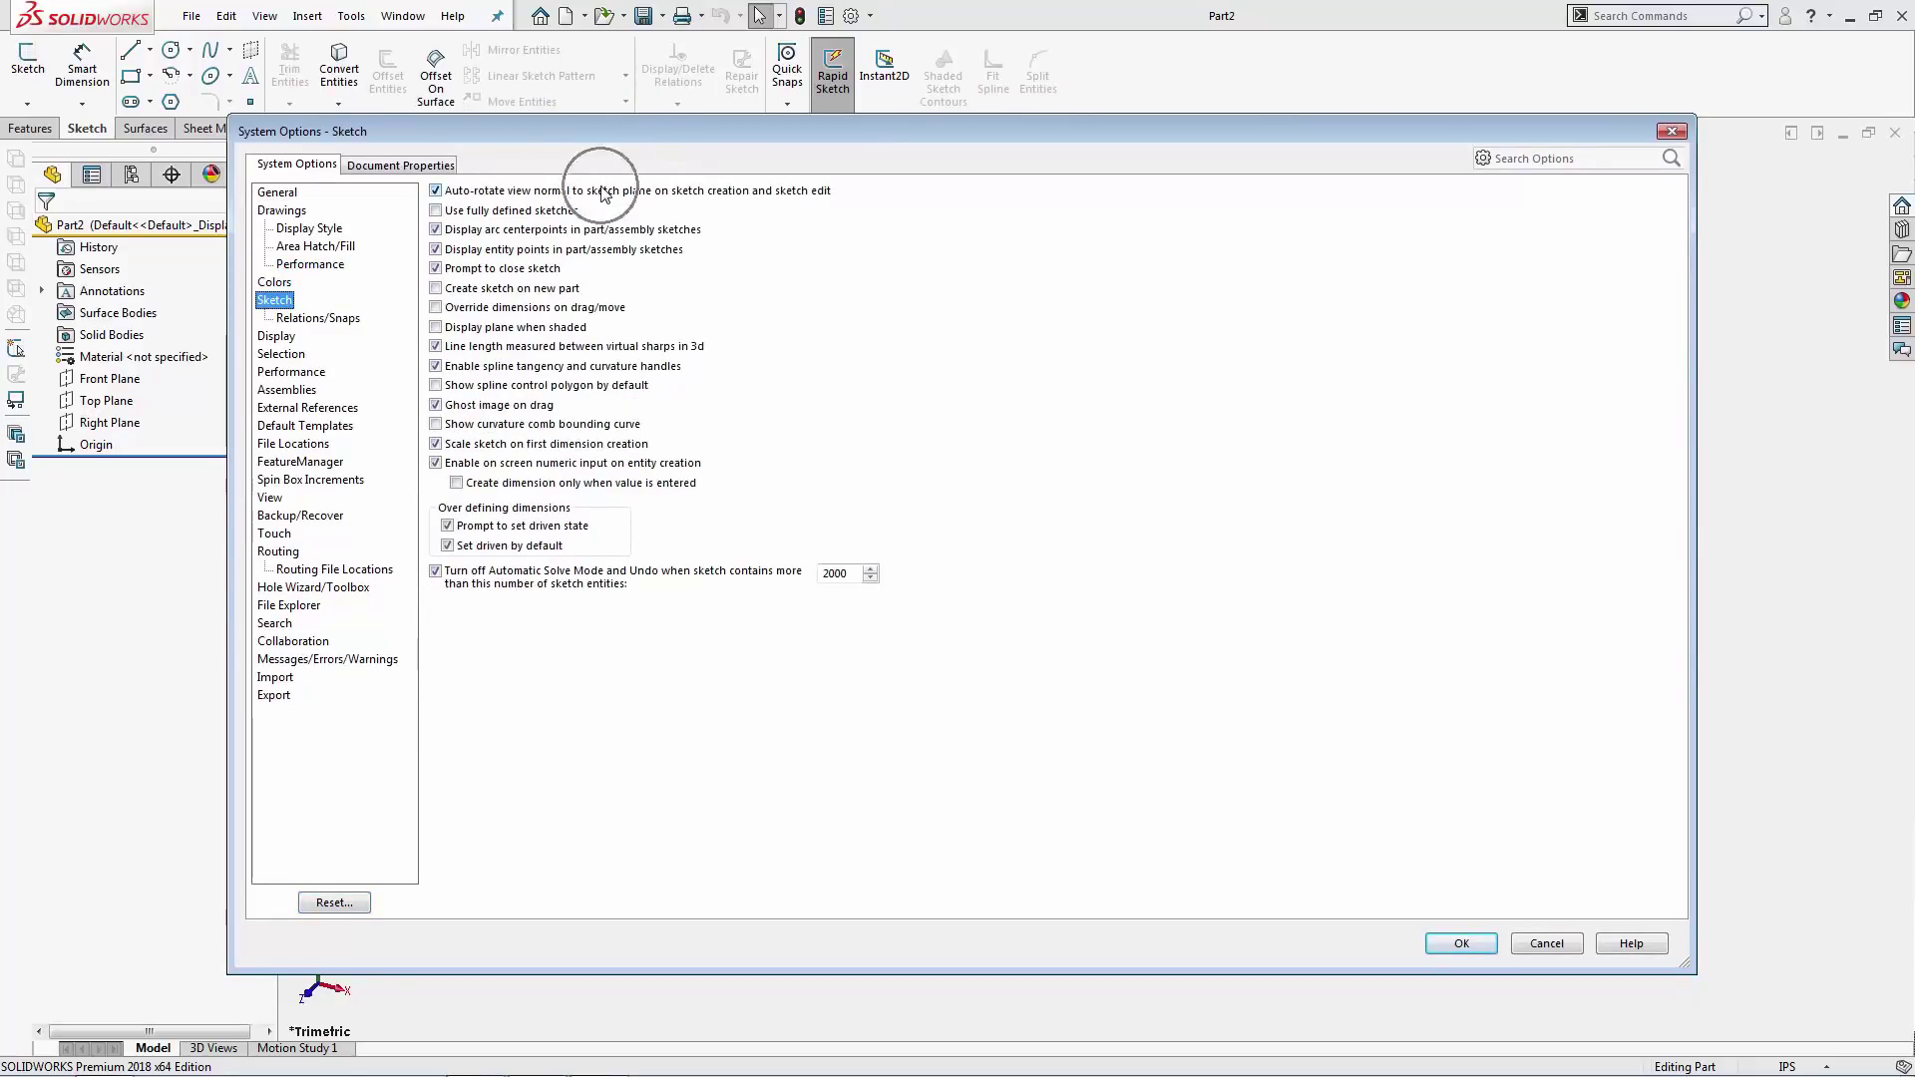
pyautogui.click(1461, 945)
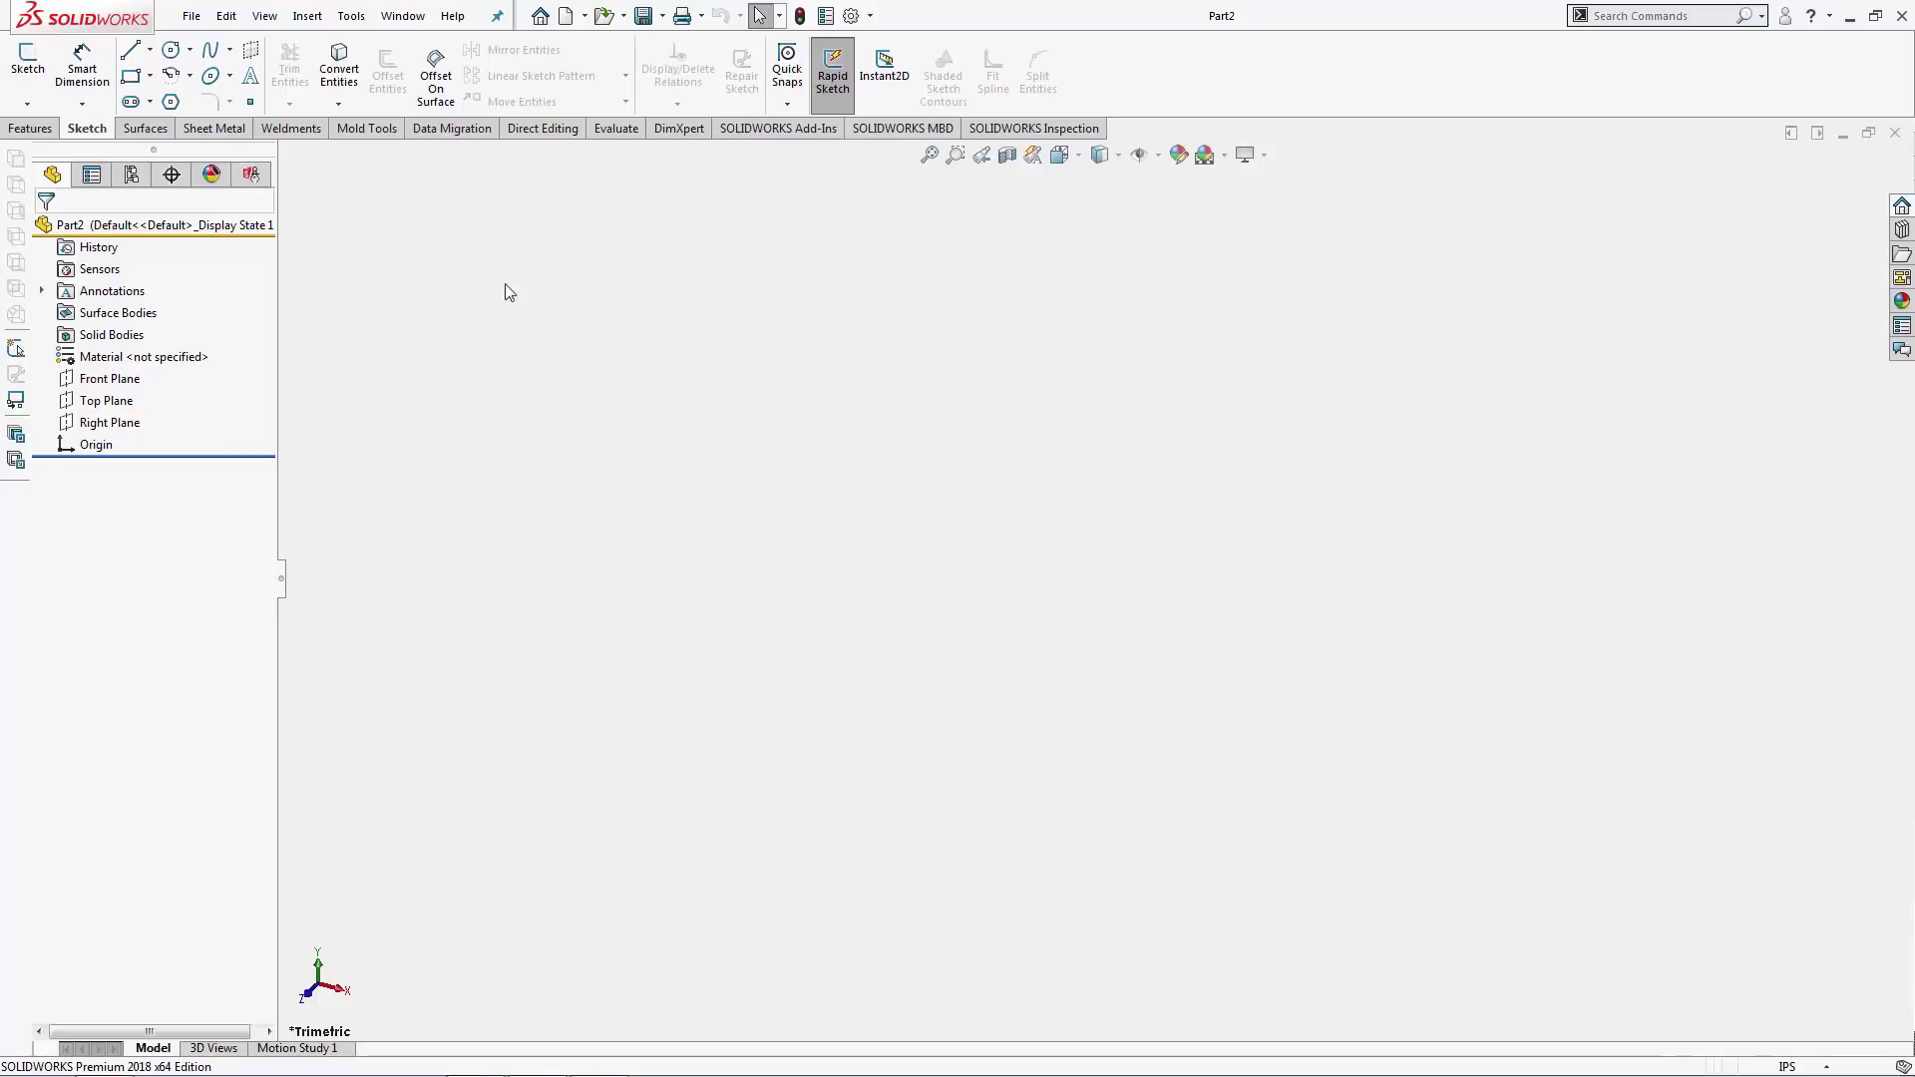
# Start a new sketch without choosing a plane, then cancel it.
pyautogui.click(84, 136)
pyautogui.click(36, 74)
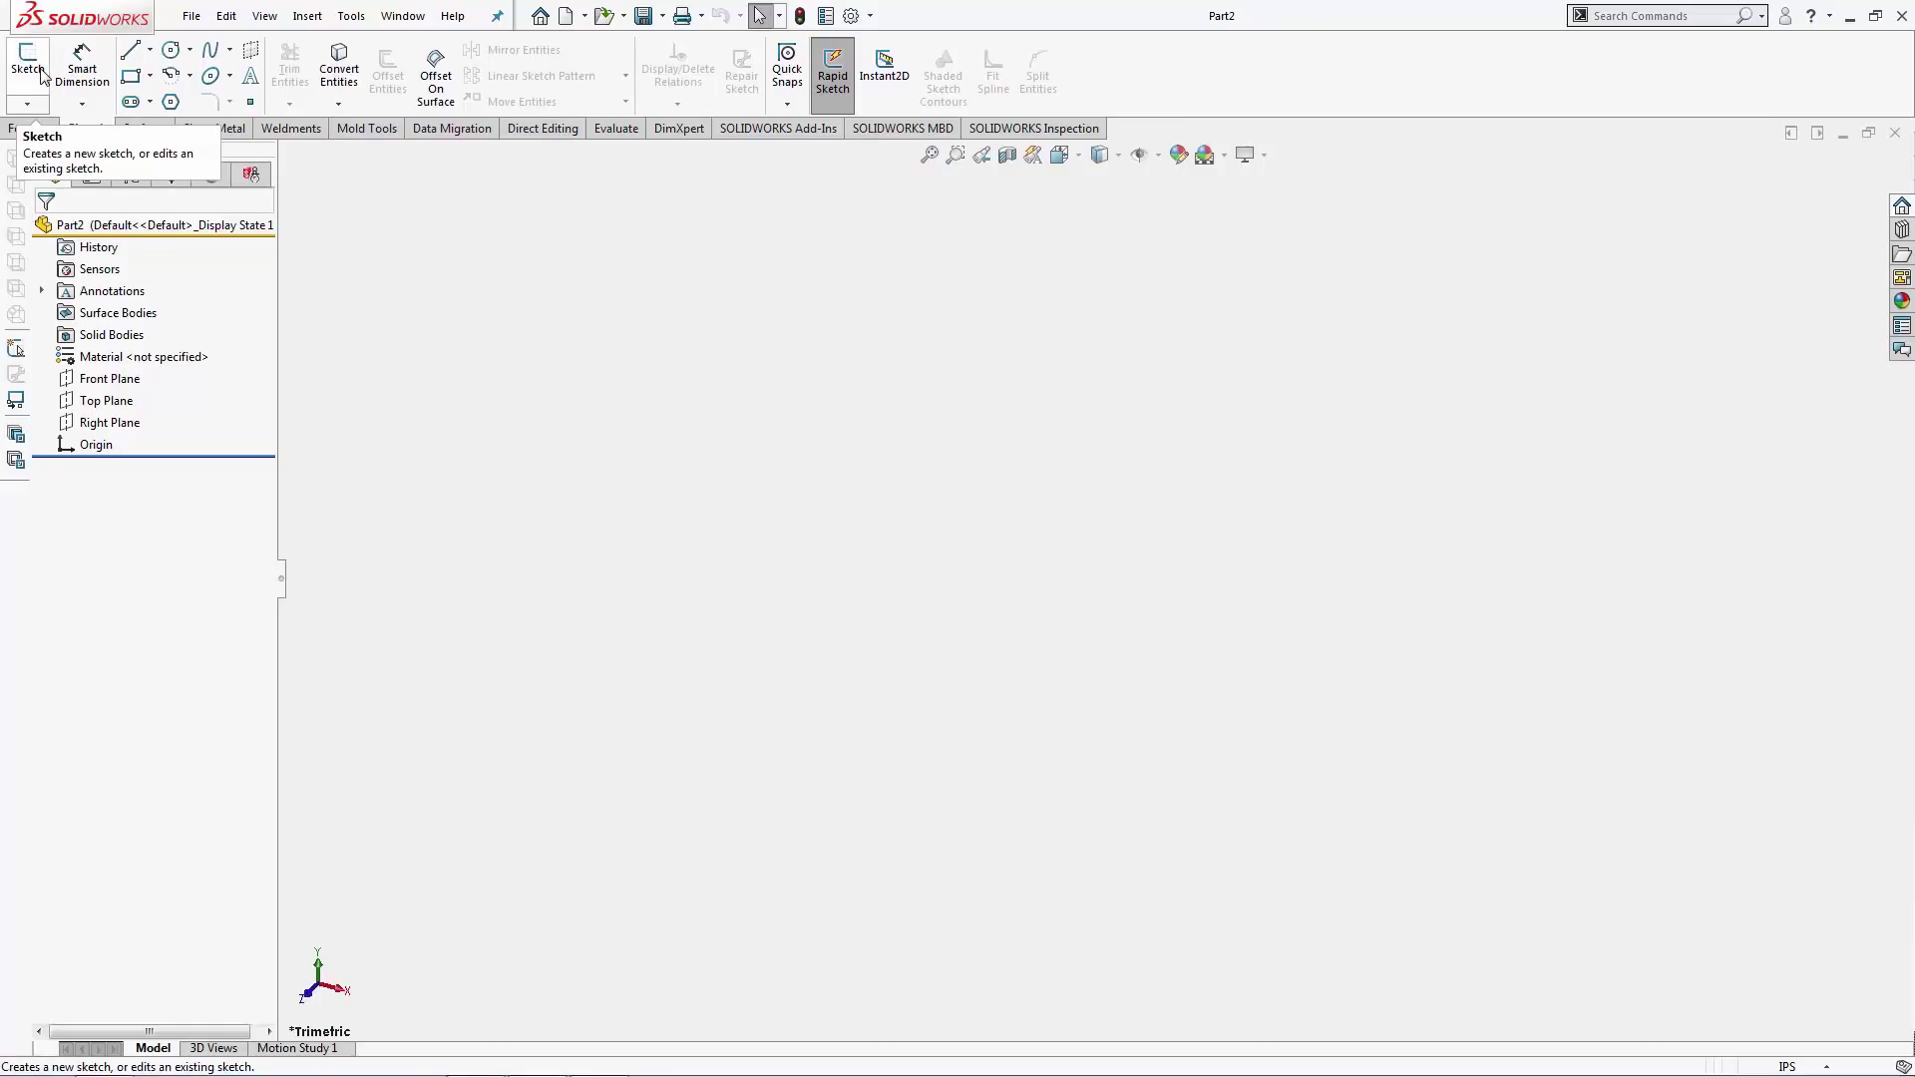
pyautogui.click(40, 77)
pyautogui.click(727, 534)
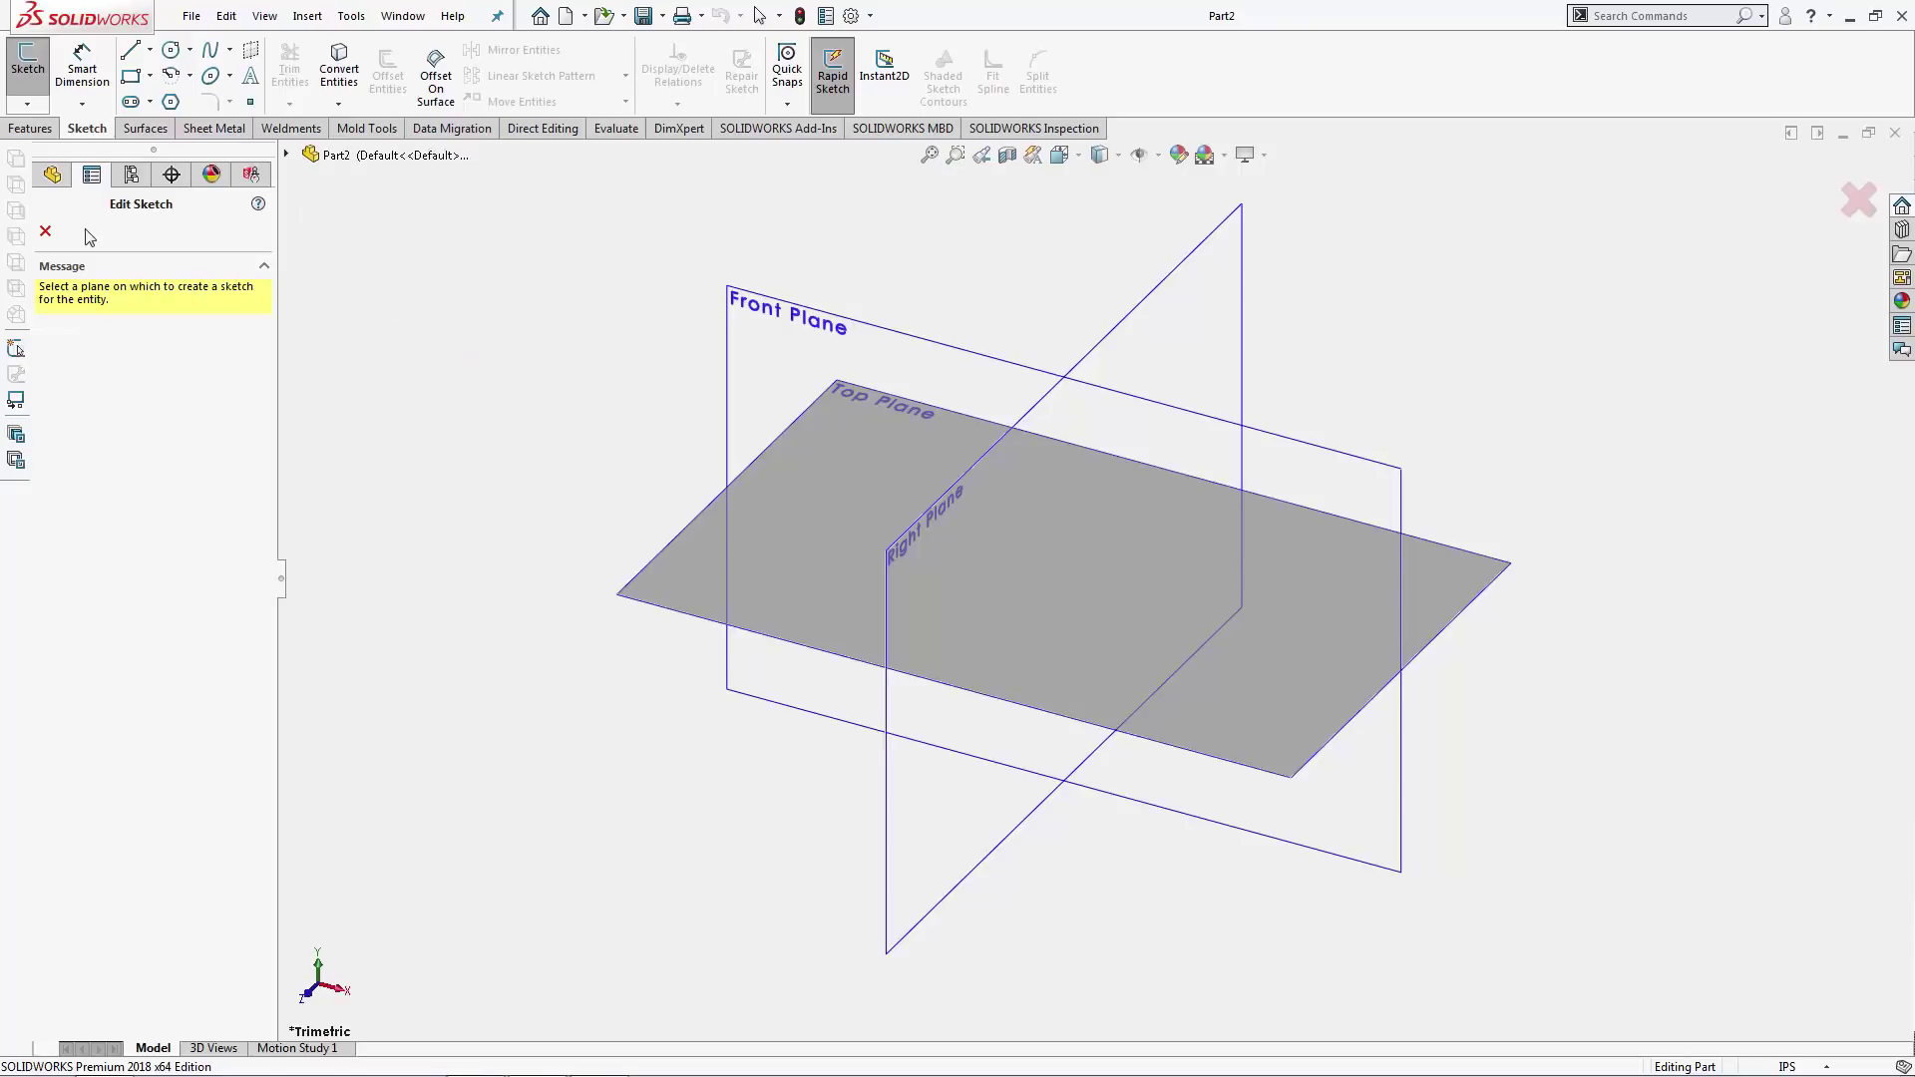
pyautogui.click(46, 231)
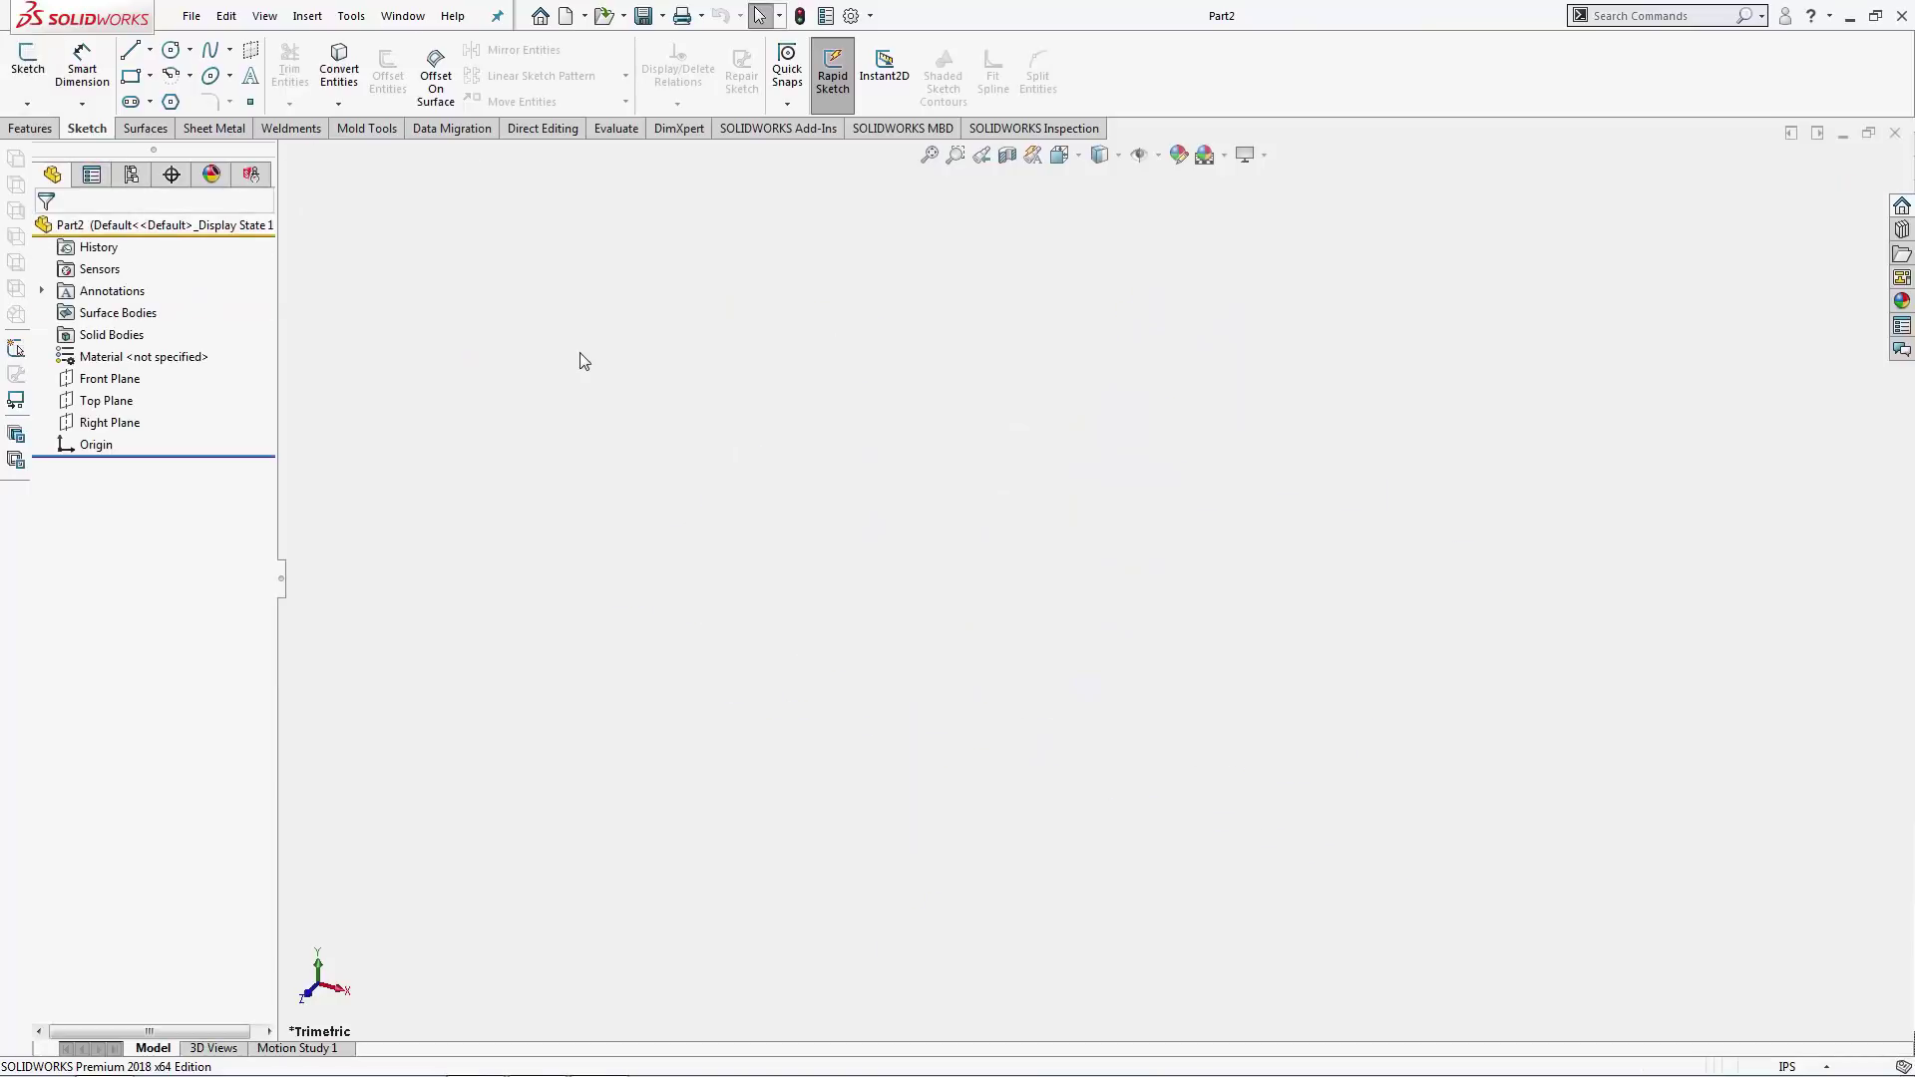
# Select the Front Plane and open Sketch1 on it.
pyautogui.click(108, 379)
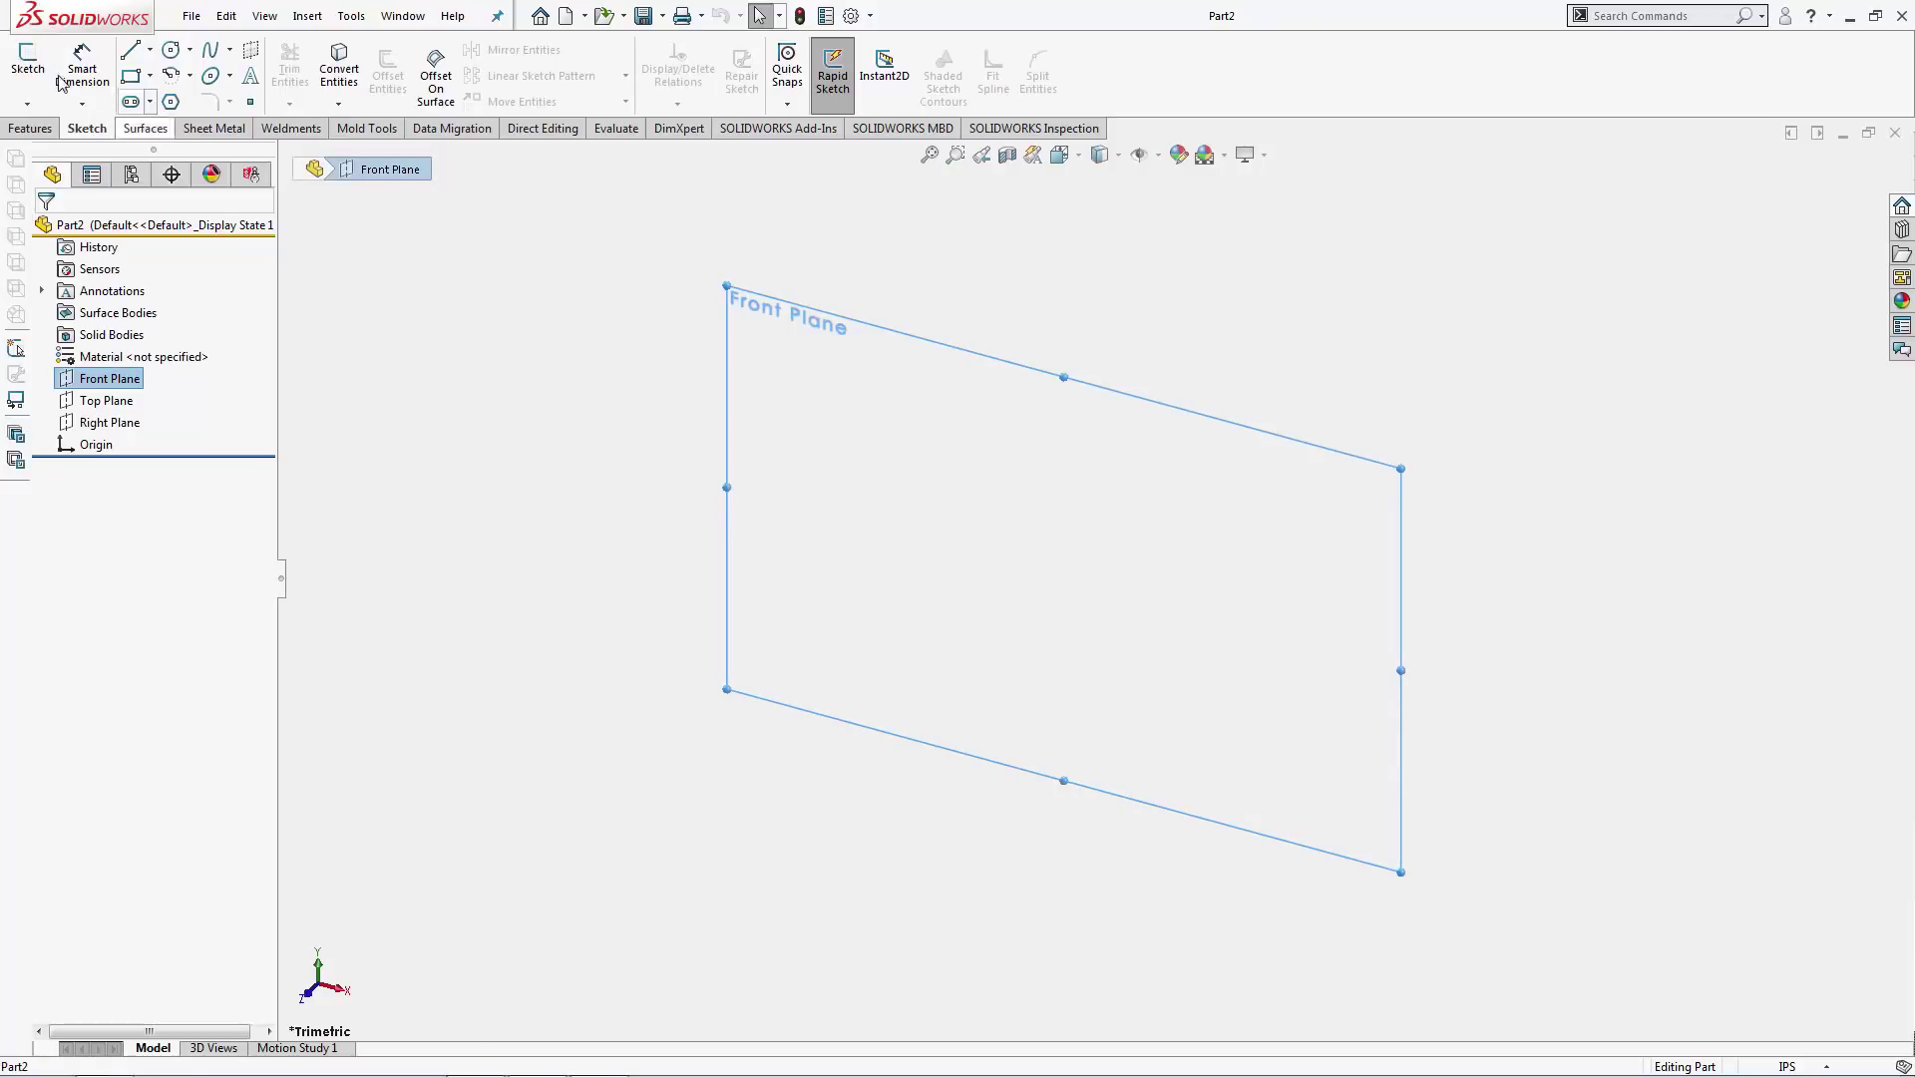
pyautogui.click(28, 59)
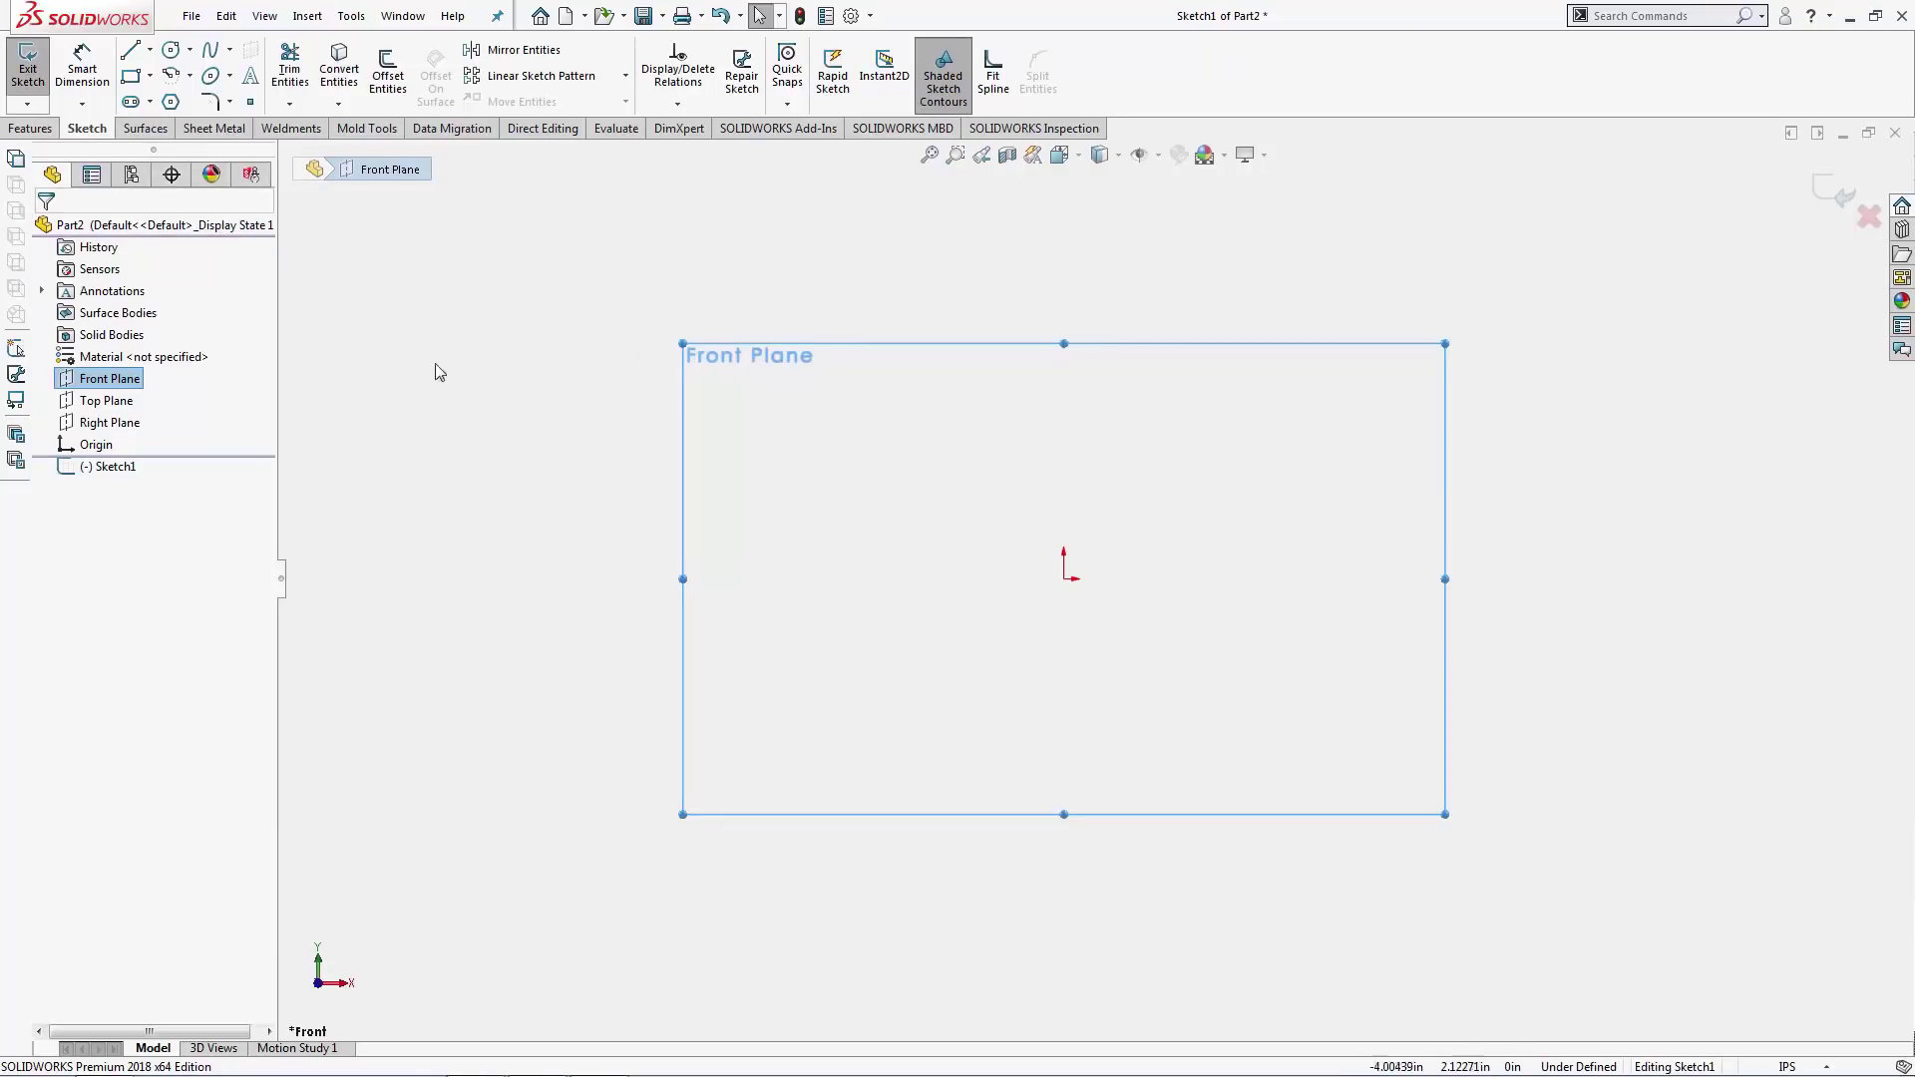
pyautogui.click(504, 447)
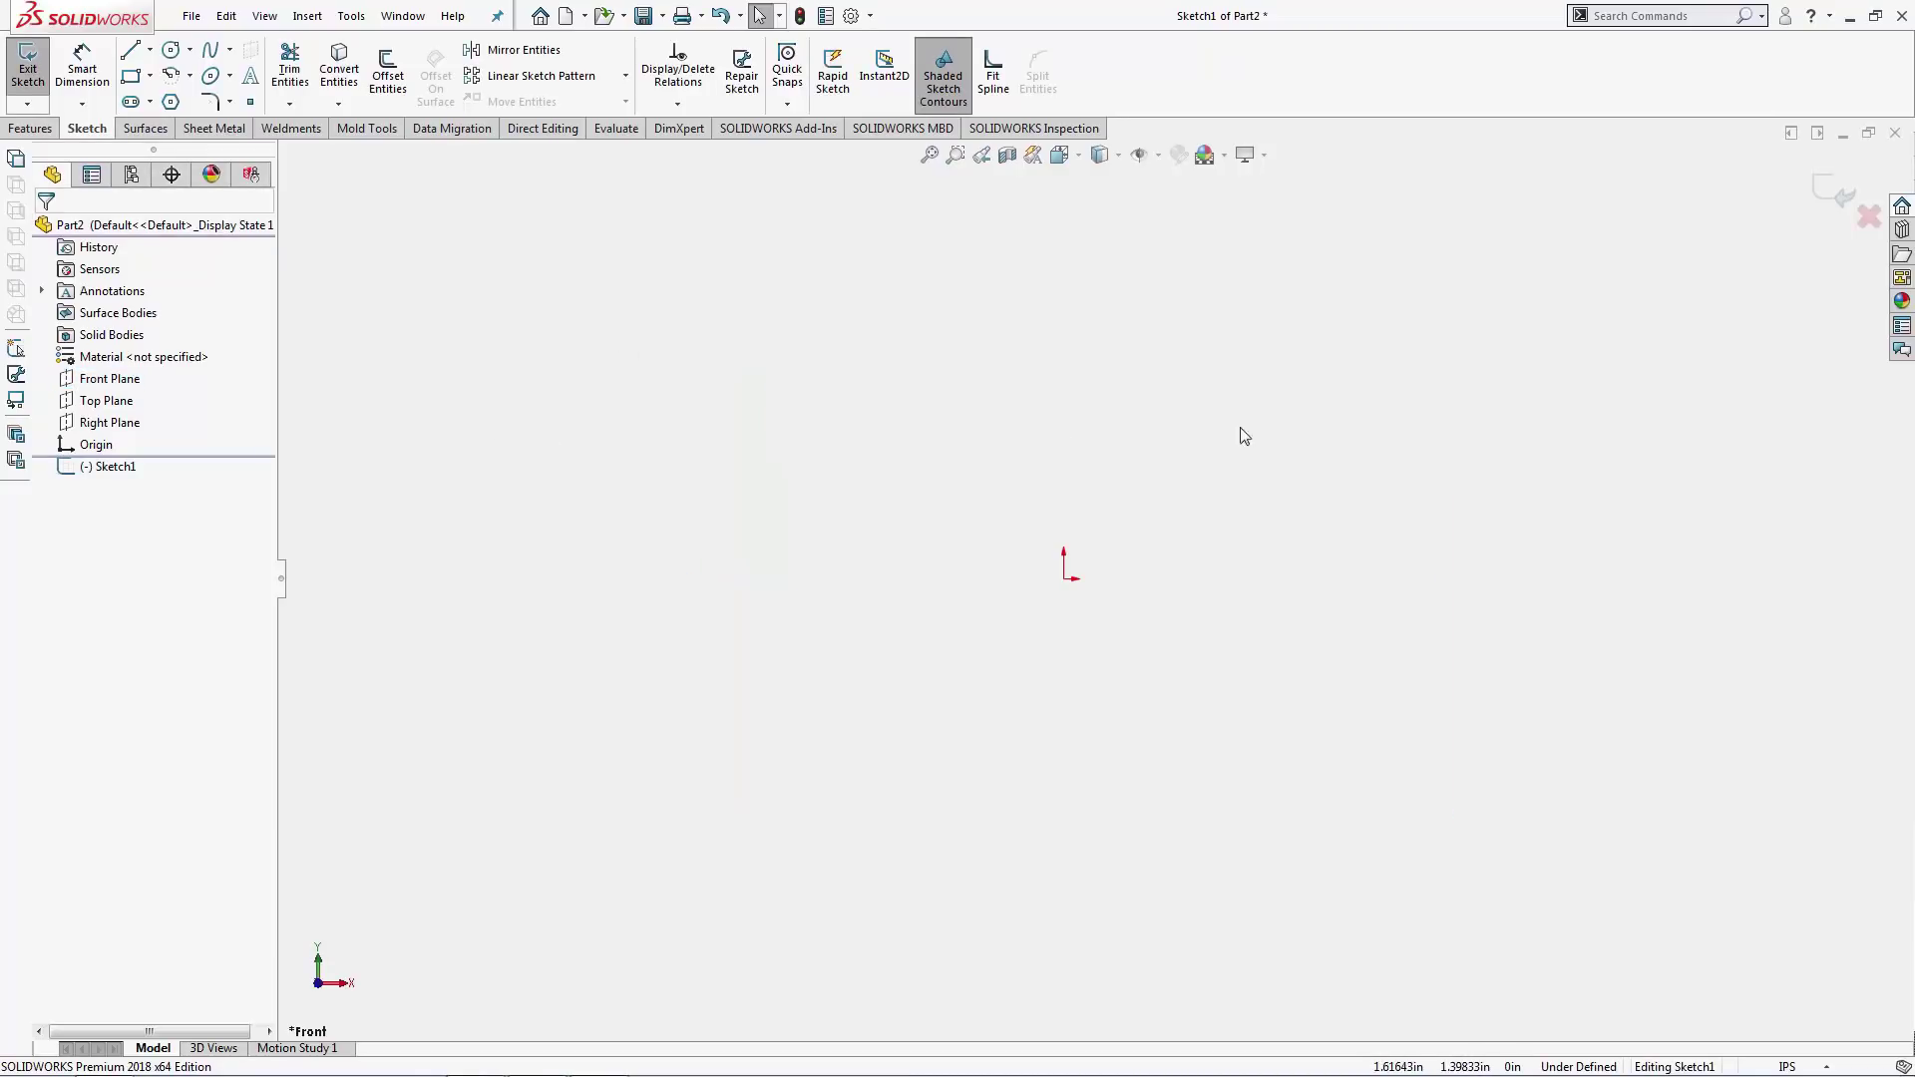
# Draw six alternating horizontal and vertical lines from the origin, forming an open stepped profile.
pyautogui.scroll(-3, 1285, 369)
pyautogui.keyDown('ctrl'); pyautogui.moveTo(1246, 658); pyautogui.dragTo(1154, 698, button='middle'); pyautogui.keyUp('ctrl')
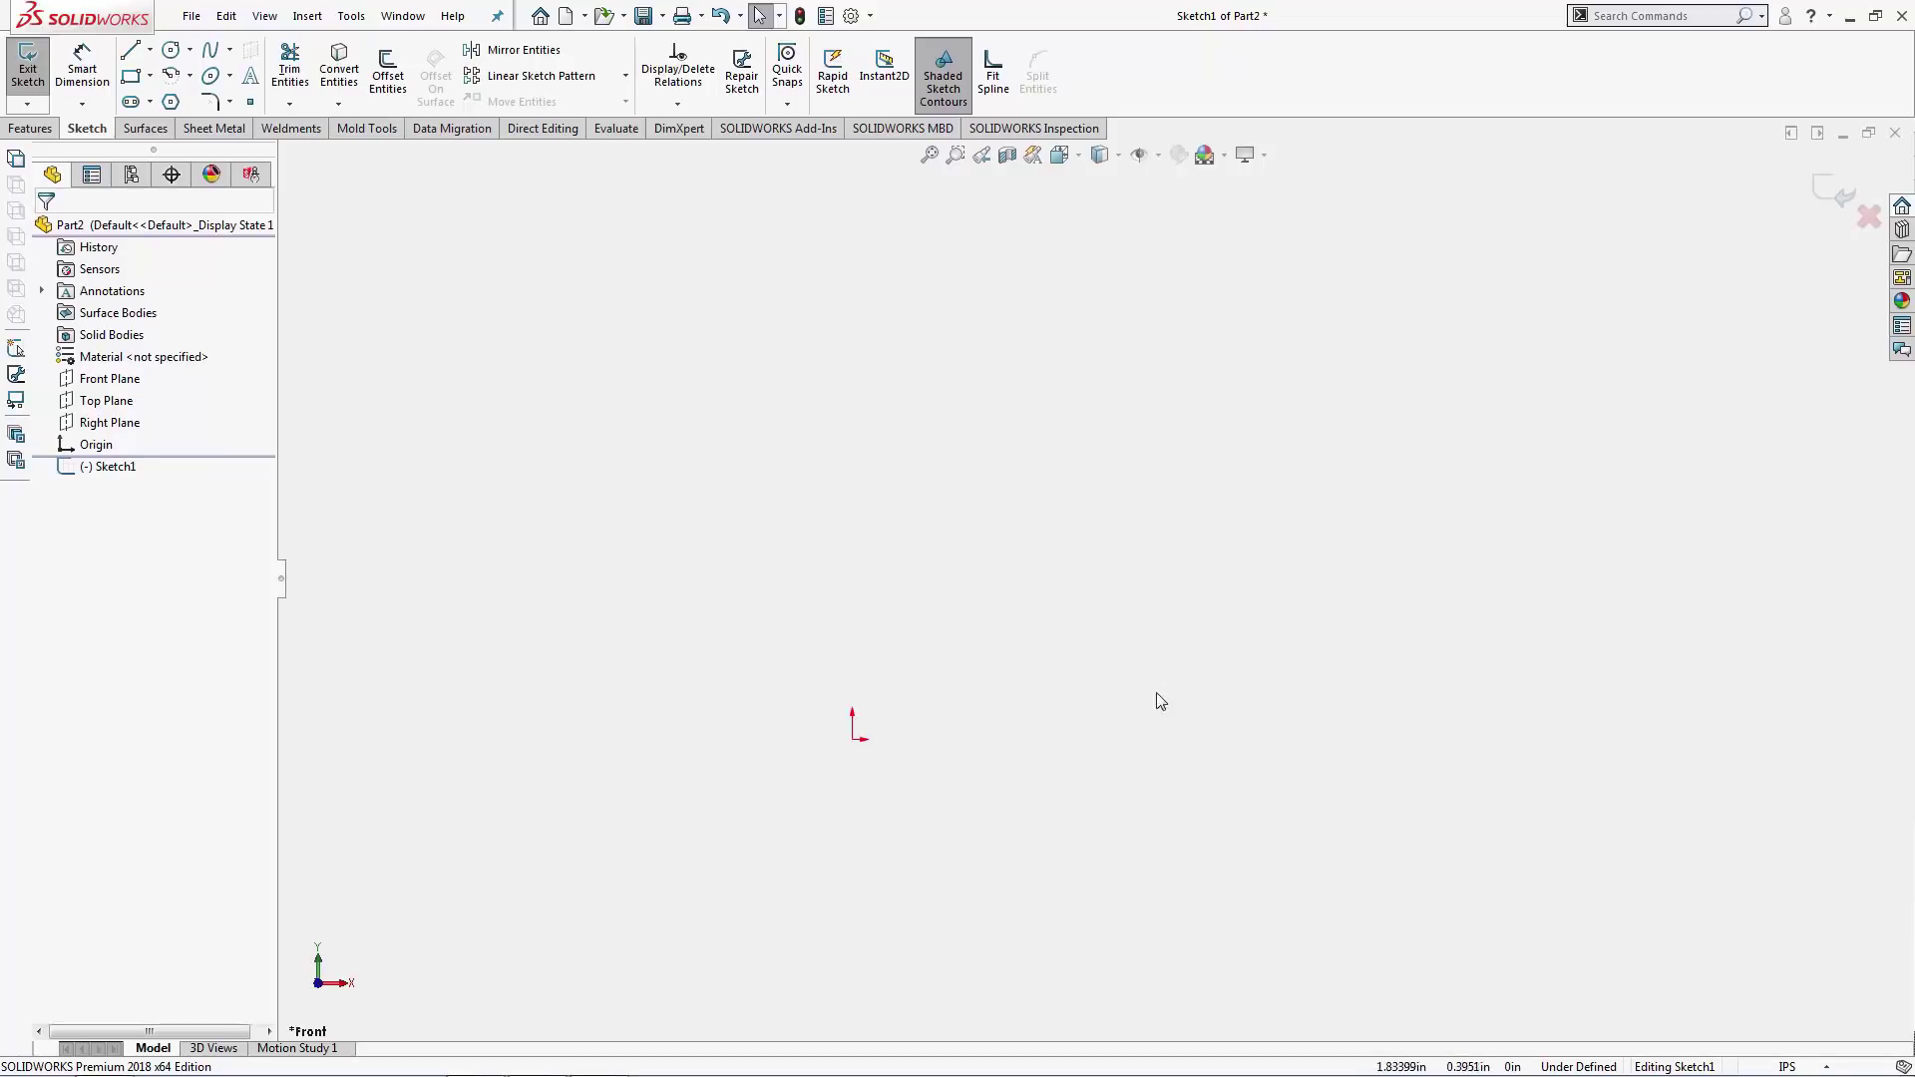
pyautogui.click(130, 52)
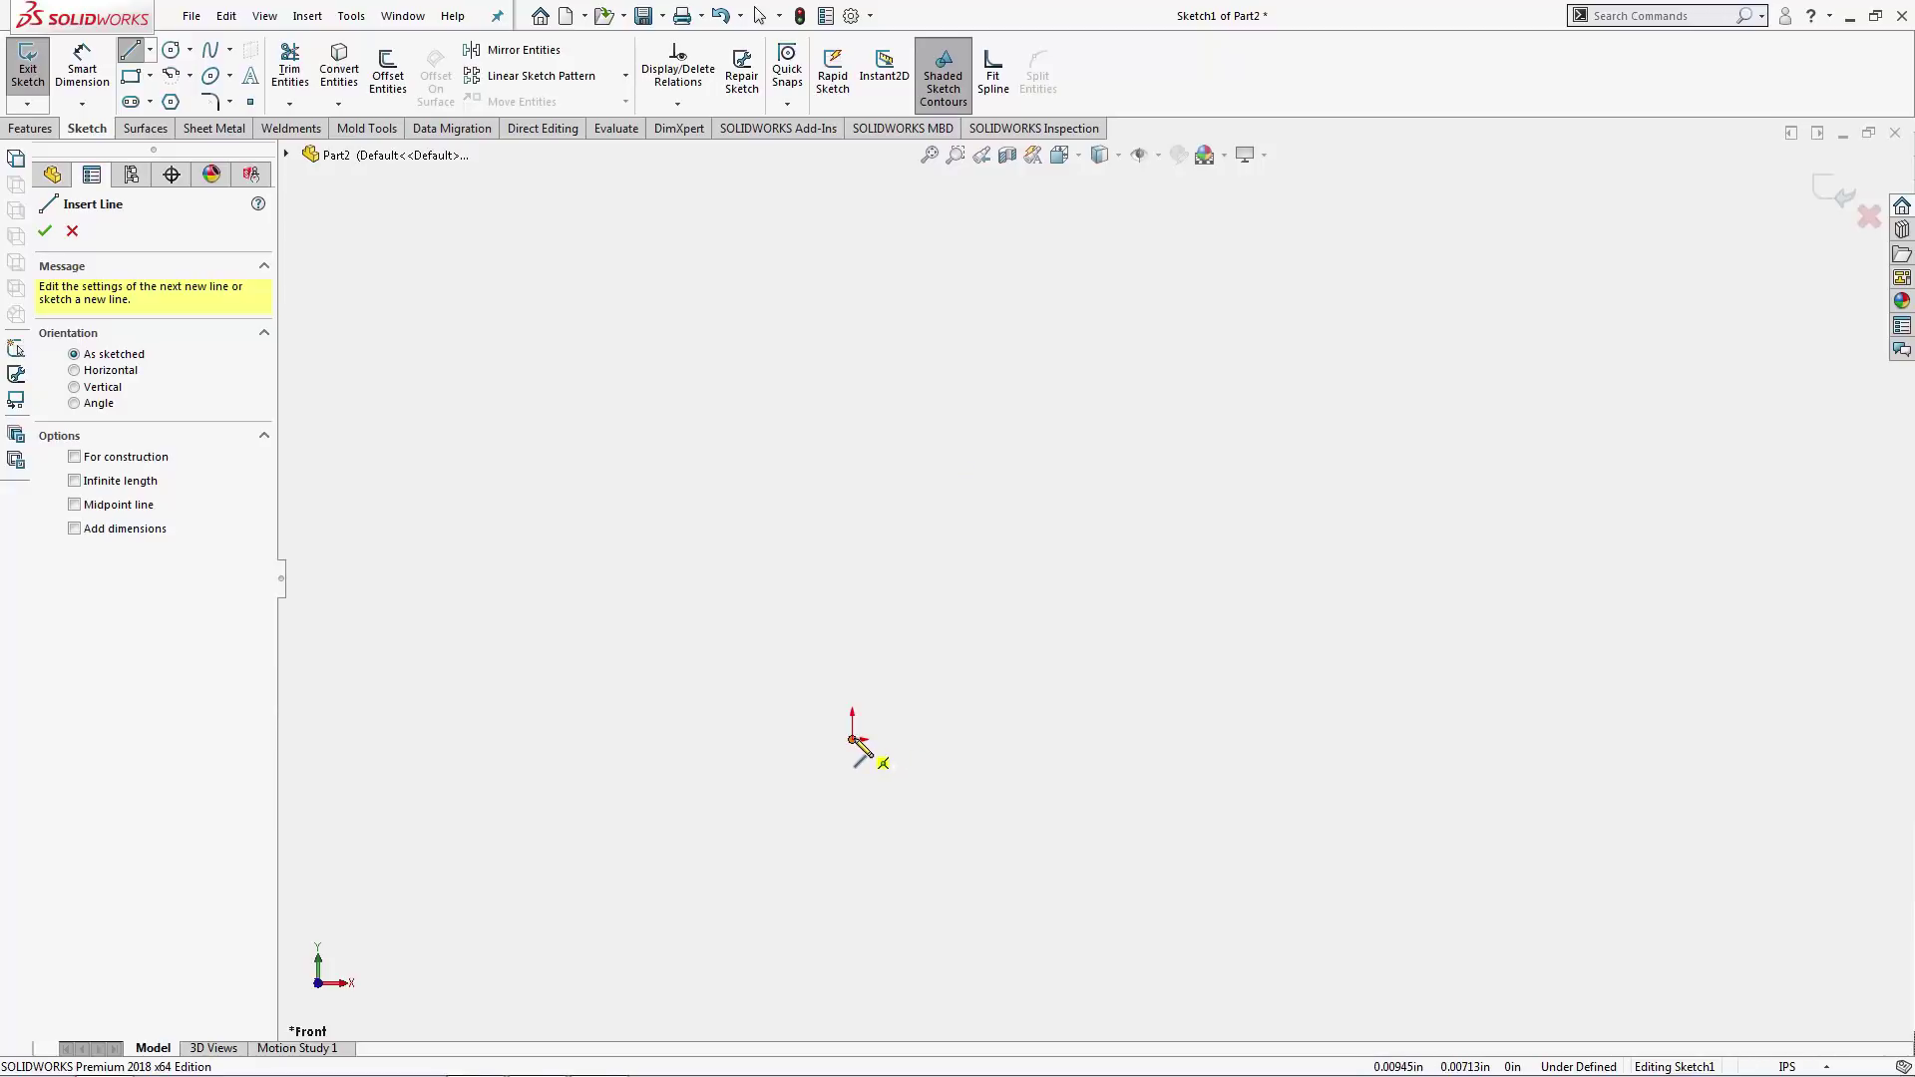
pyautogui.click(853, 740)
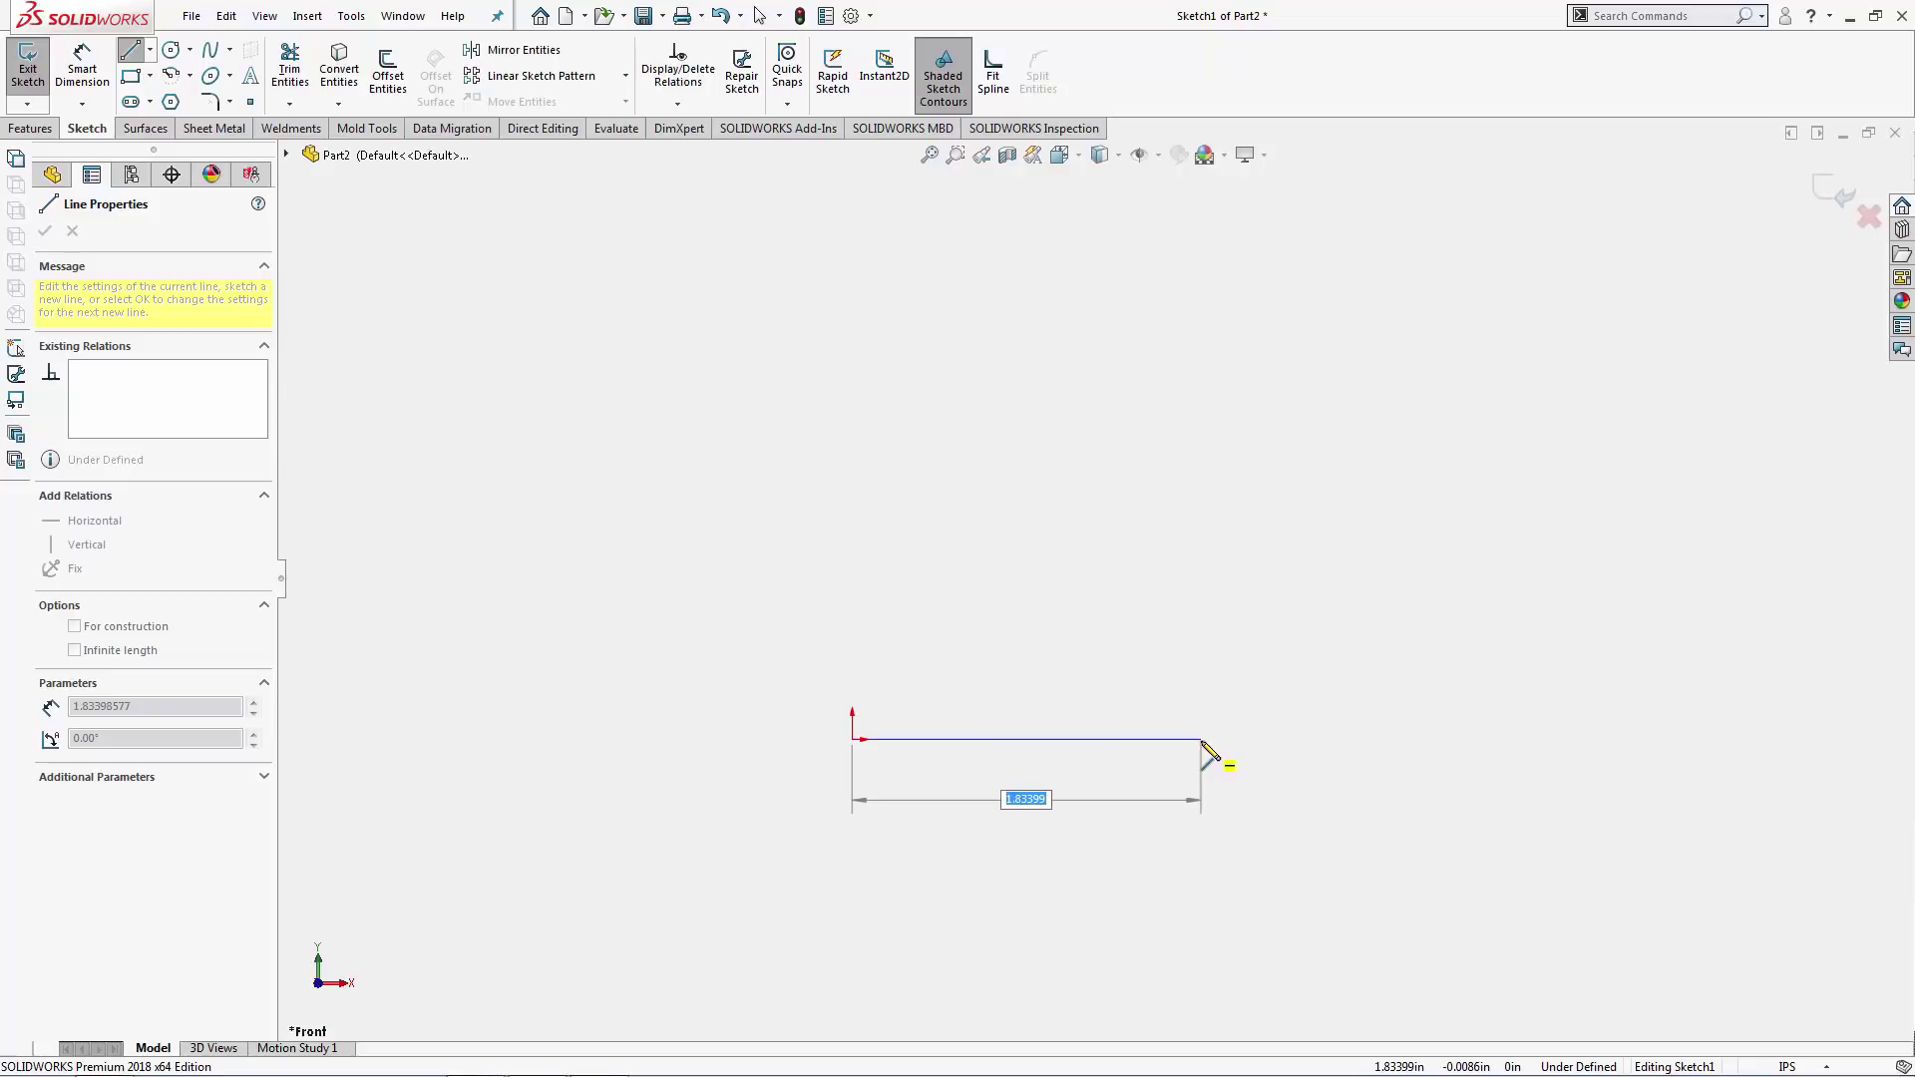
pyautogui.click(1201, 740)
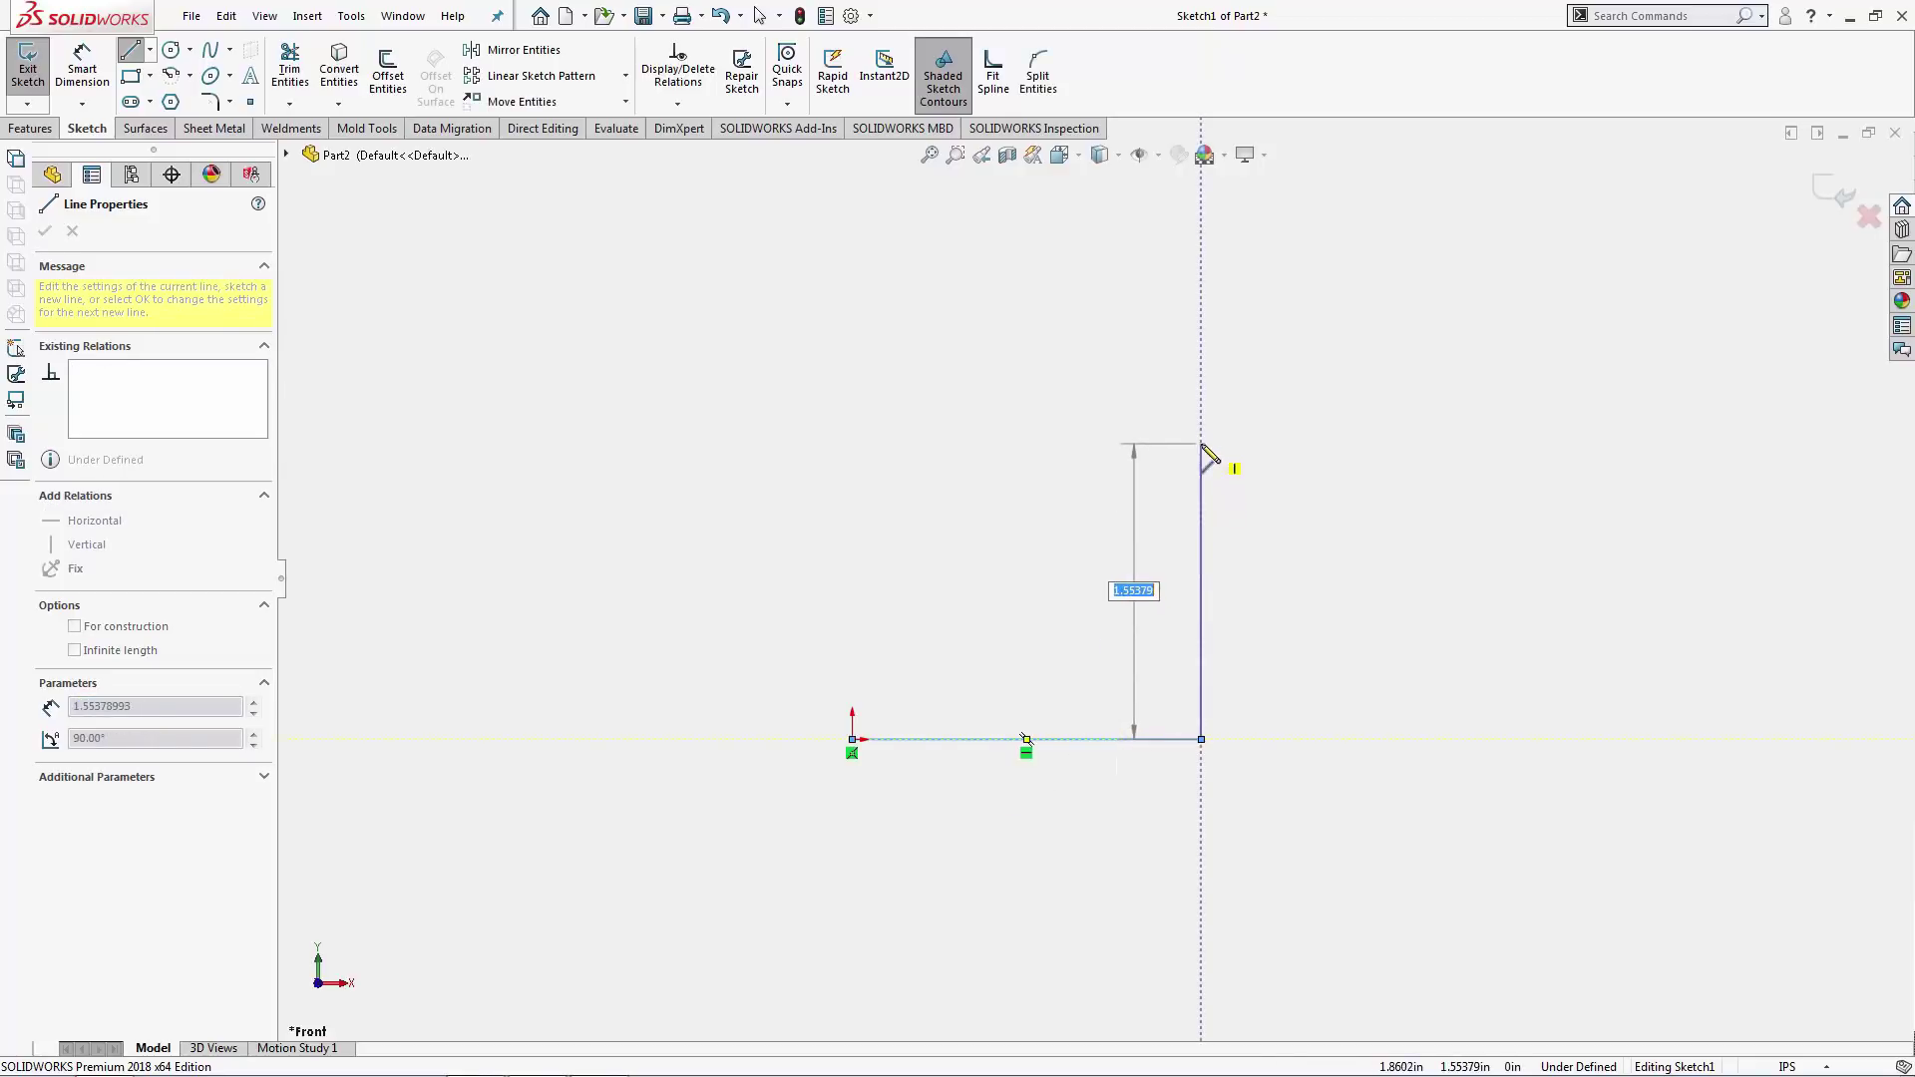
pyautogui.click(1201, 446)
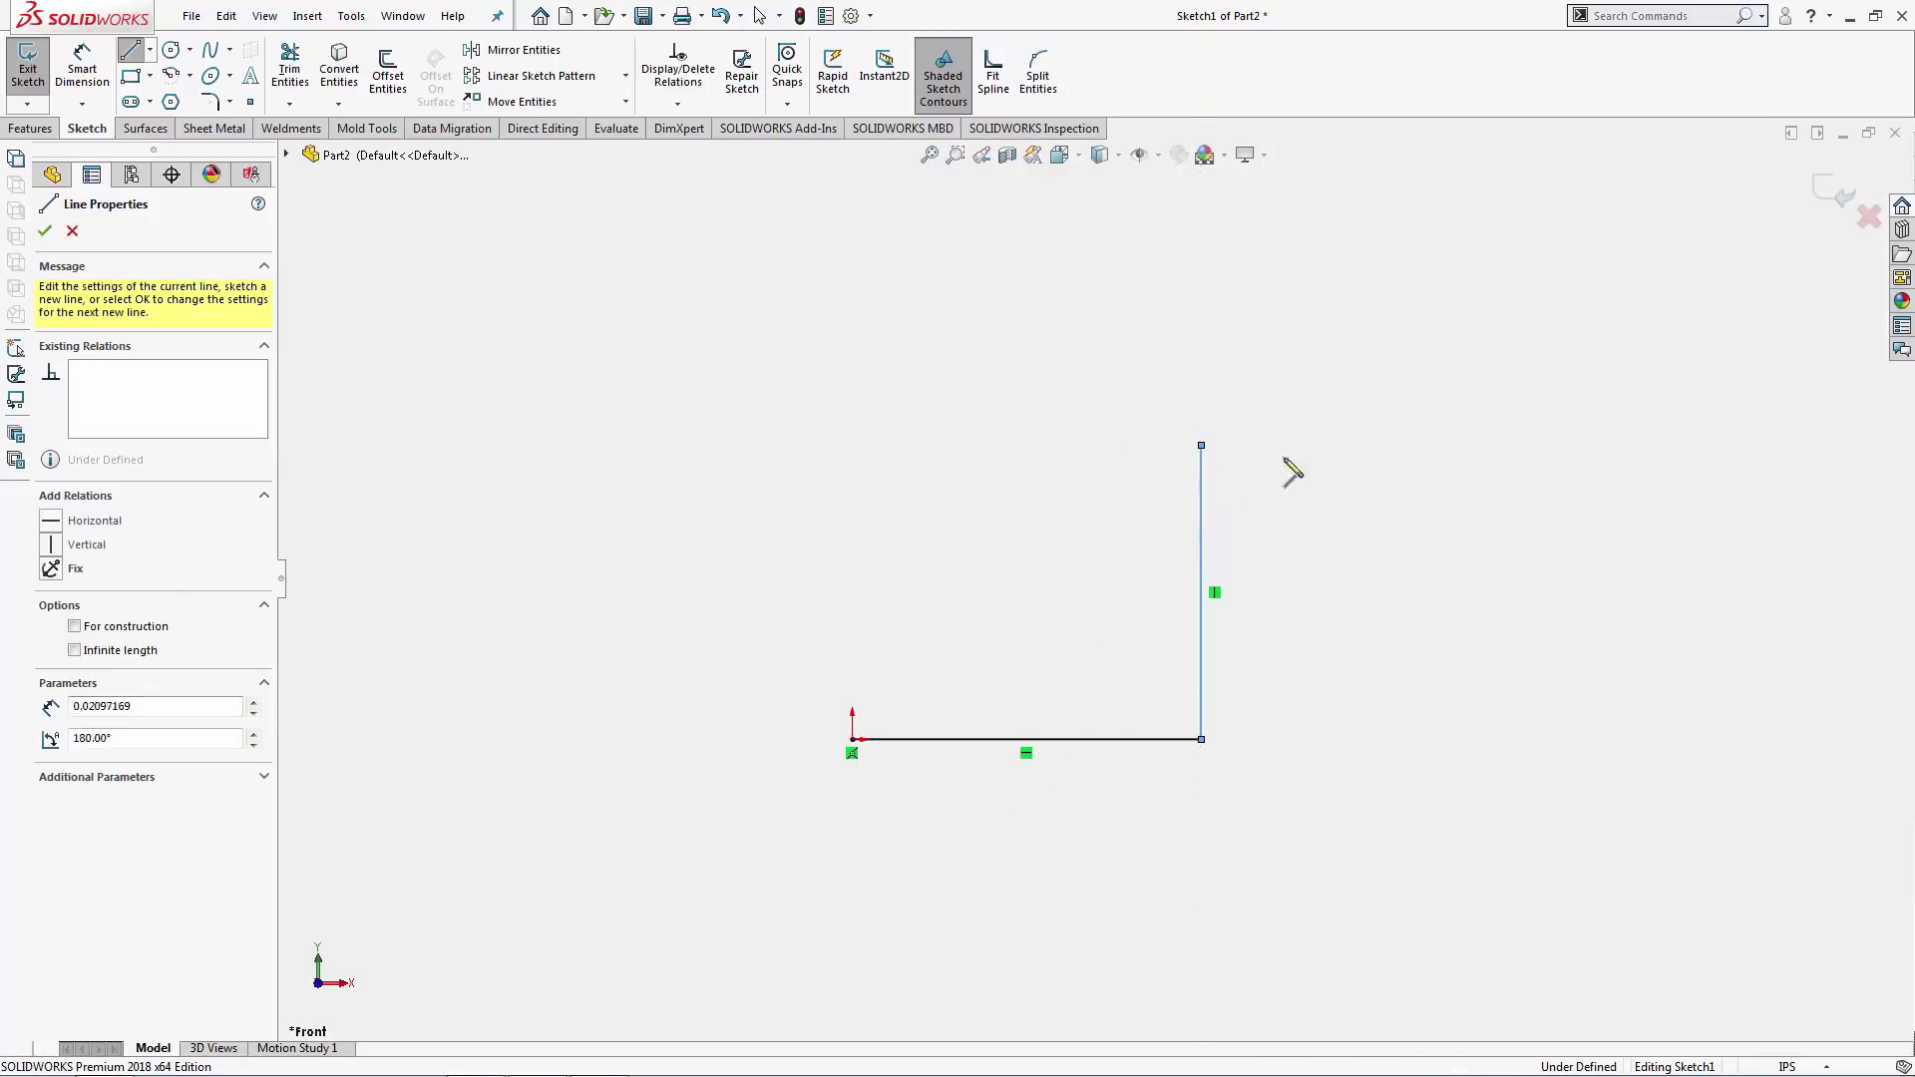
pyautogui.click(1428, 446)
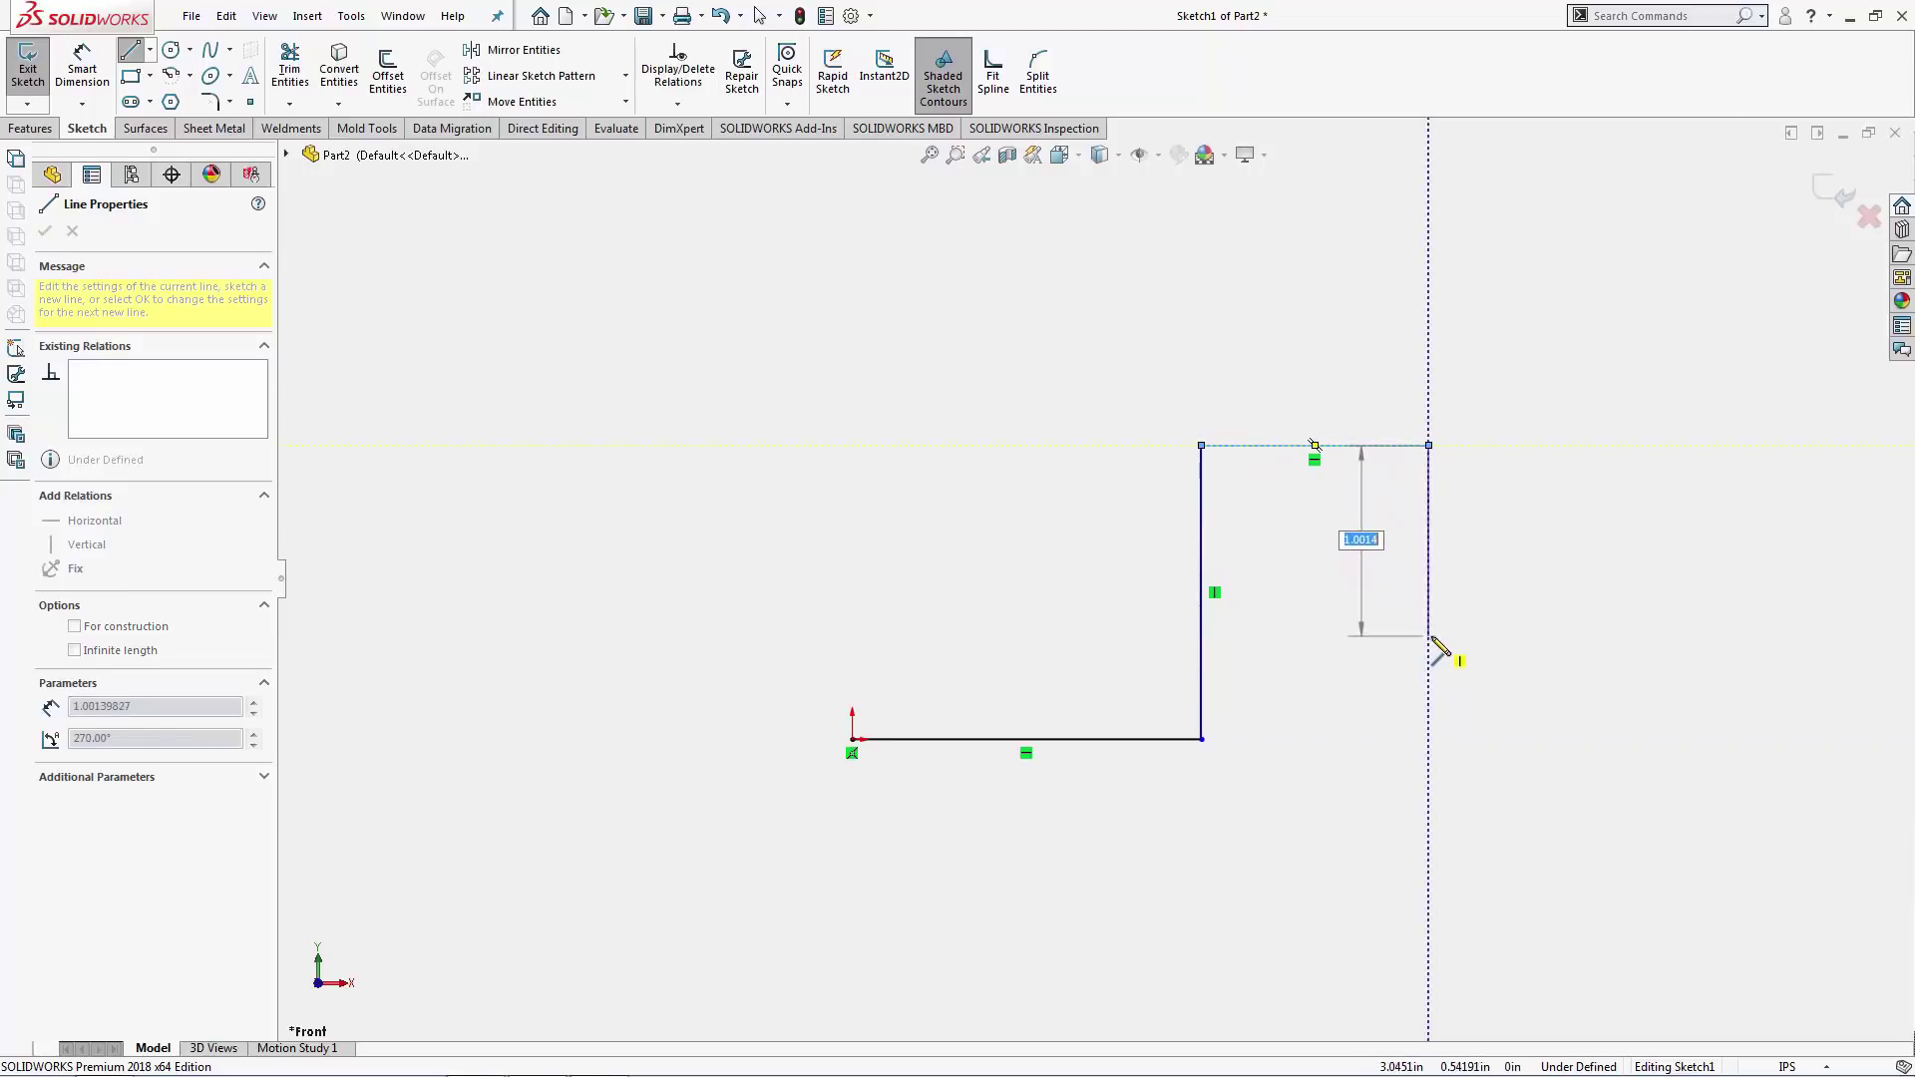
pyautogui.doubleClick(1429, 635)
pyautogui.click(1631, 636)
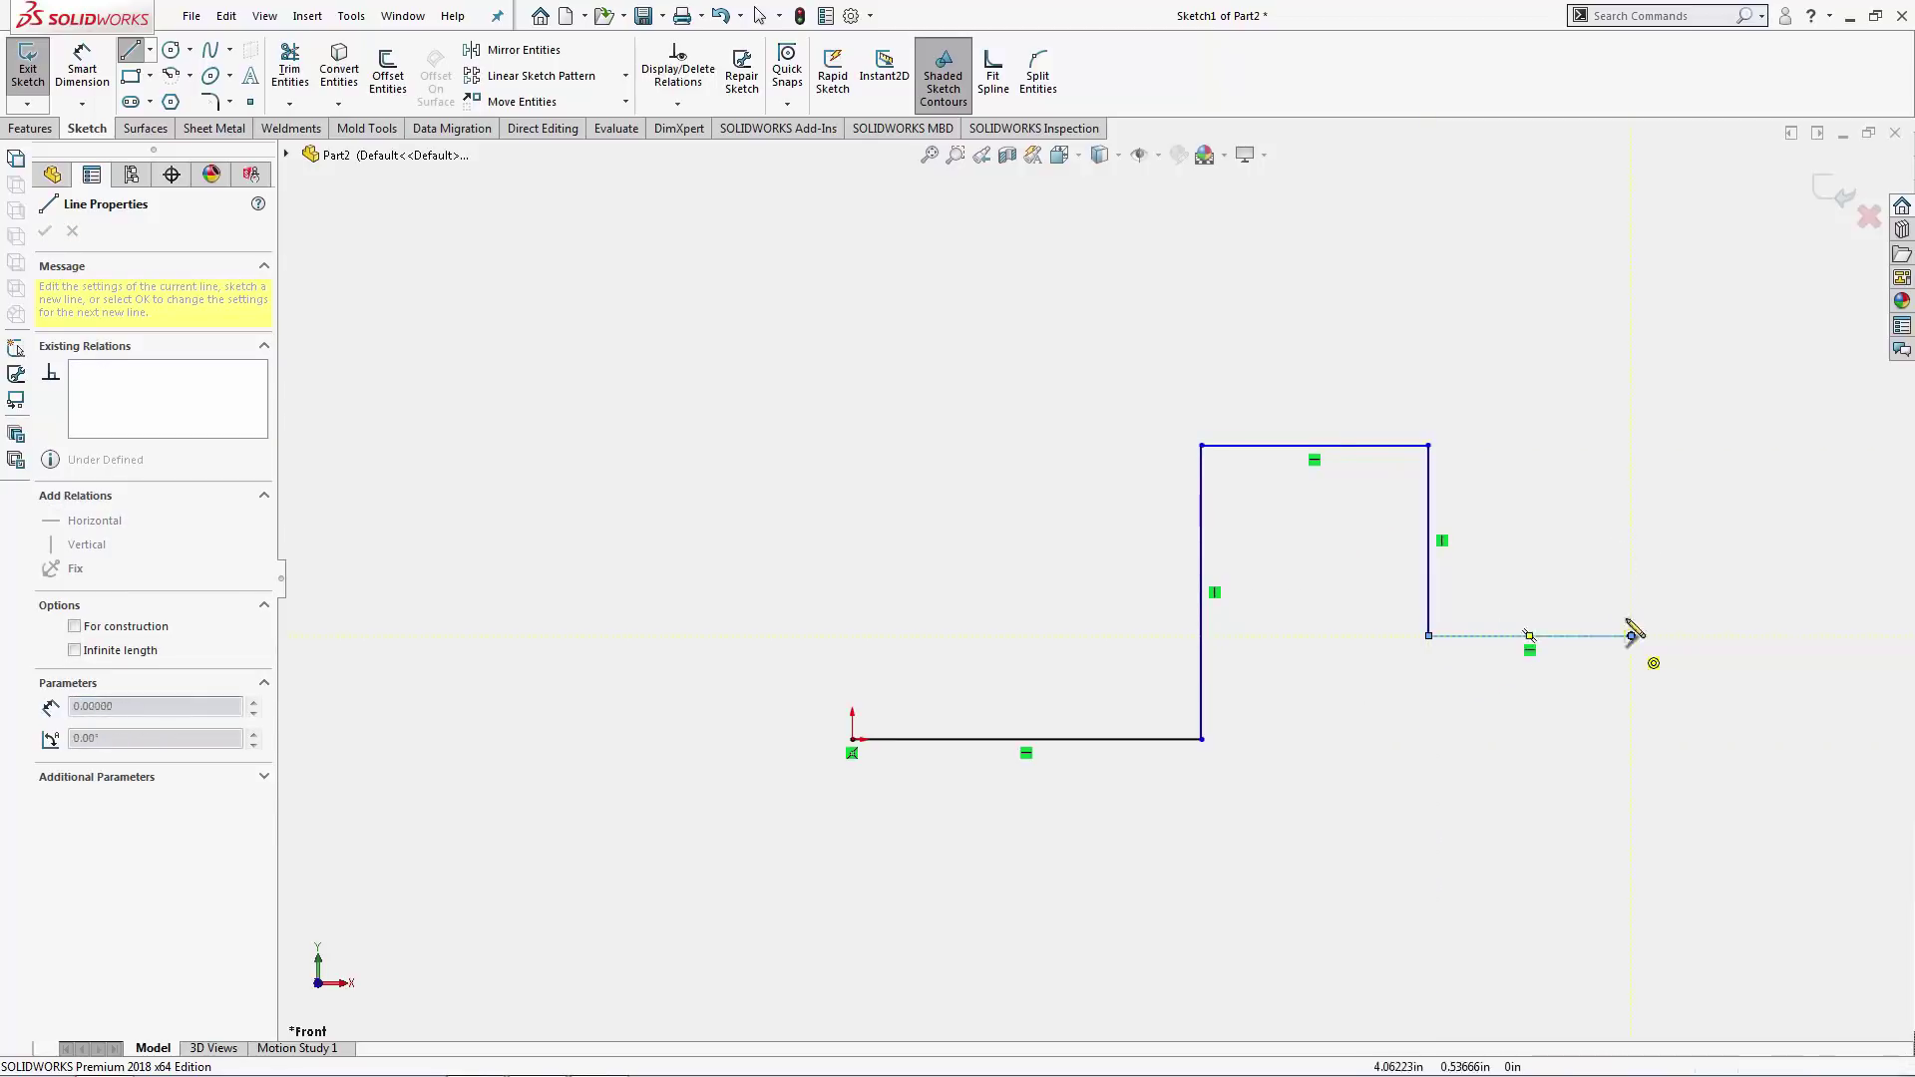
pyautogui.click(1630, 384)
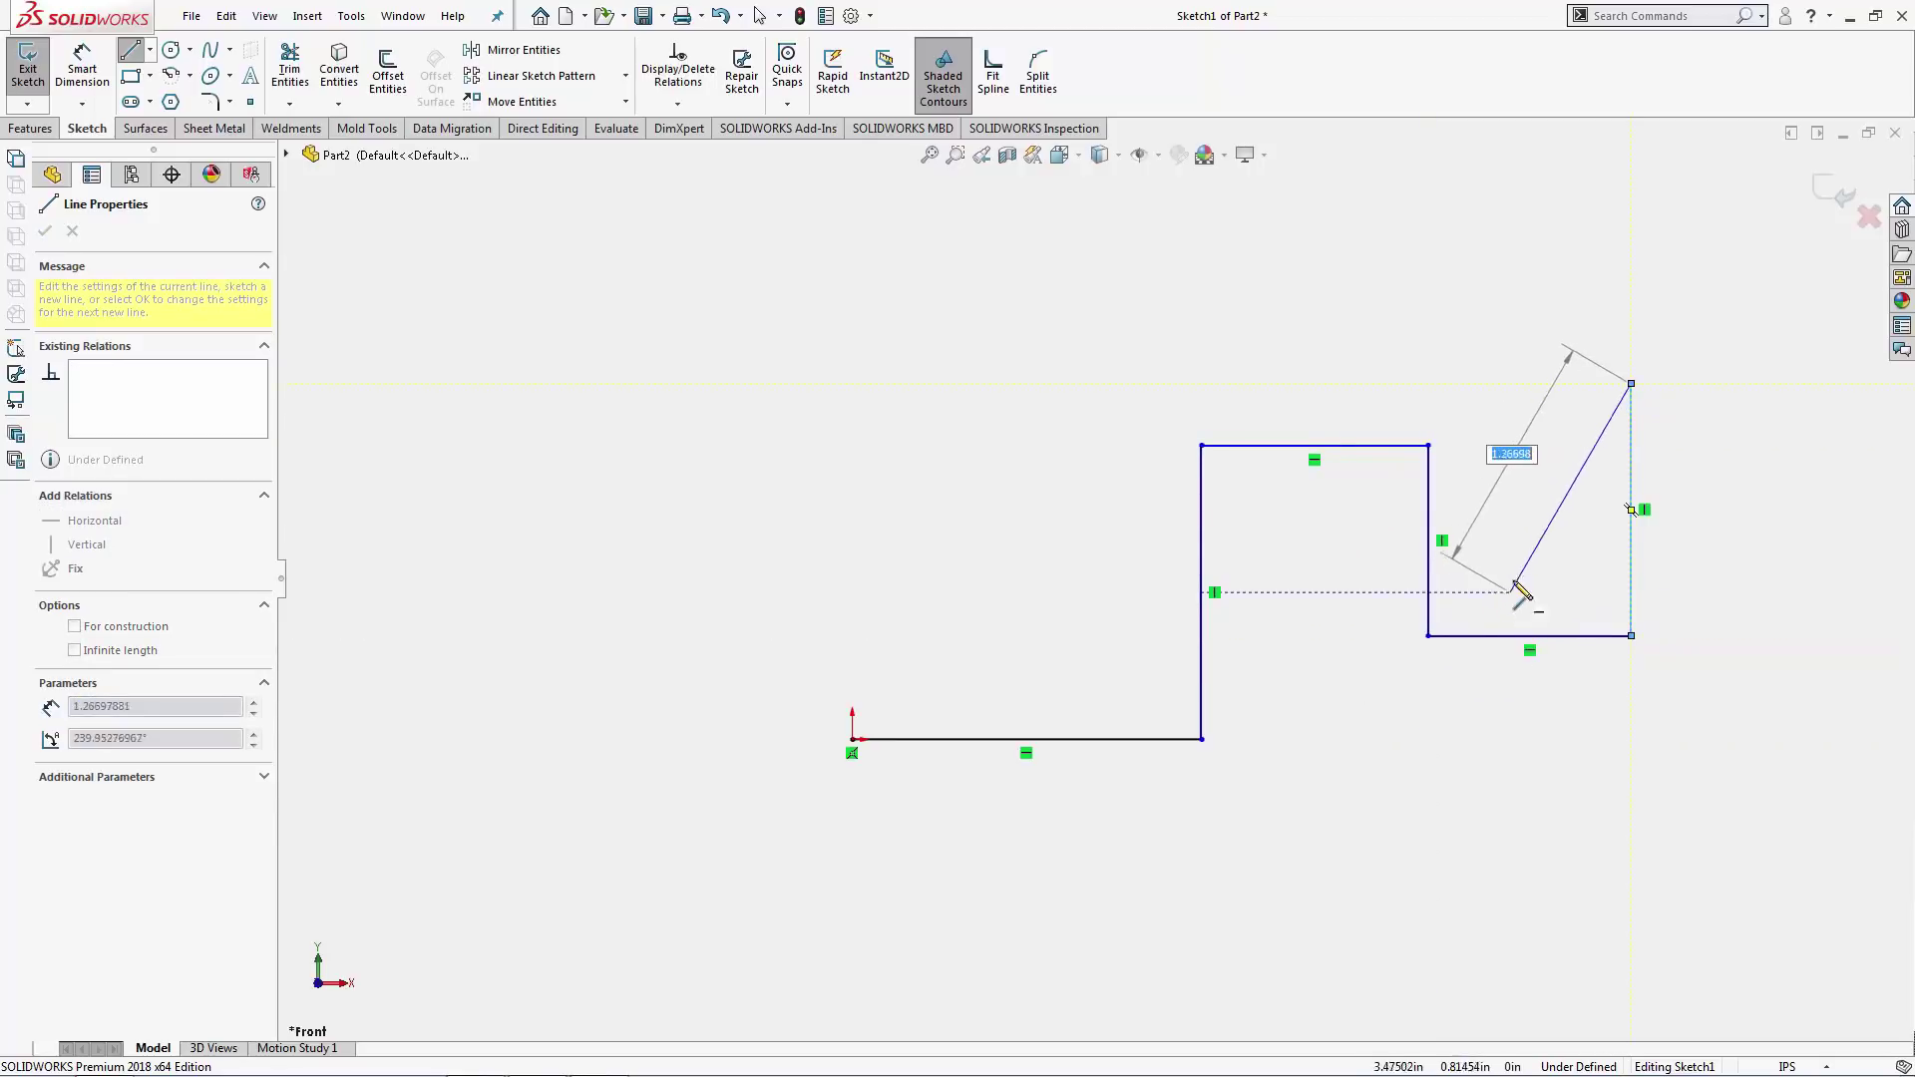
pyautogui.press('Escape')
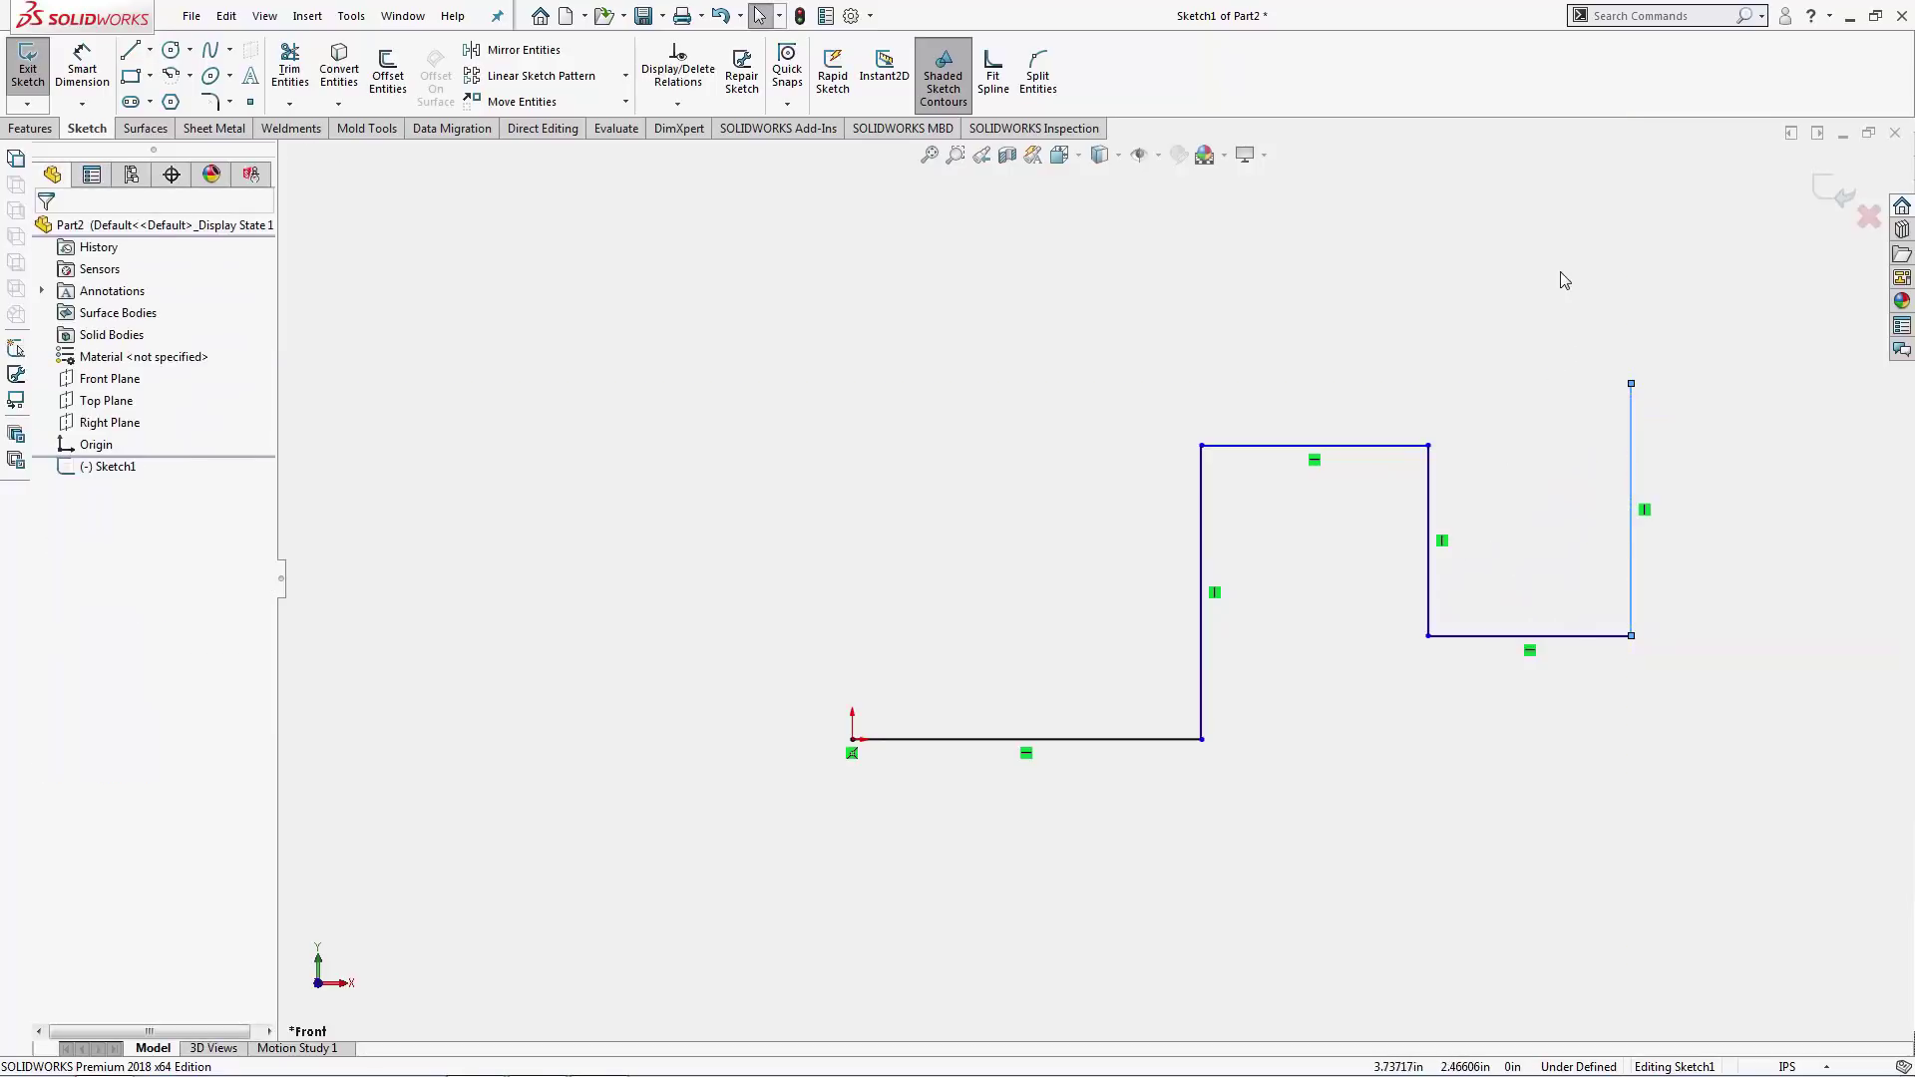
pyautogui.click(1560, 273)
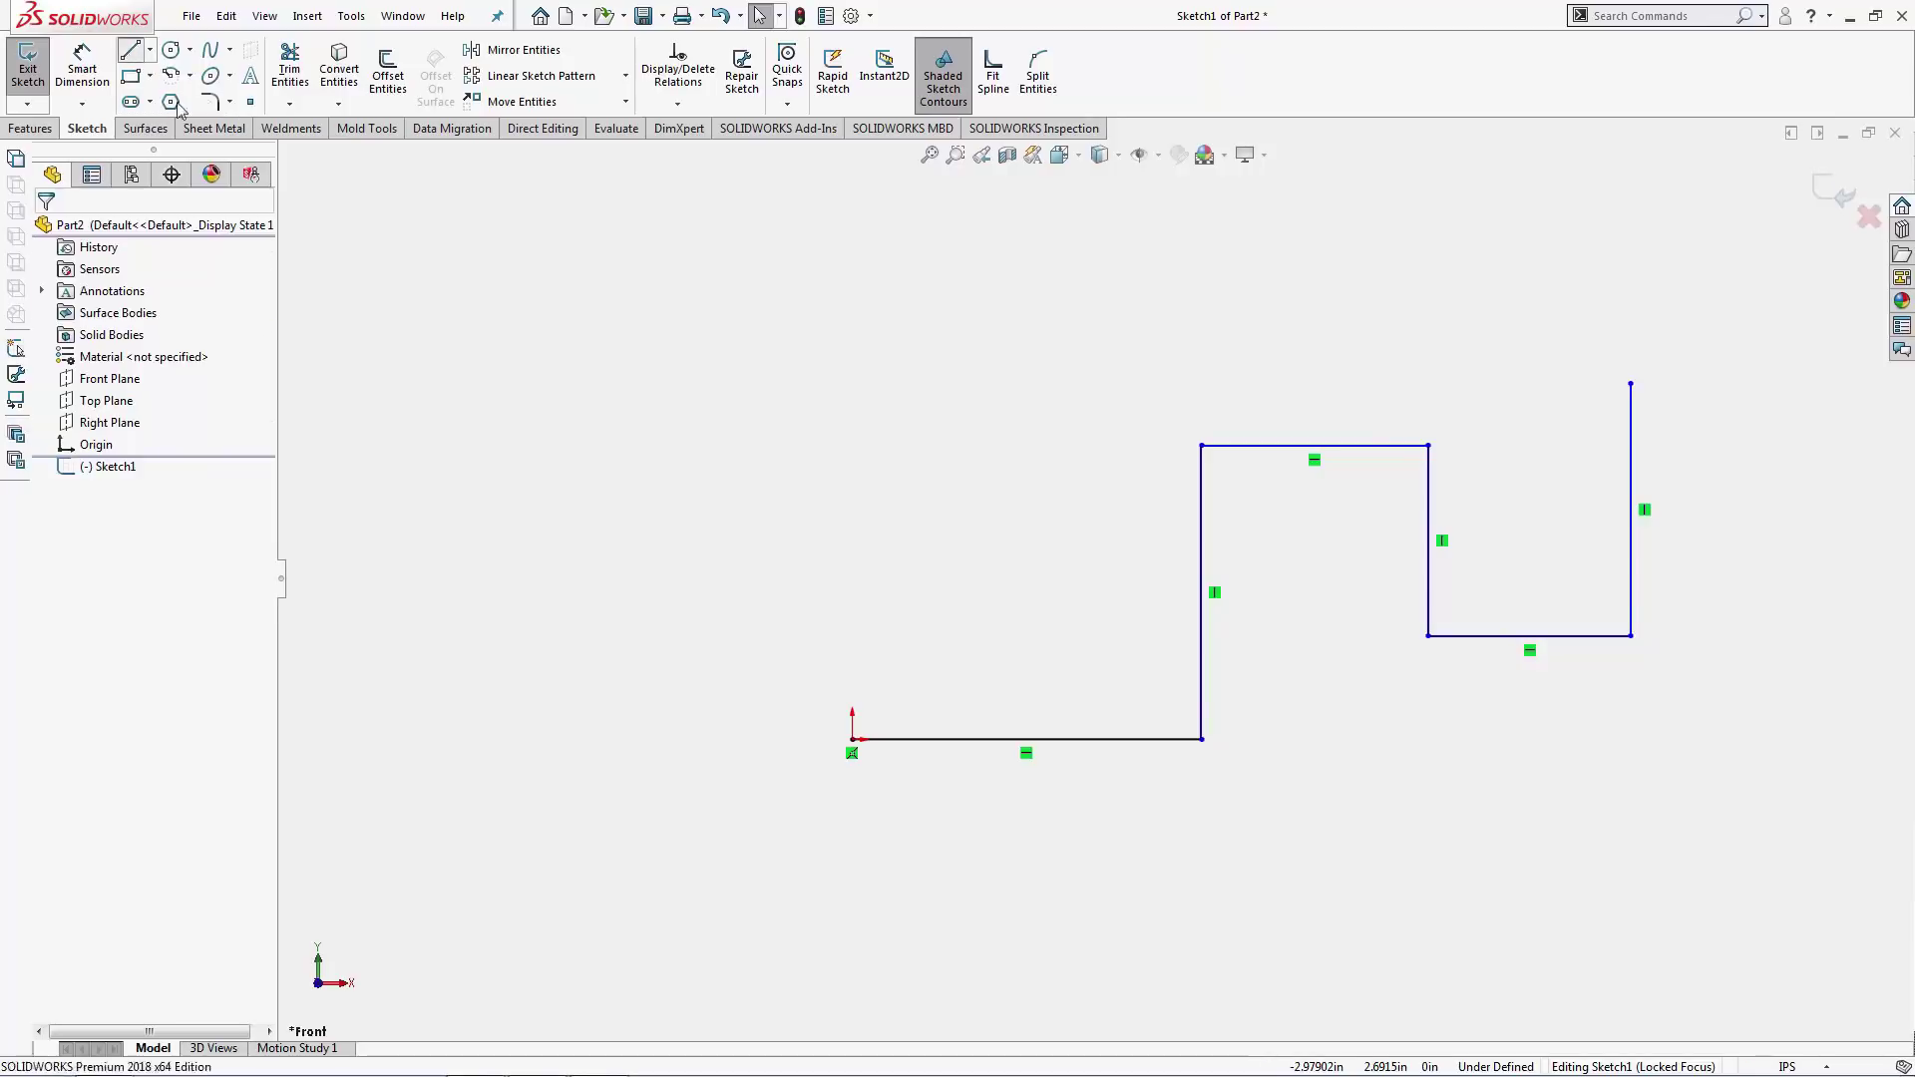
# Add a vertical line above the origin, then box-select every line in the sketch.
pyautogui.click(130, 49)
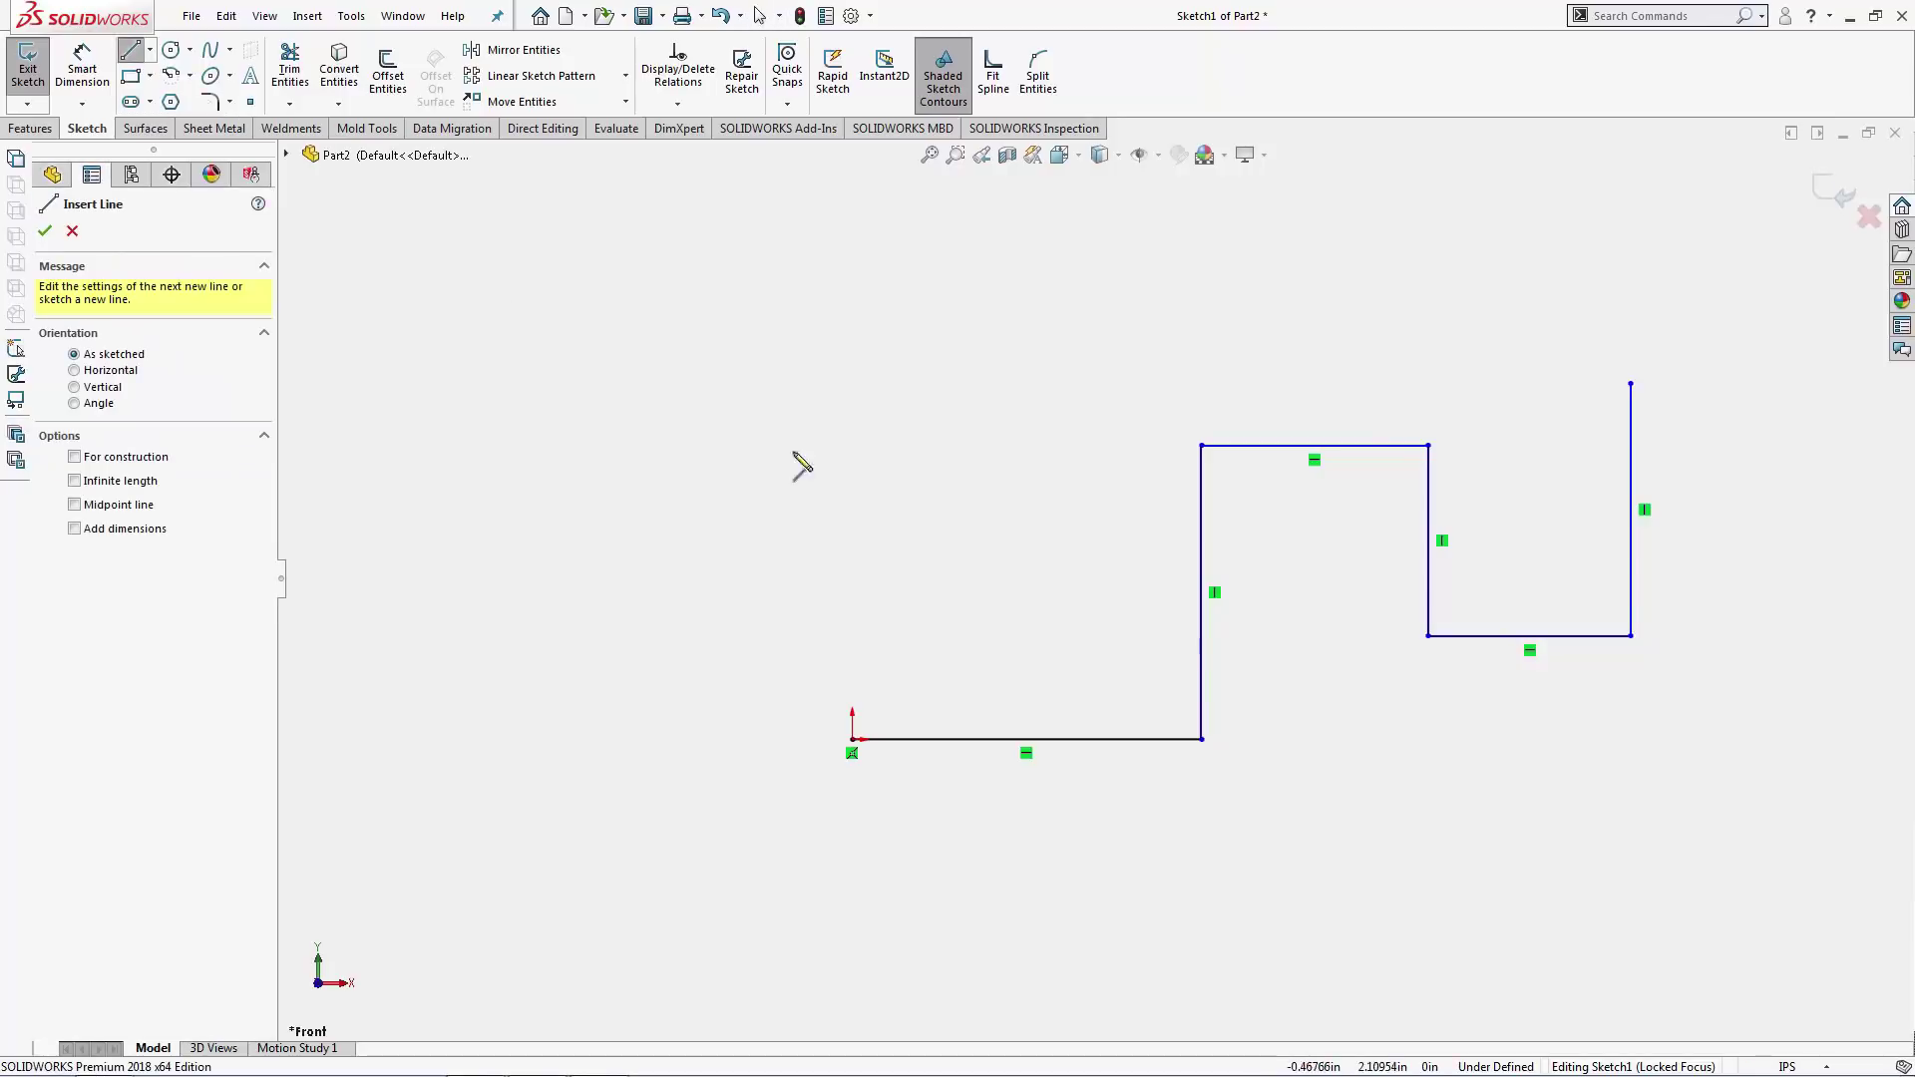
pyautogui.click(852, 739)
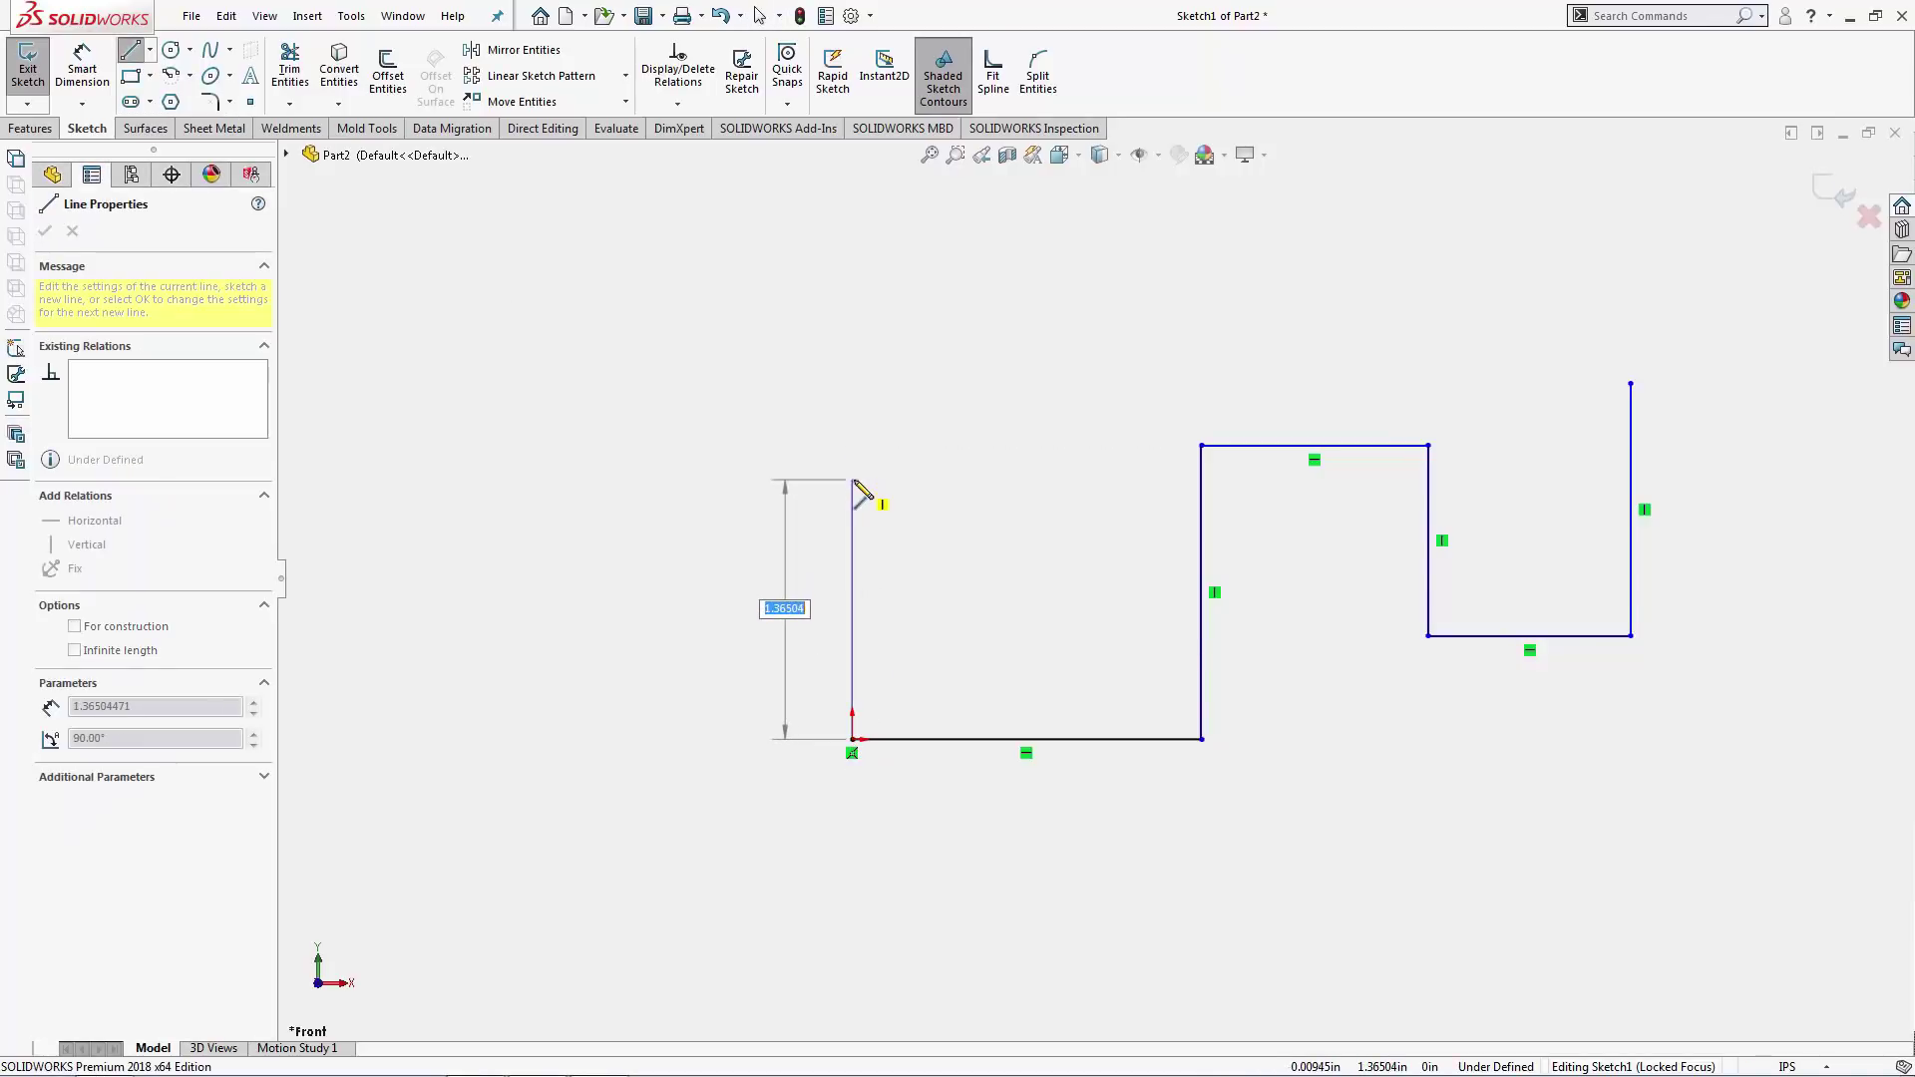
pyautogui.doubleClick(853, 481)
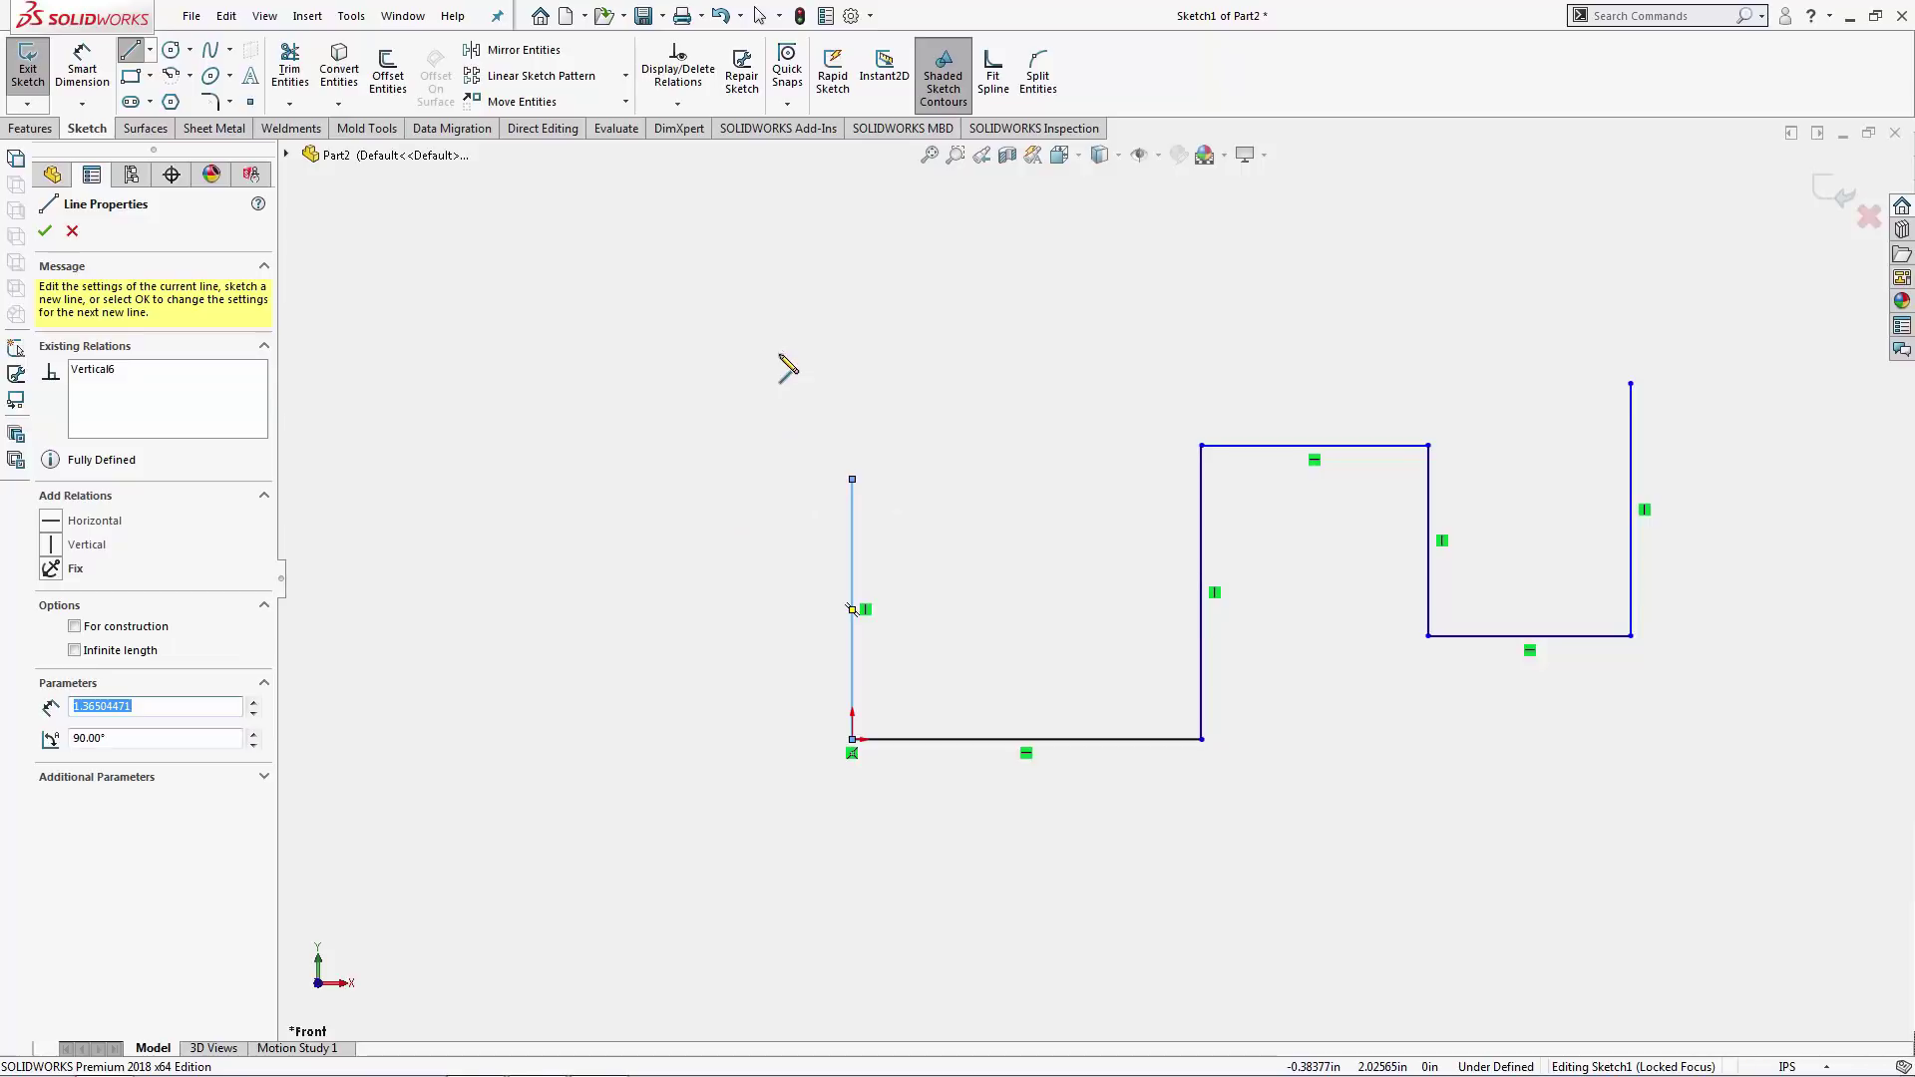
pyautogui.press('Escape')
pyautogui.moveTo(777, 287); pyautogui.dragTo(1727, 840)
# Delete the selected lines and draw one inclined line from the origin up-right.
pyautogui.press('Delete')
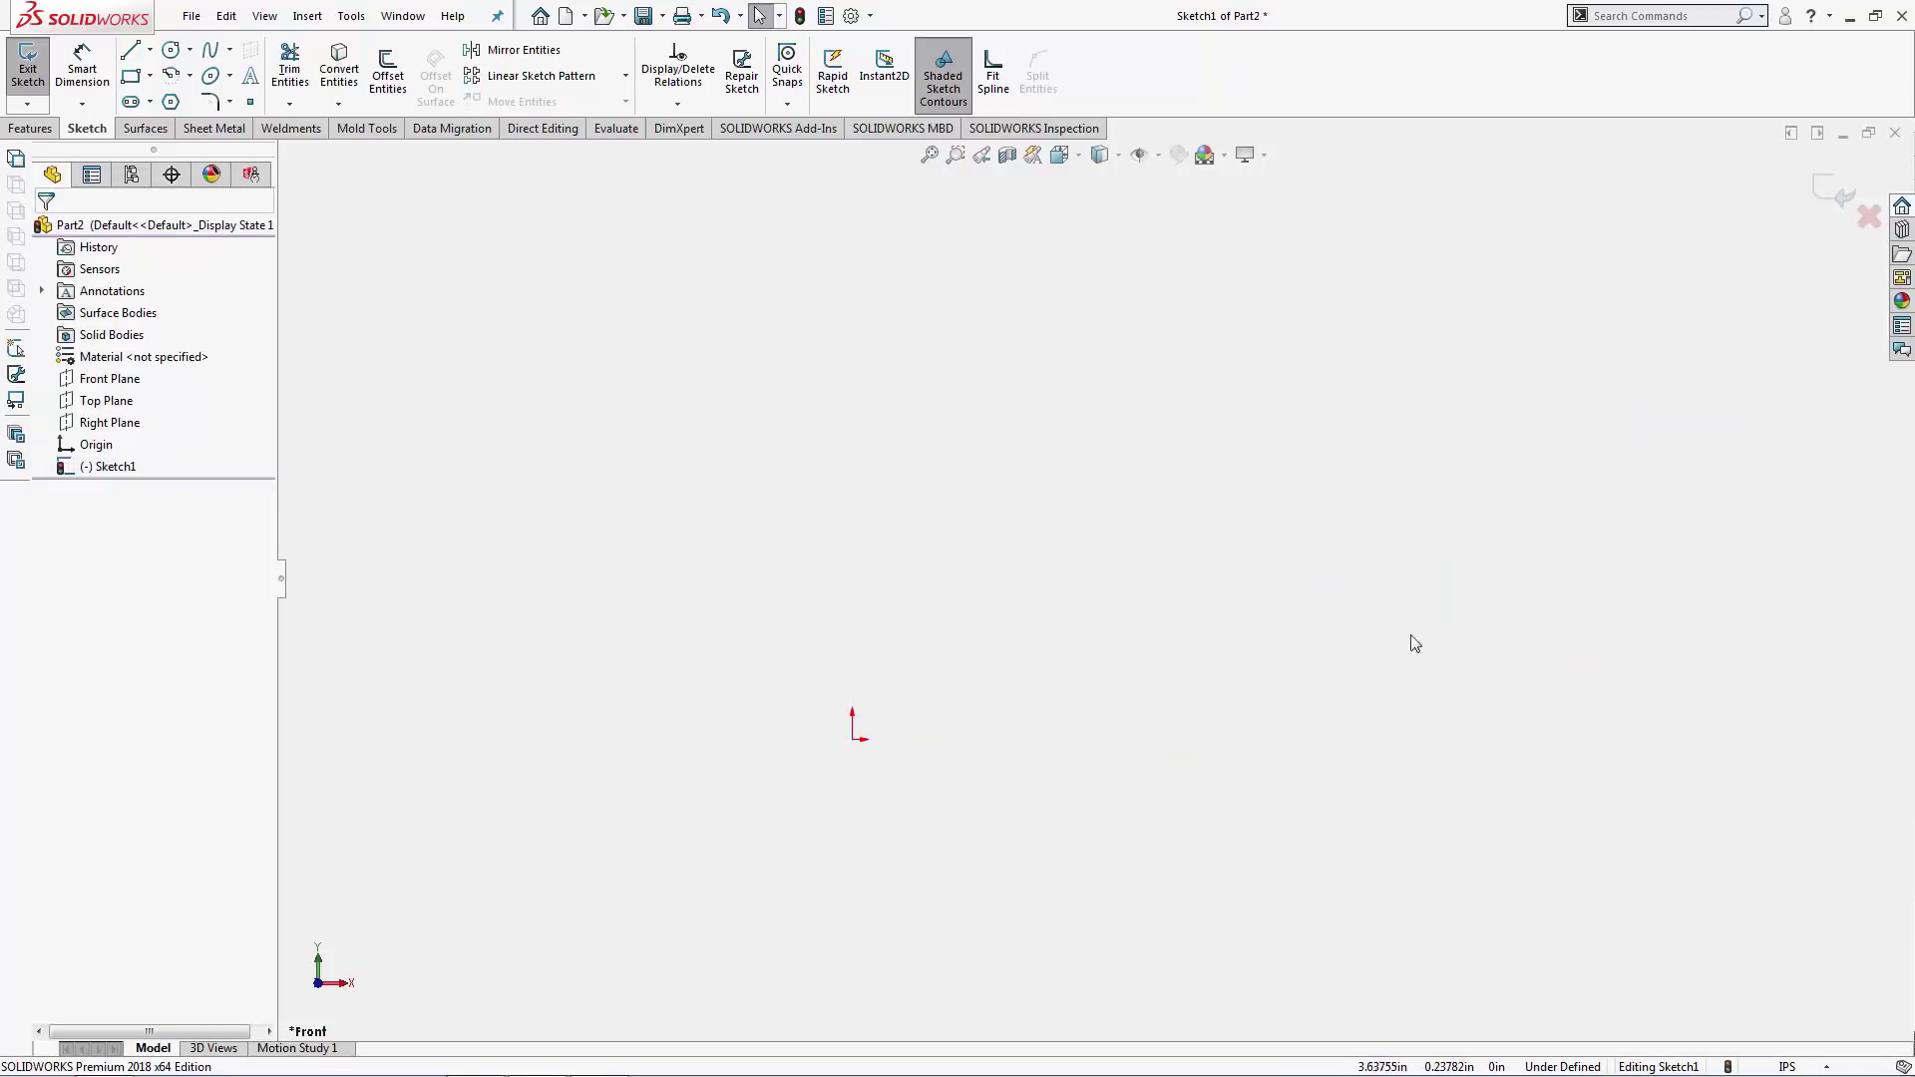
pyautogui.scroll(-1, 1003, 600)
pyautogui.click(128, 58)
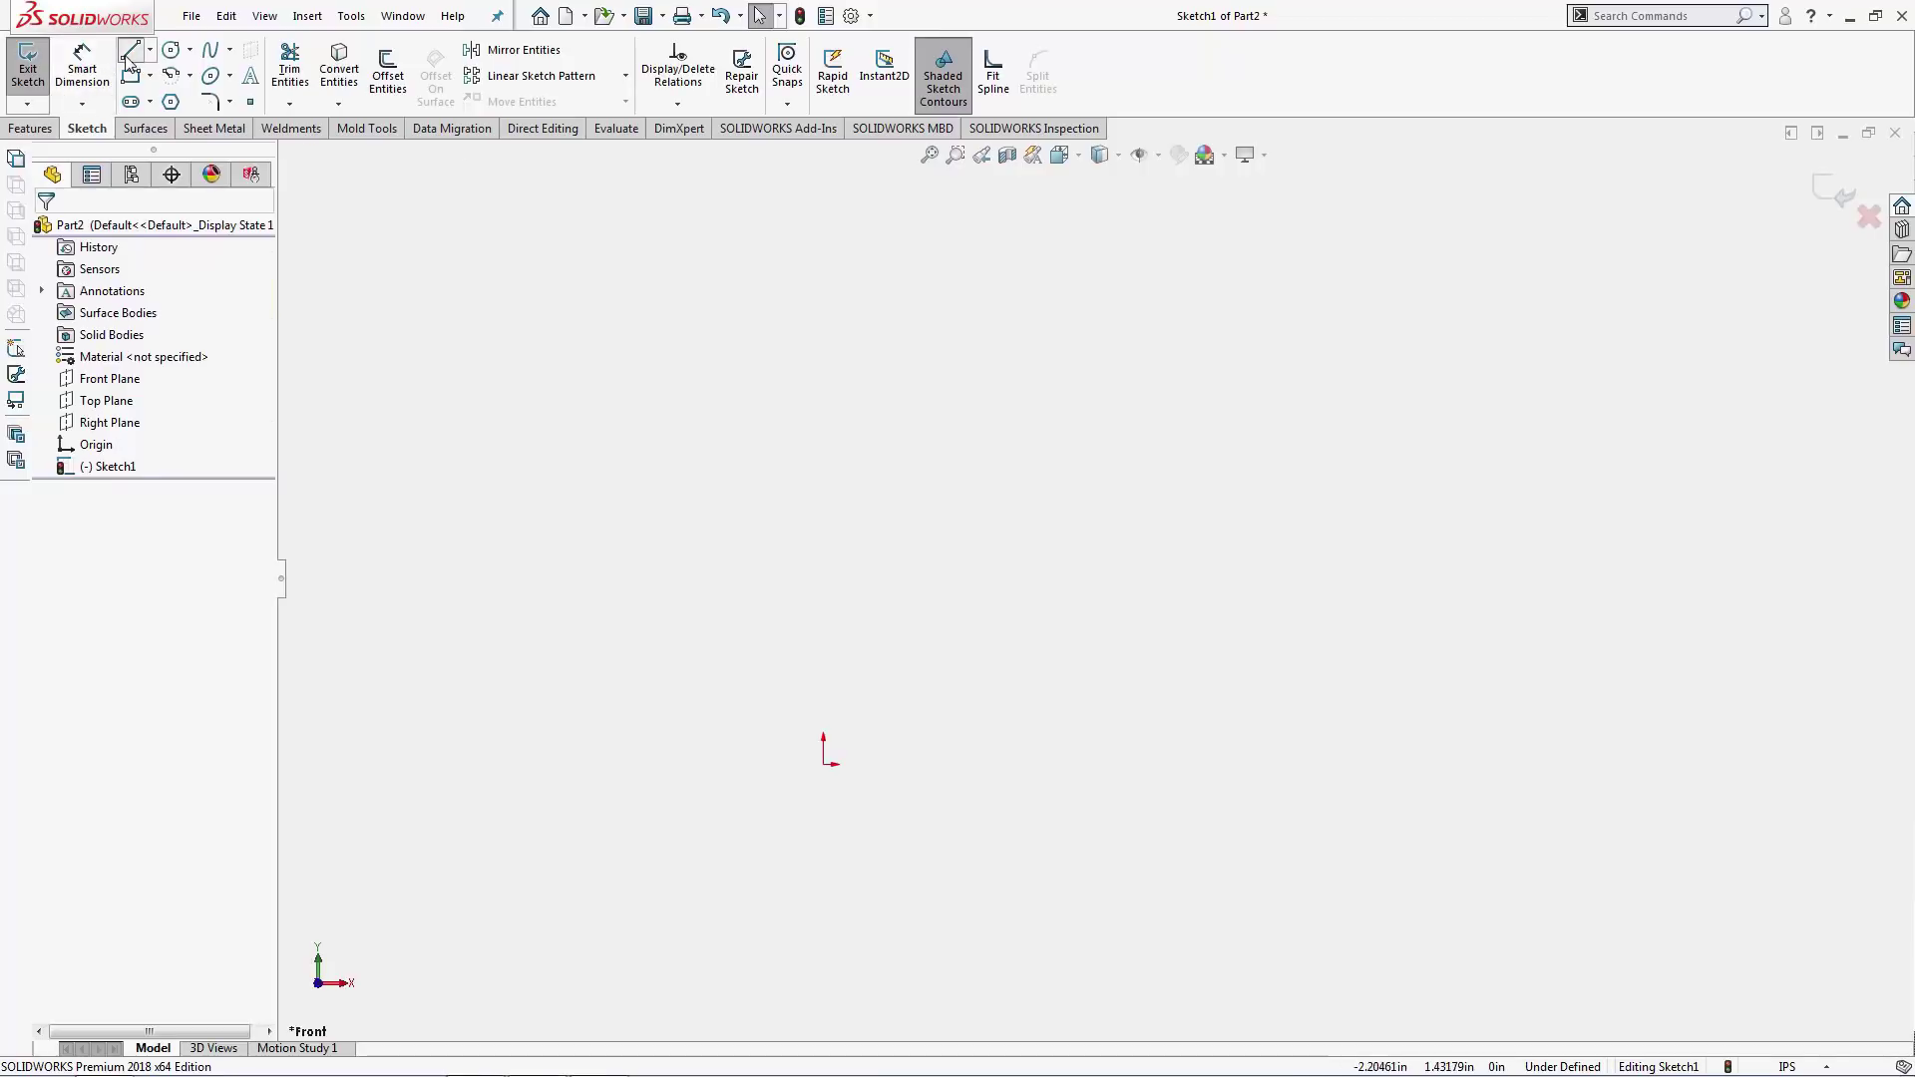
pyautogui.click(824, 764)
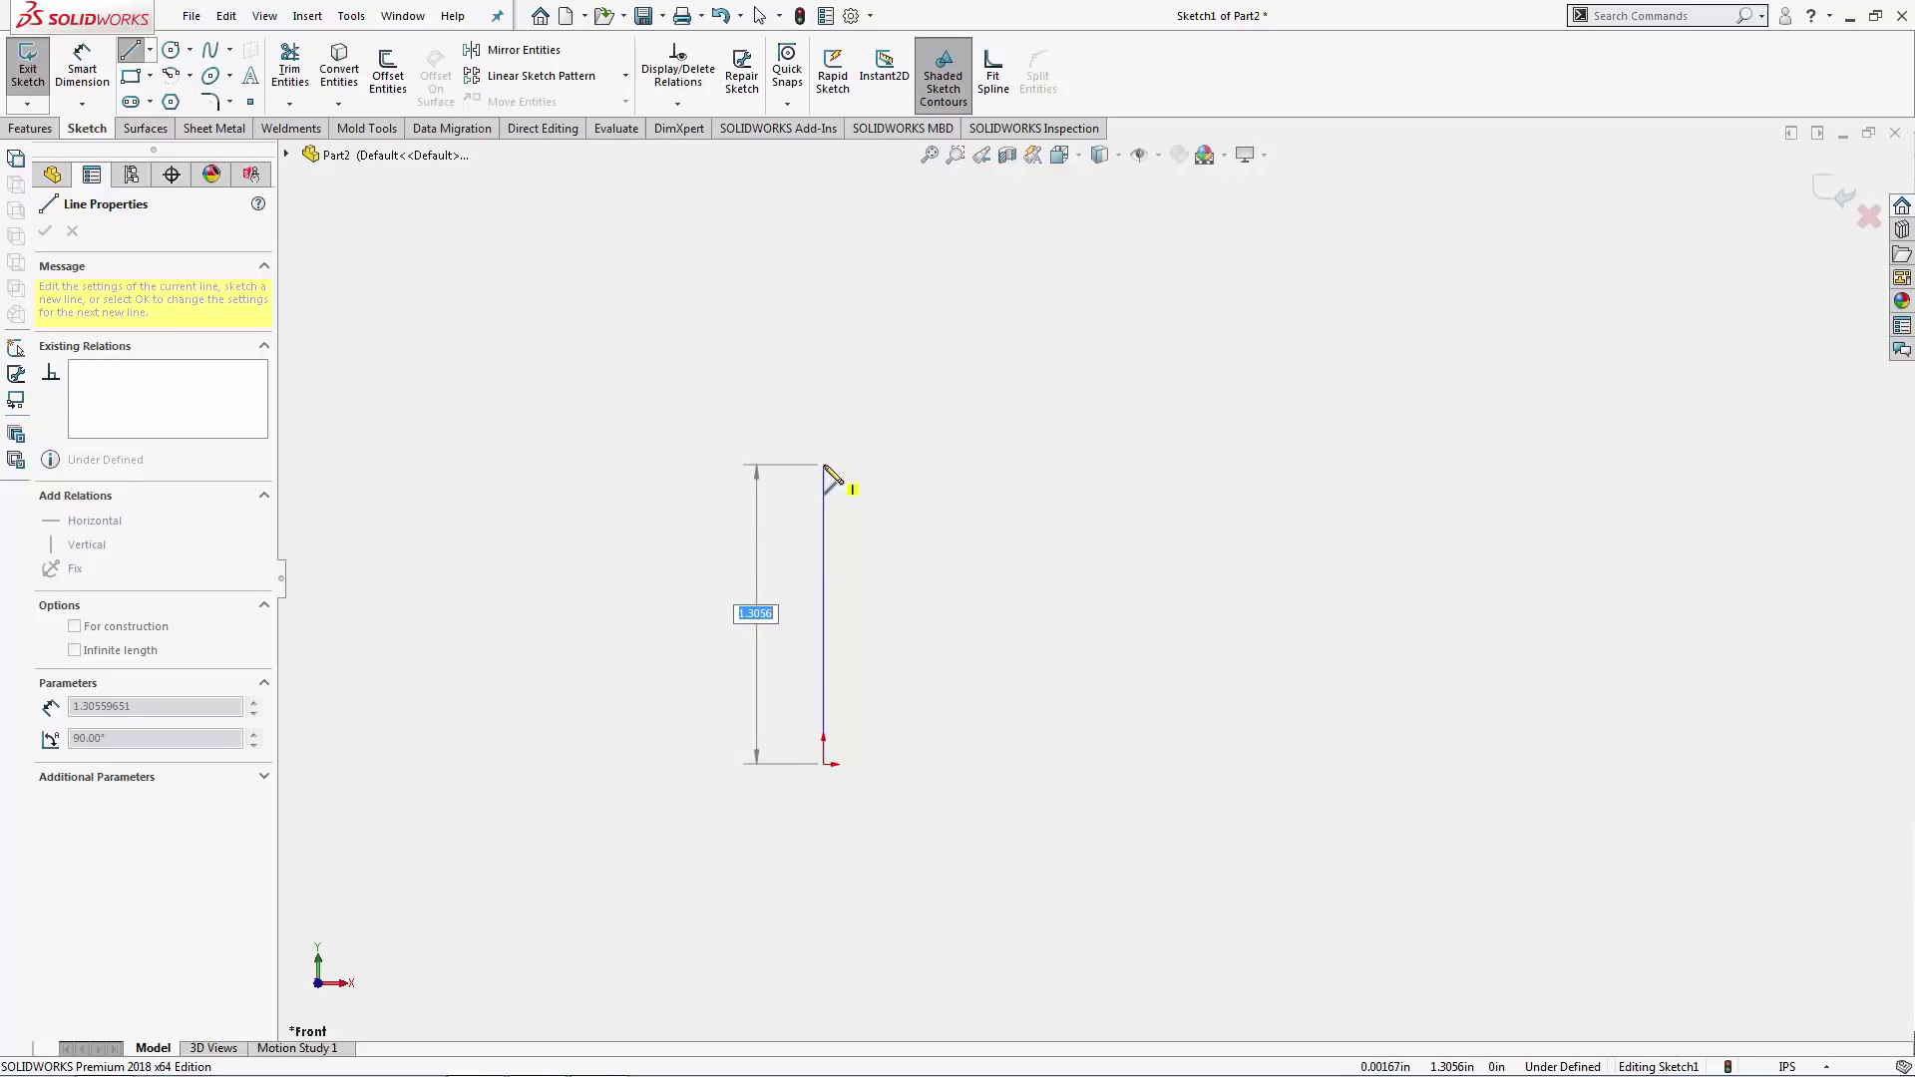
pyautogui.click(1177, 519)
pyautogui.press('Escape')
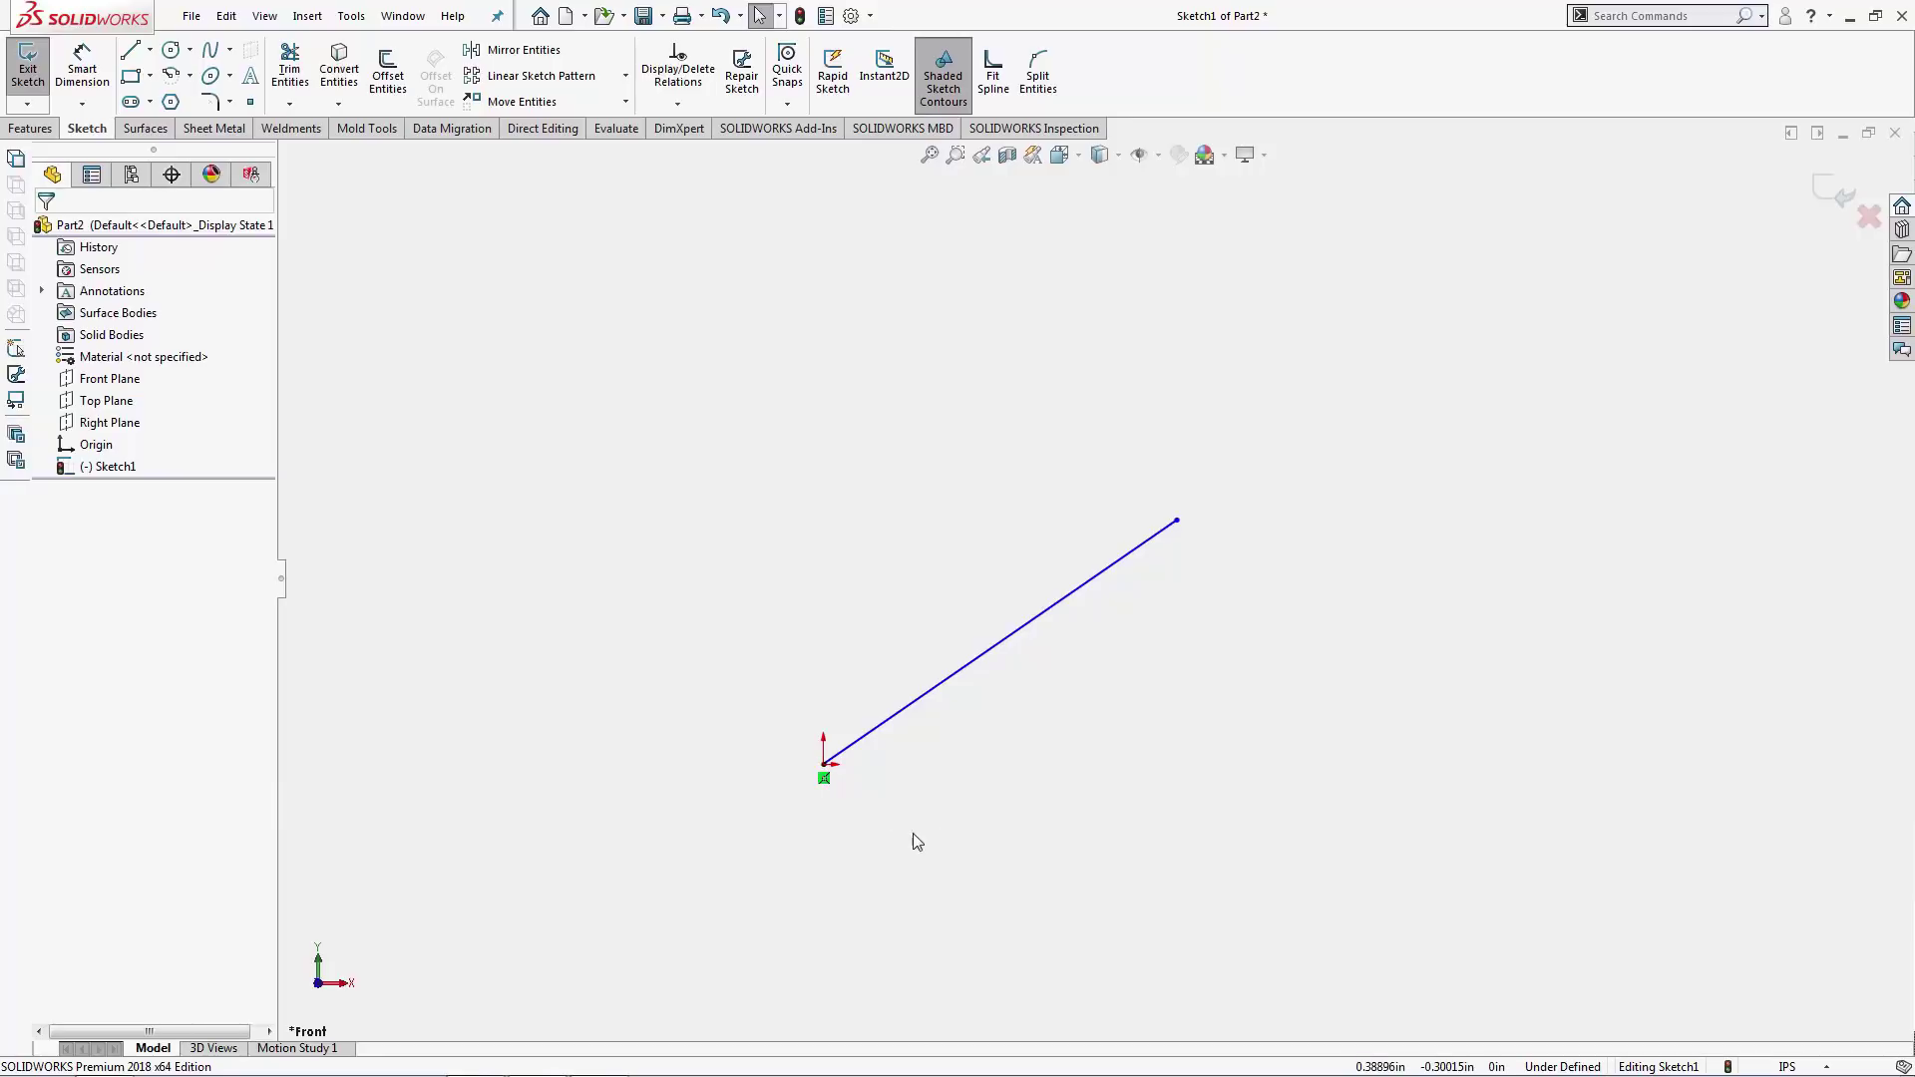
# Give the slanted line a Horizontal relation so it lies flat from the origin.
pyautogui.click(1001, 645)
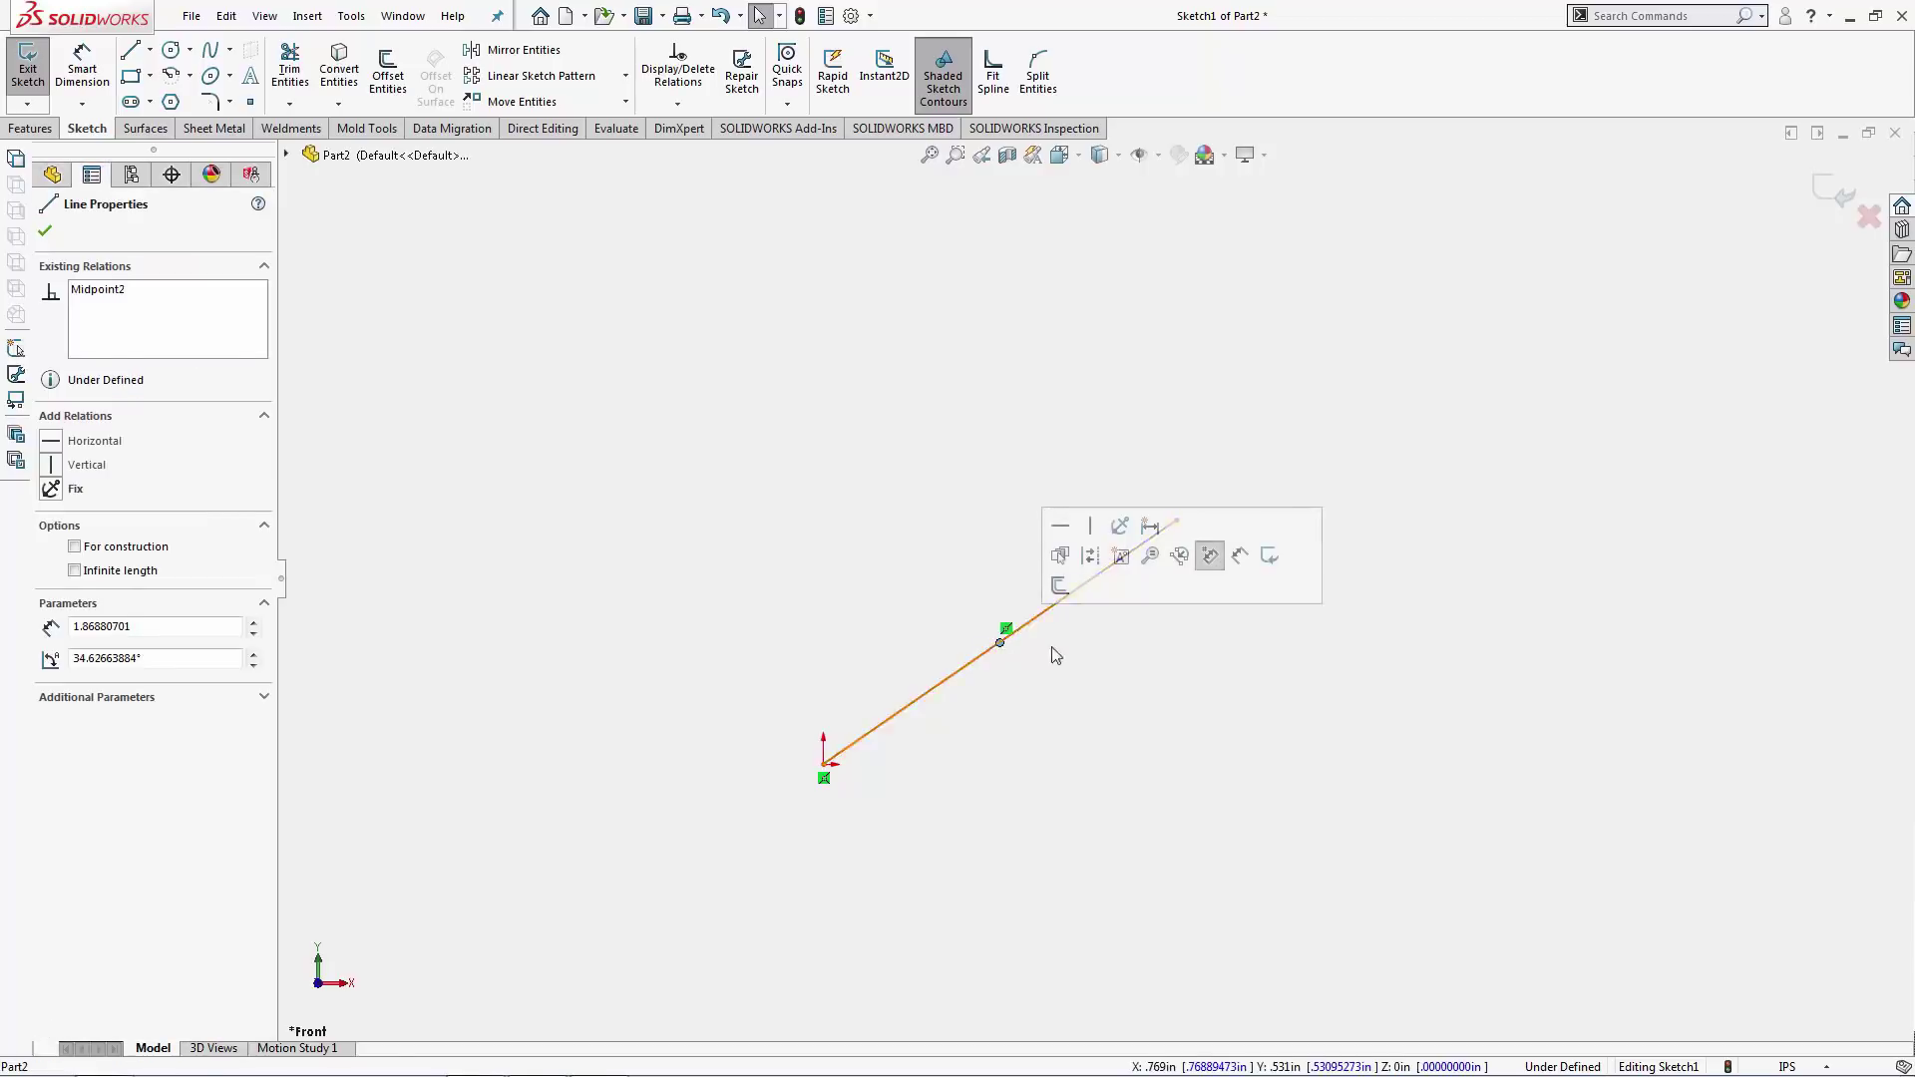
pyautogui.click(1051, 649)
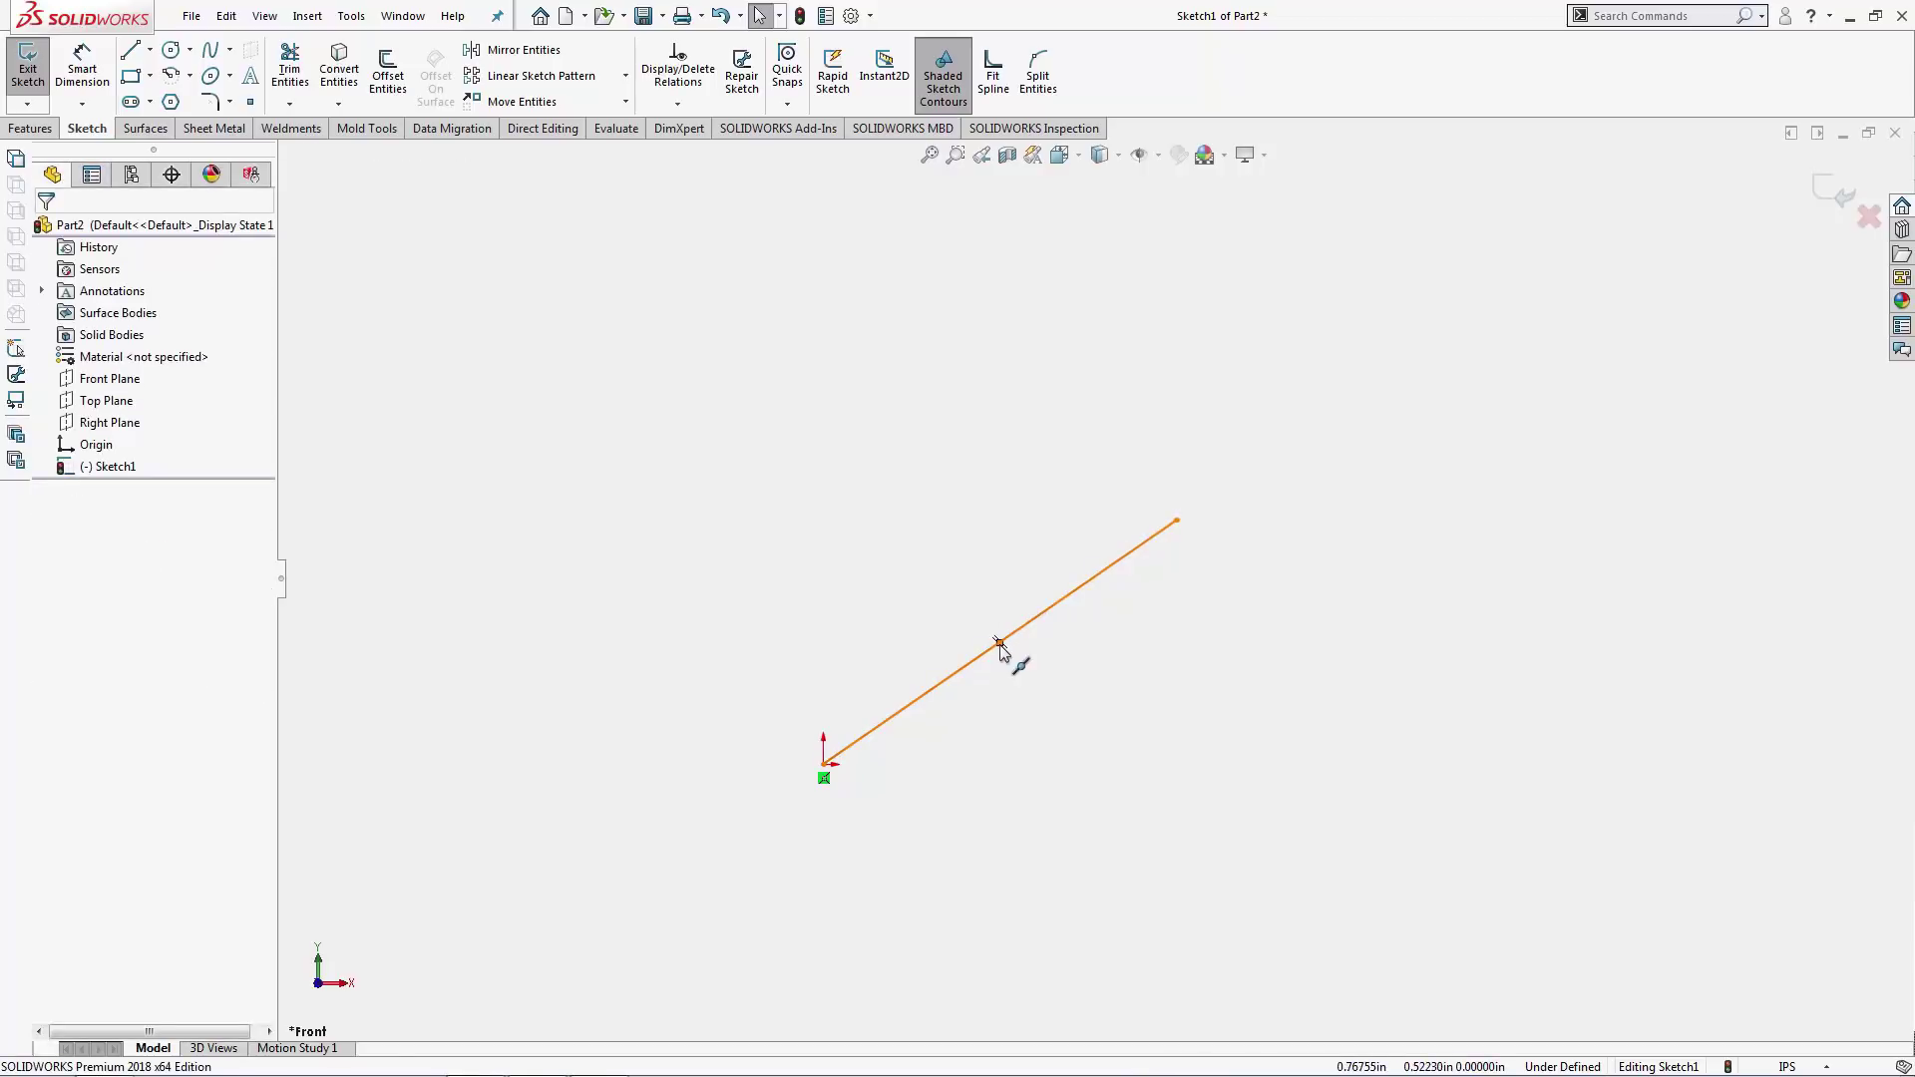
pyautogui.click(1066, 601)
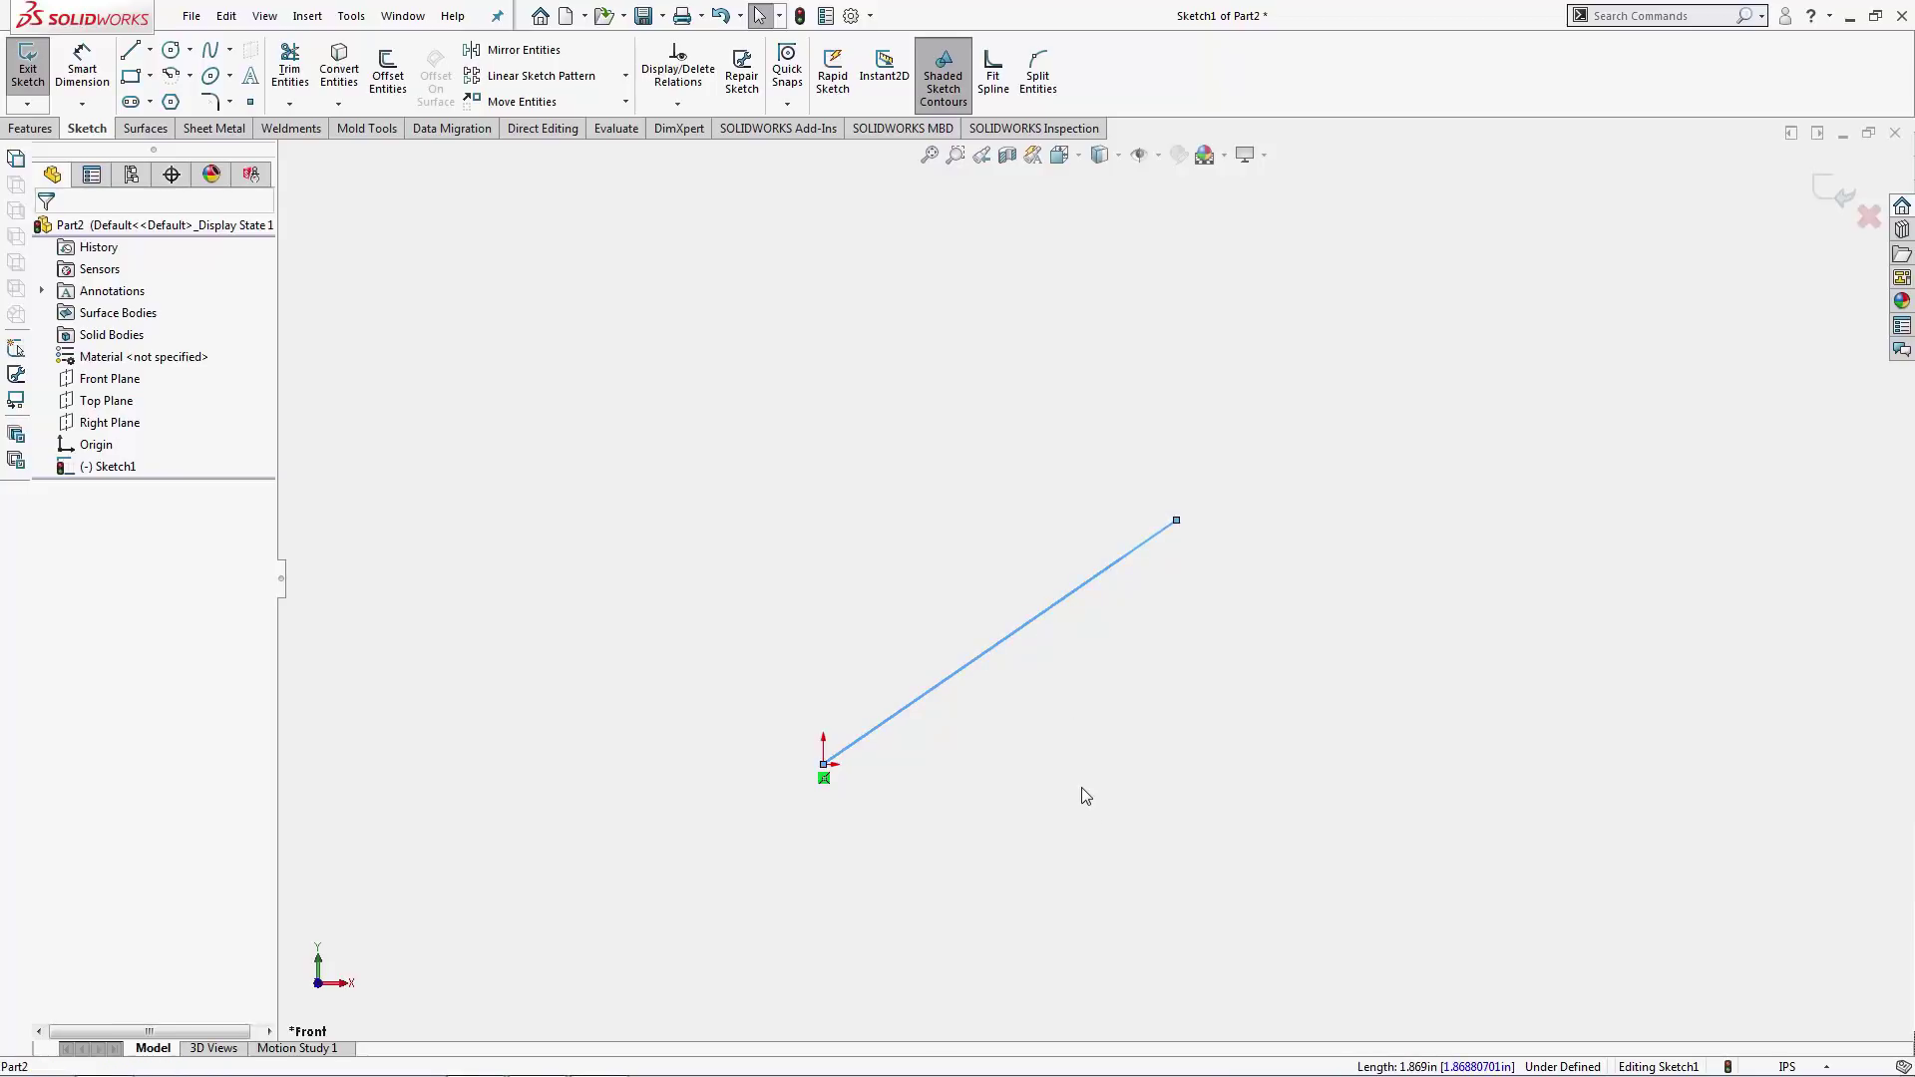
pyautogui.click(94, 177)
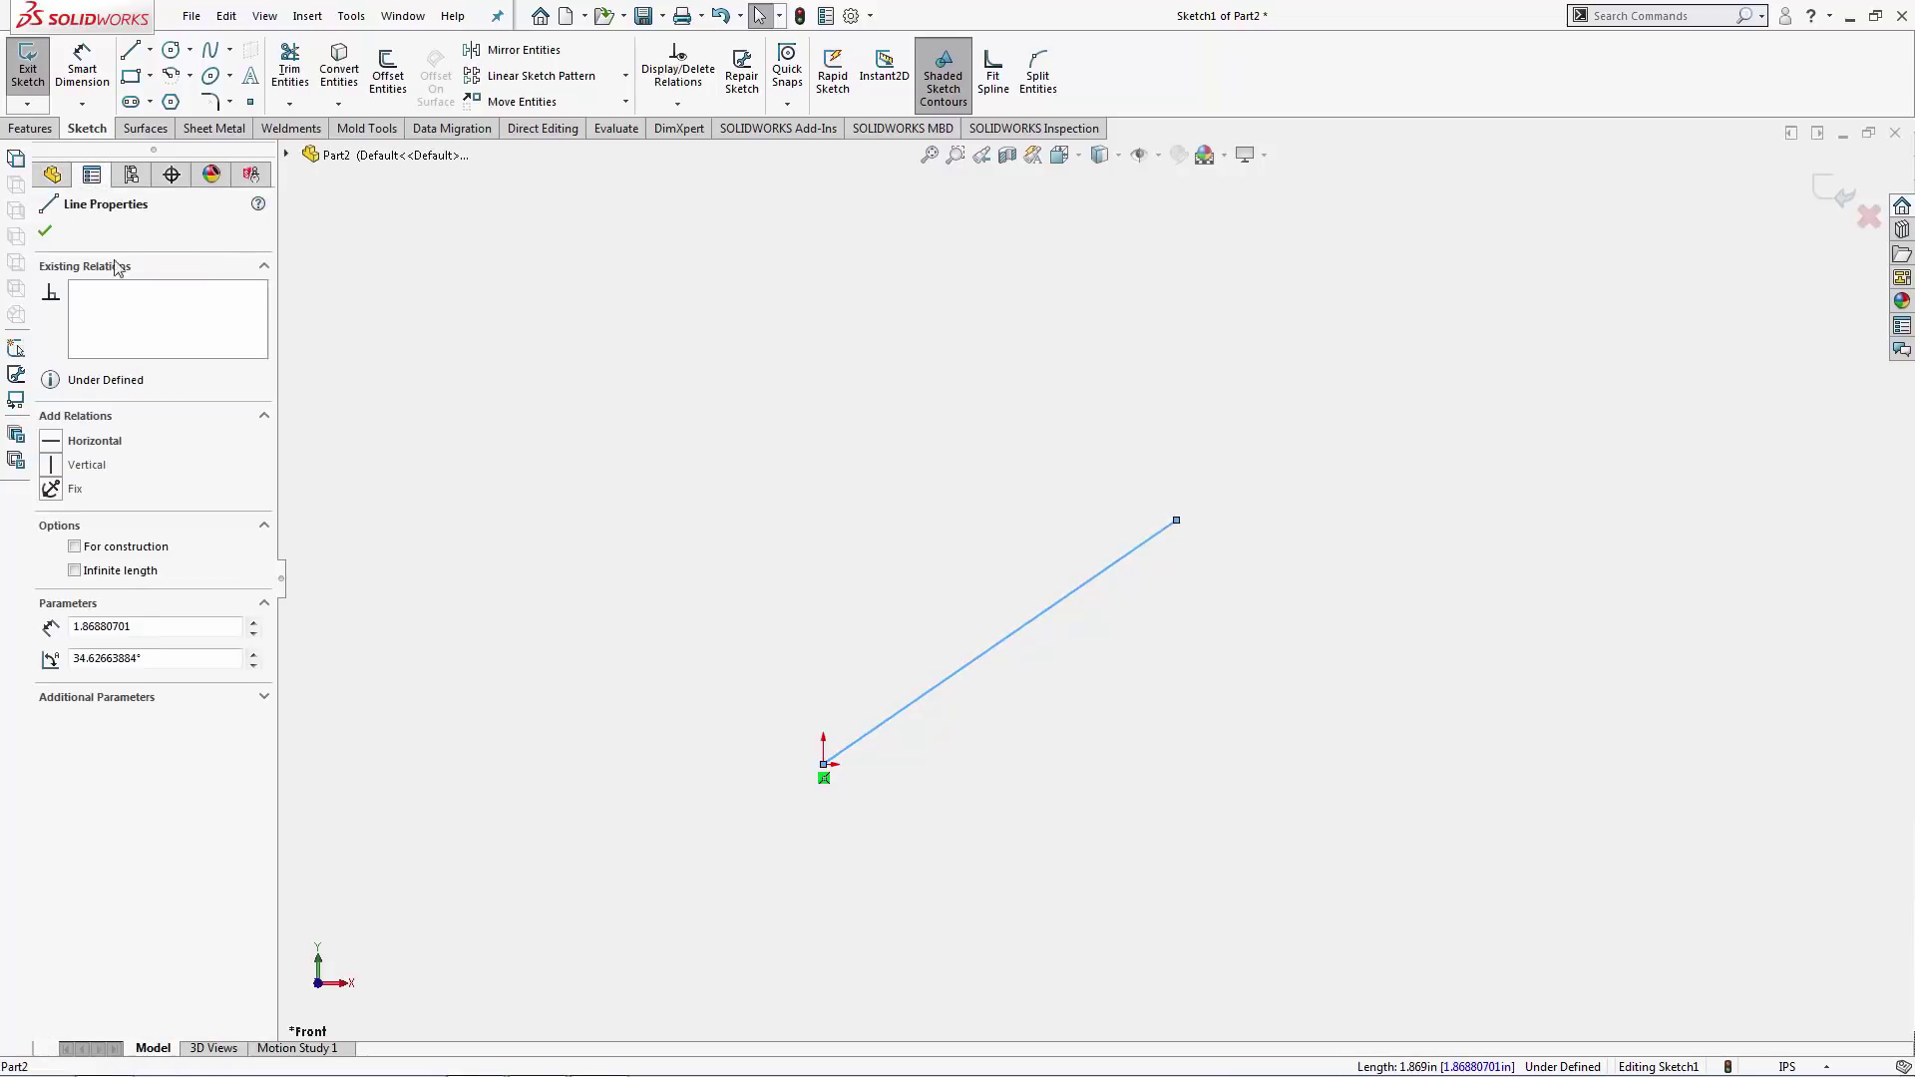
pyautogui.click(100, 441)
pyautogui.click(101, 445)
pyautogui.click(101, 445)
pyautogui.click(575, 677)
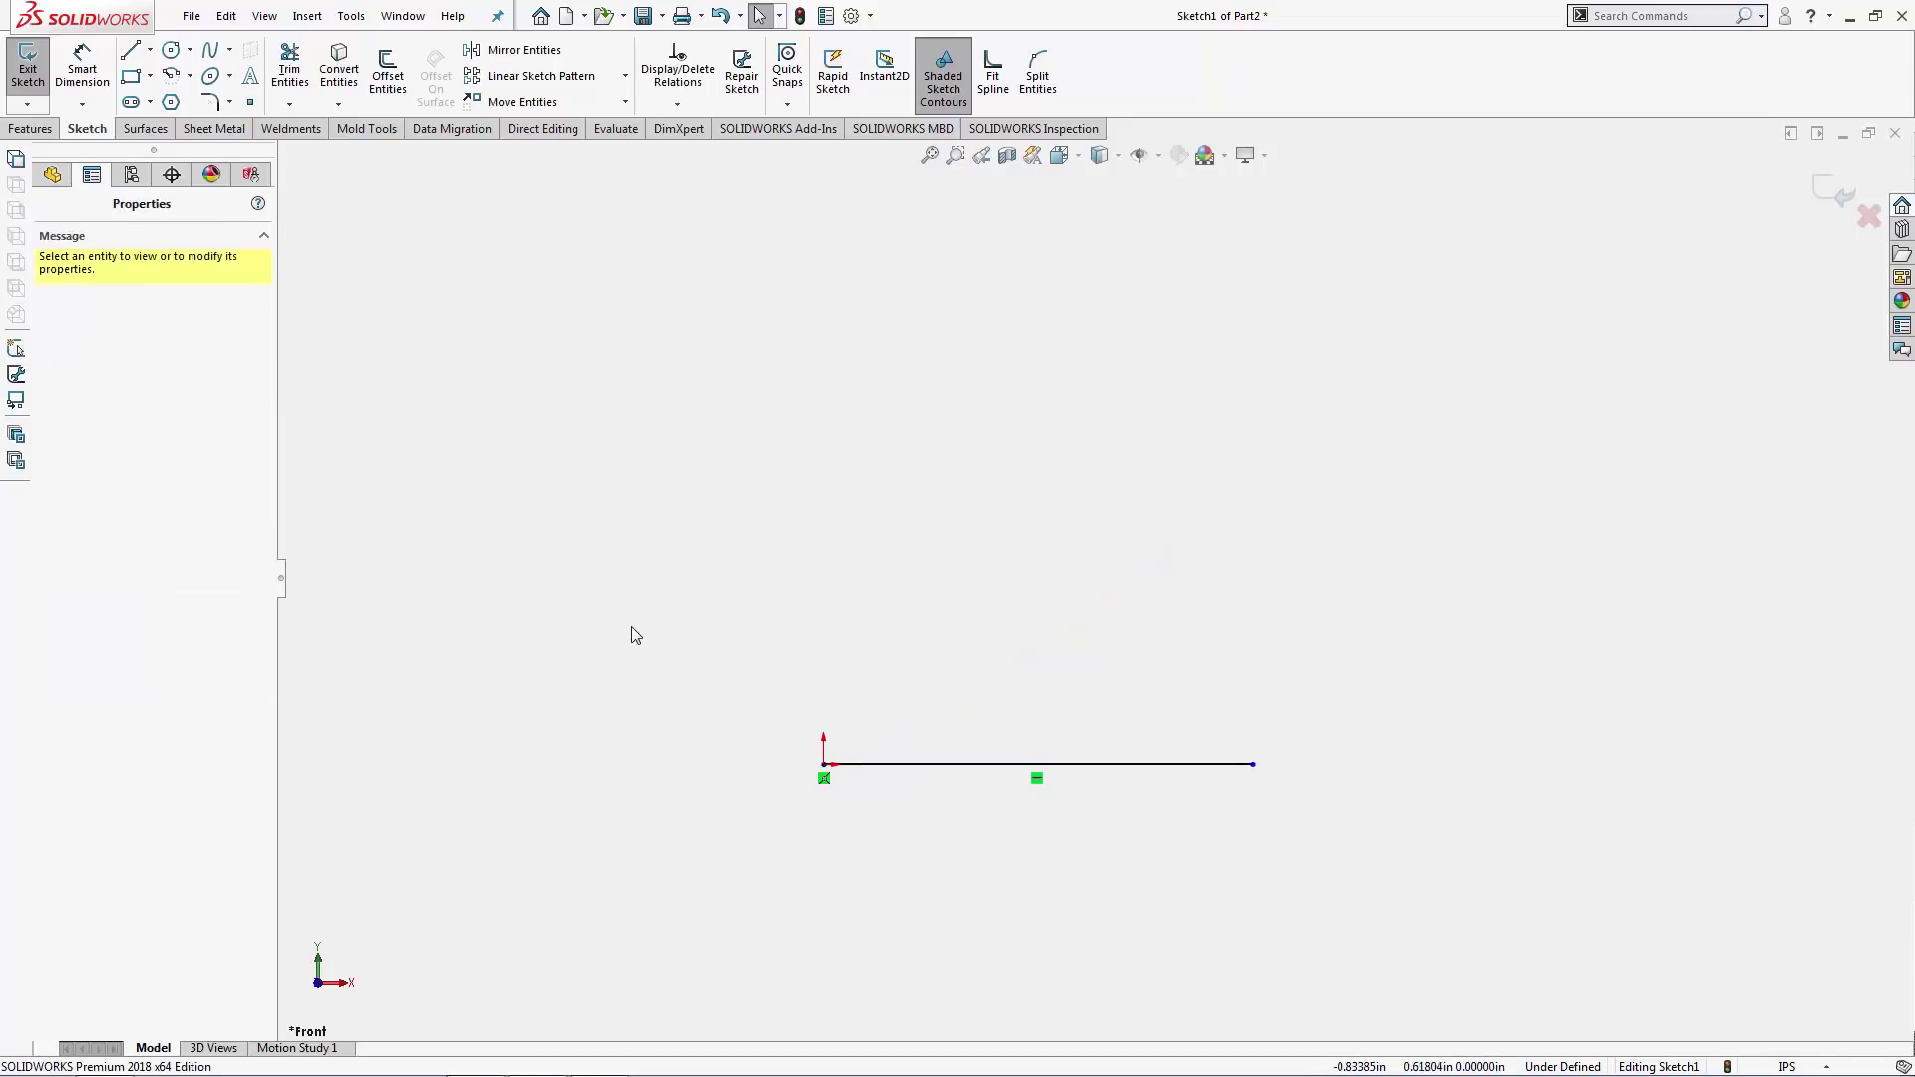
# Draw a vertical line up from the origin and stretch it much taller.
pyautogui.click(129, 50)
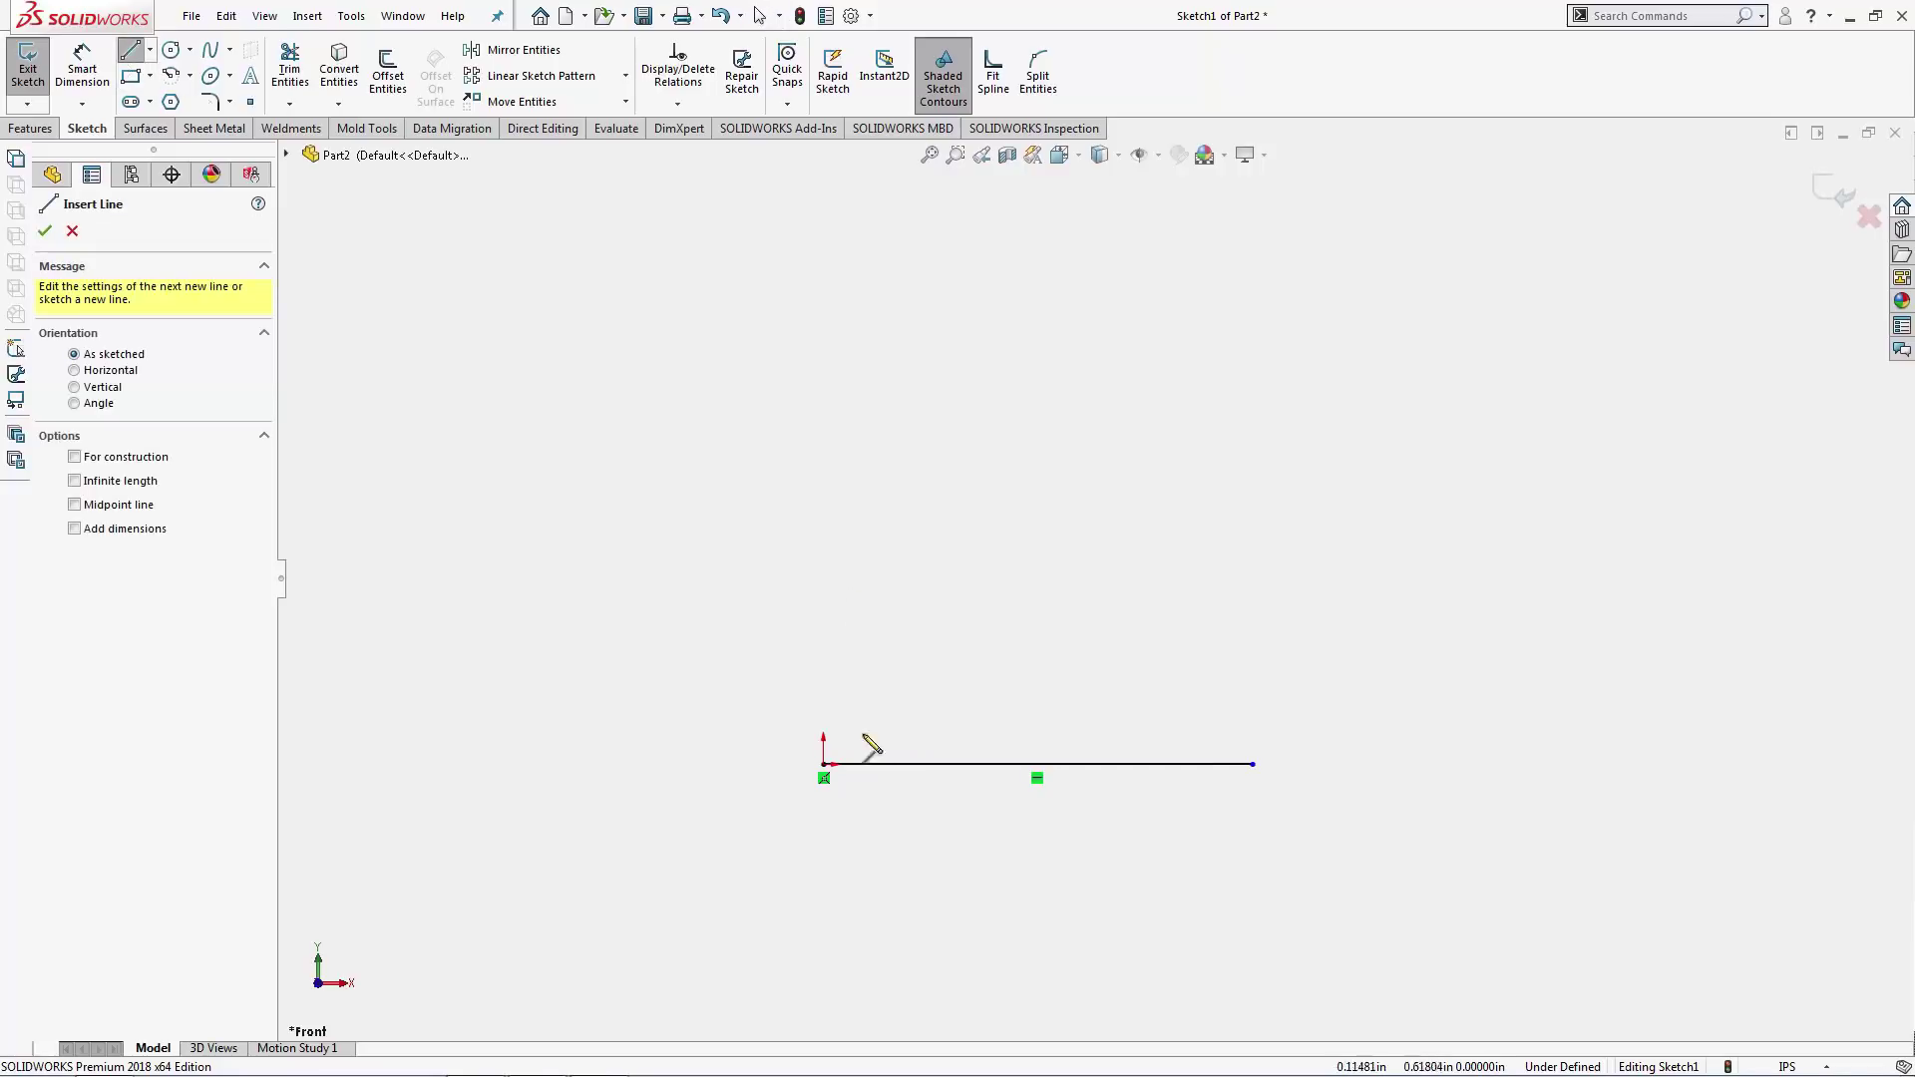
pyautogui.moveTo(825, 765)
pyautogui.mouseDown()
pyautogui.moveTo(859, 319)
pyautogui.moveTo(883, 629)
pyautogui.moveTo(870, 714)
pyautogui.mouseUp()
pyautogui.press('Escape')
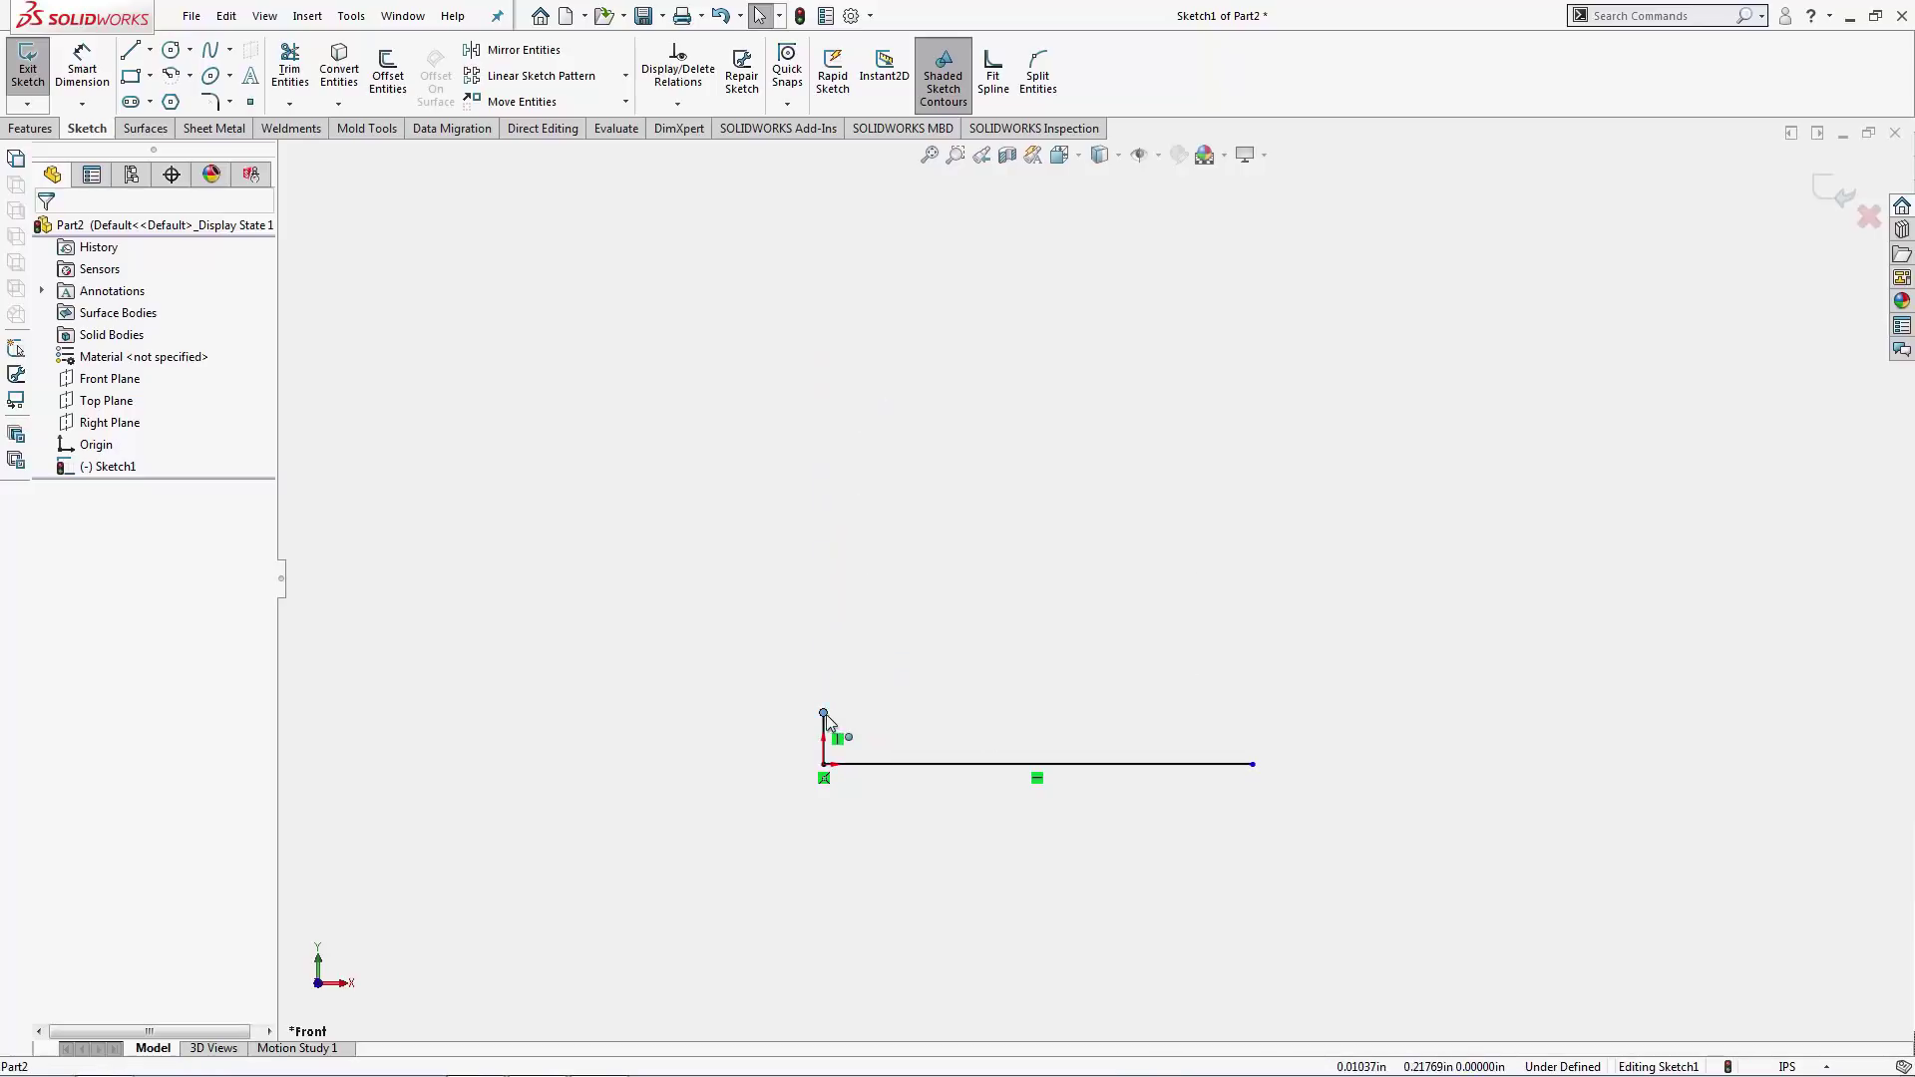
pyautogui.moveTo(824, 713); pyautogui.dragTo(855, 290)
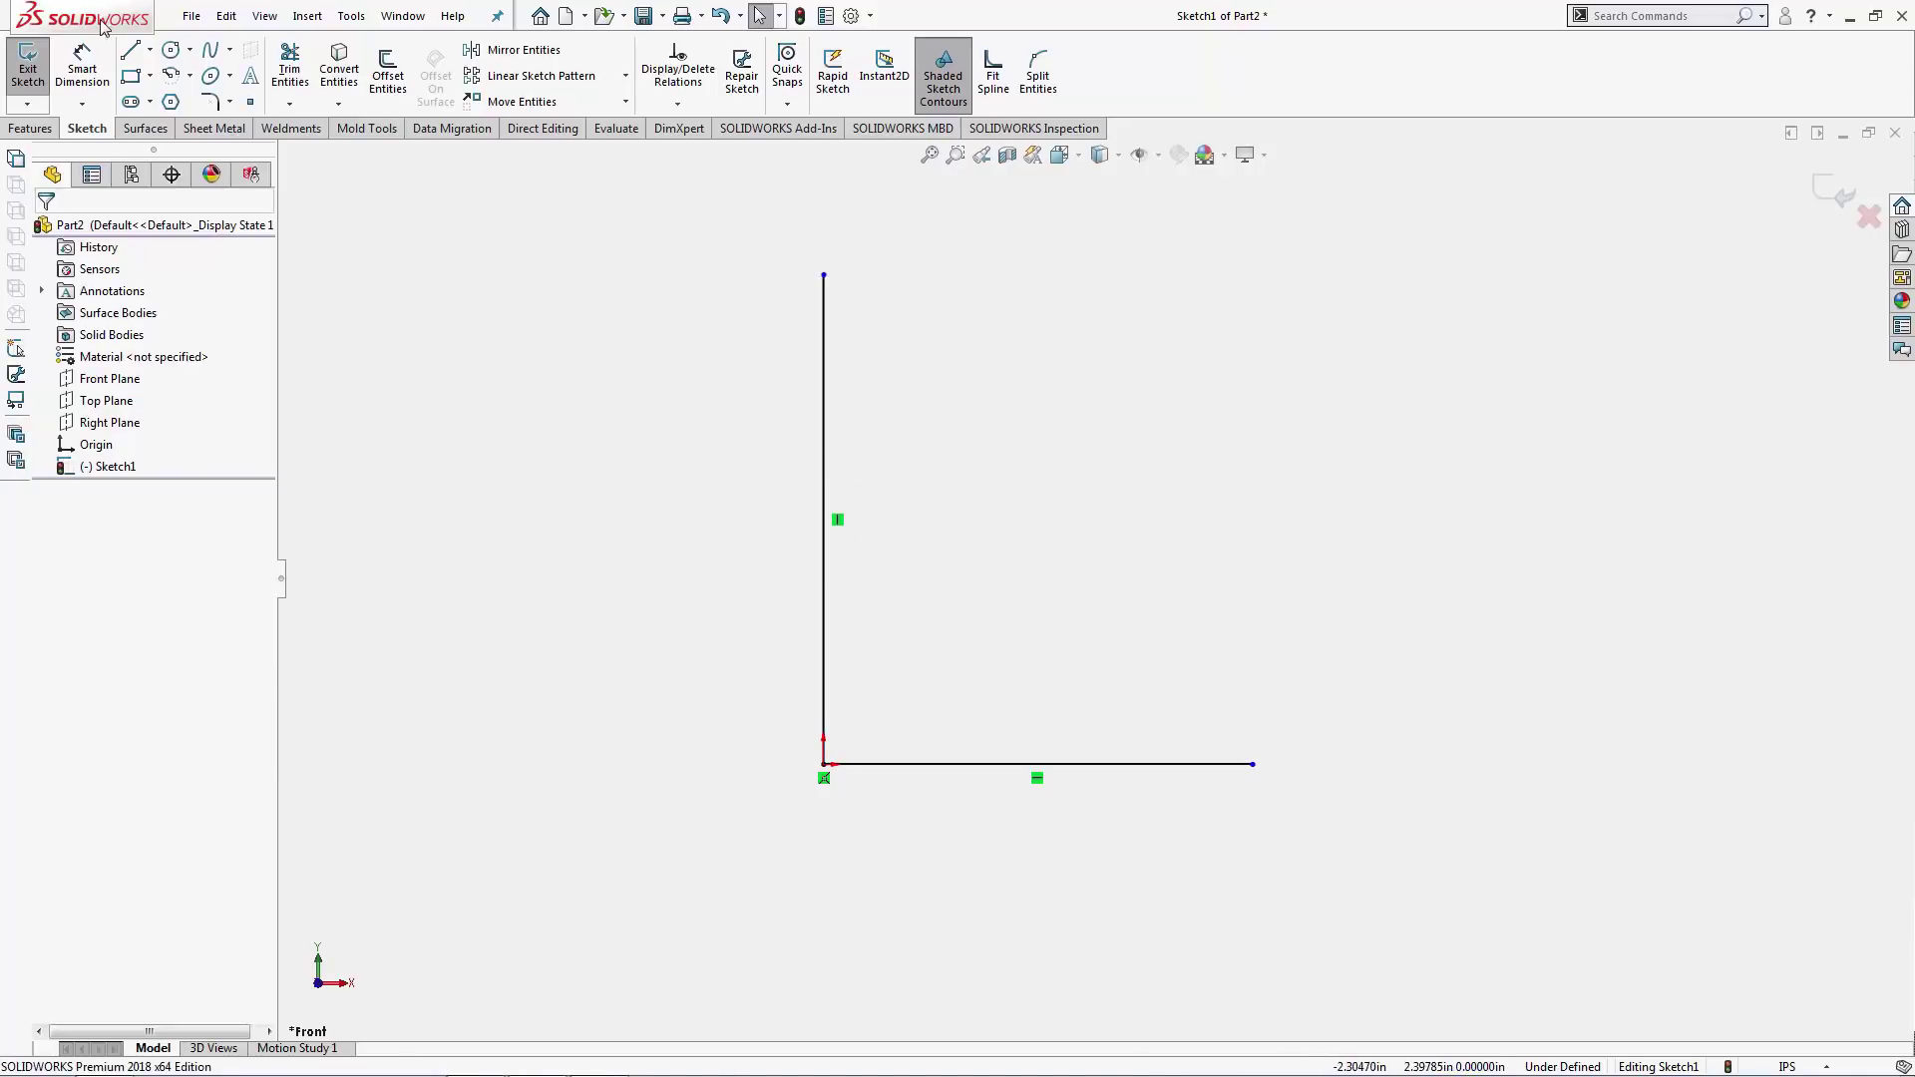
# Add a Horizontal Dimension of 2 inches to the bottom line.
pyautogui.click(80, 104)
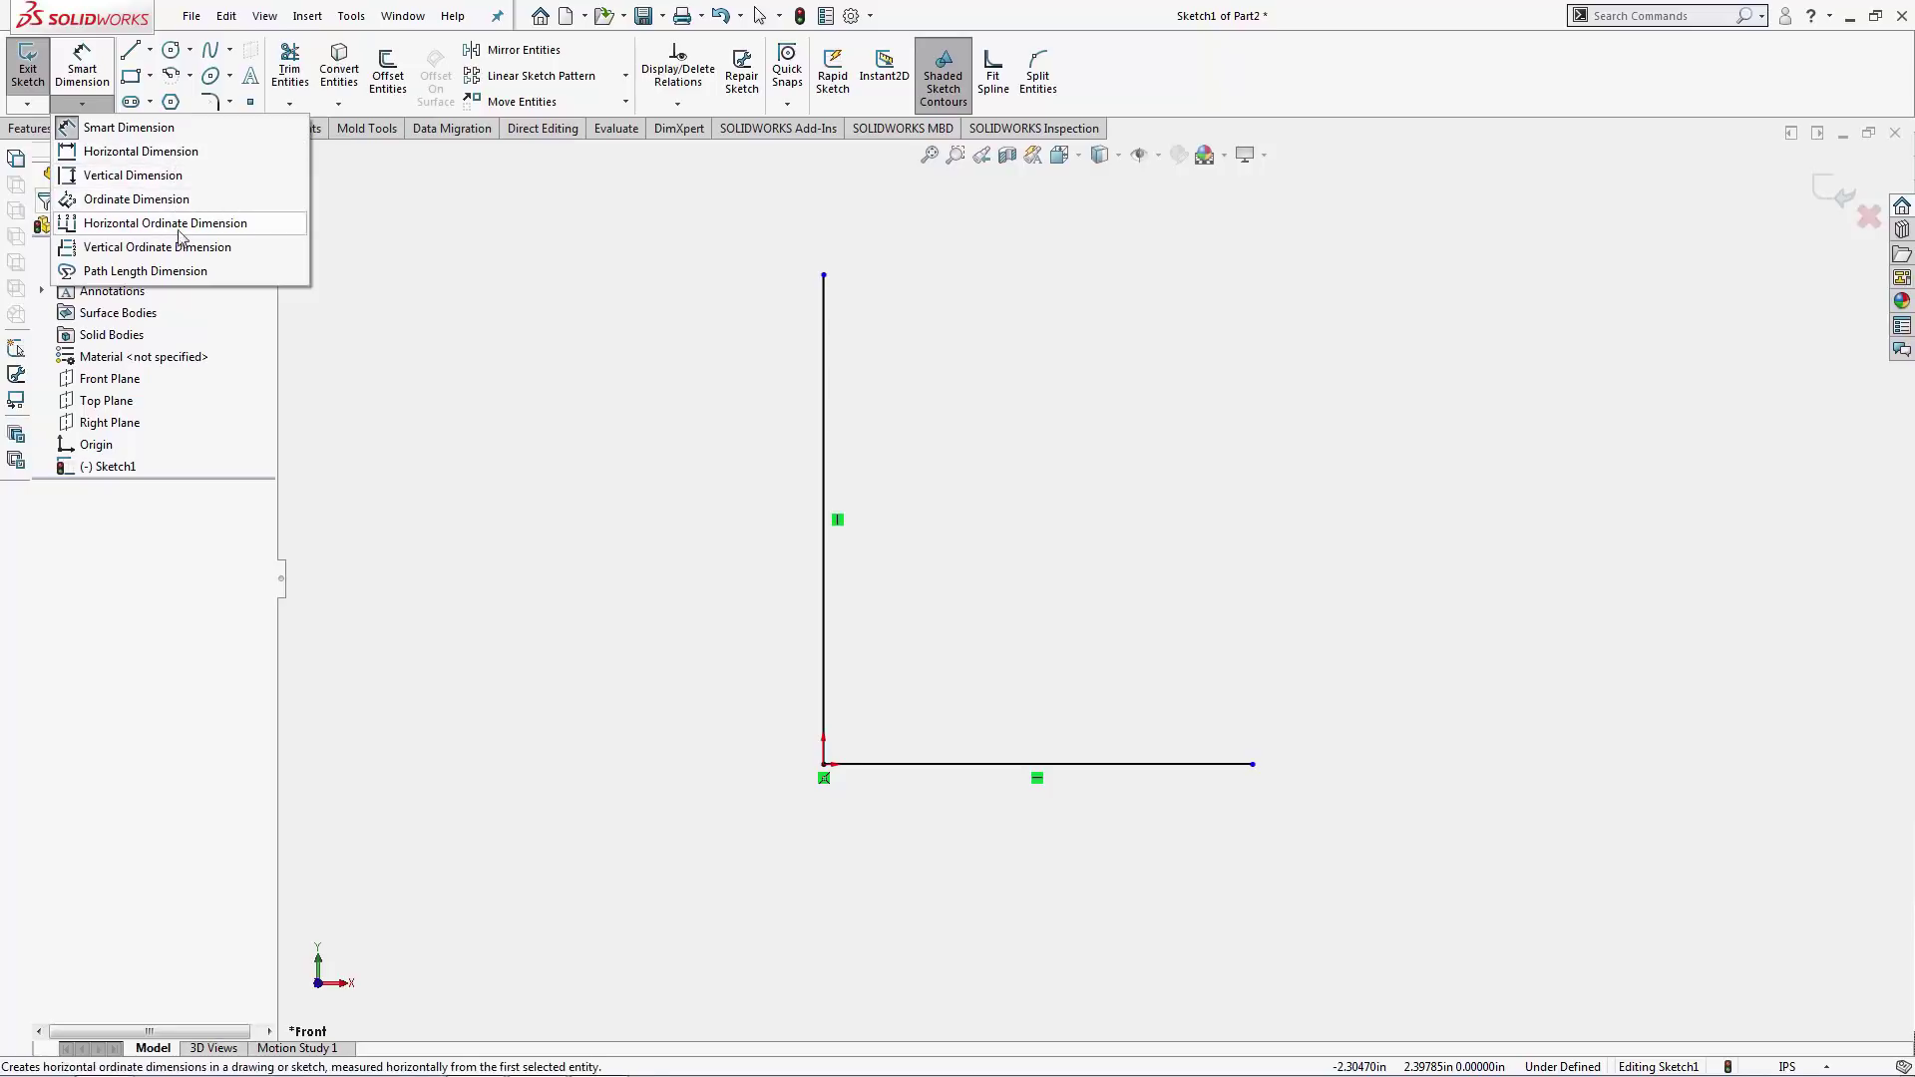
pyautogui.click(166, 152)
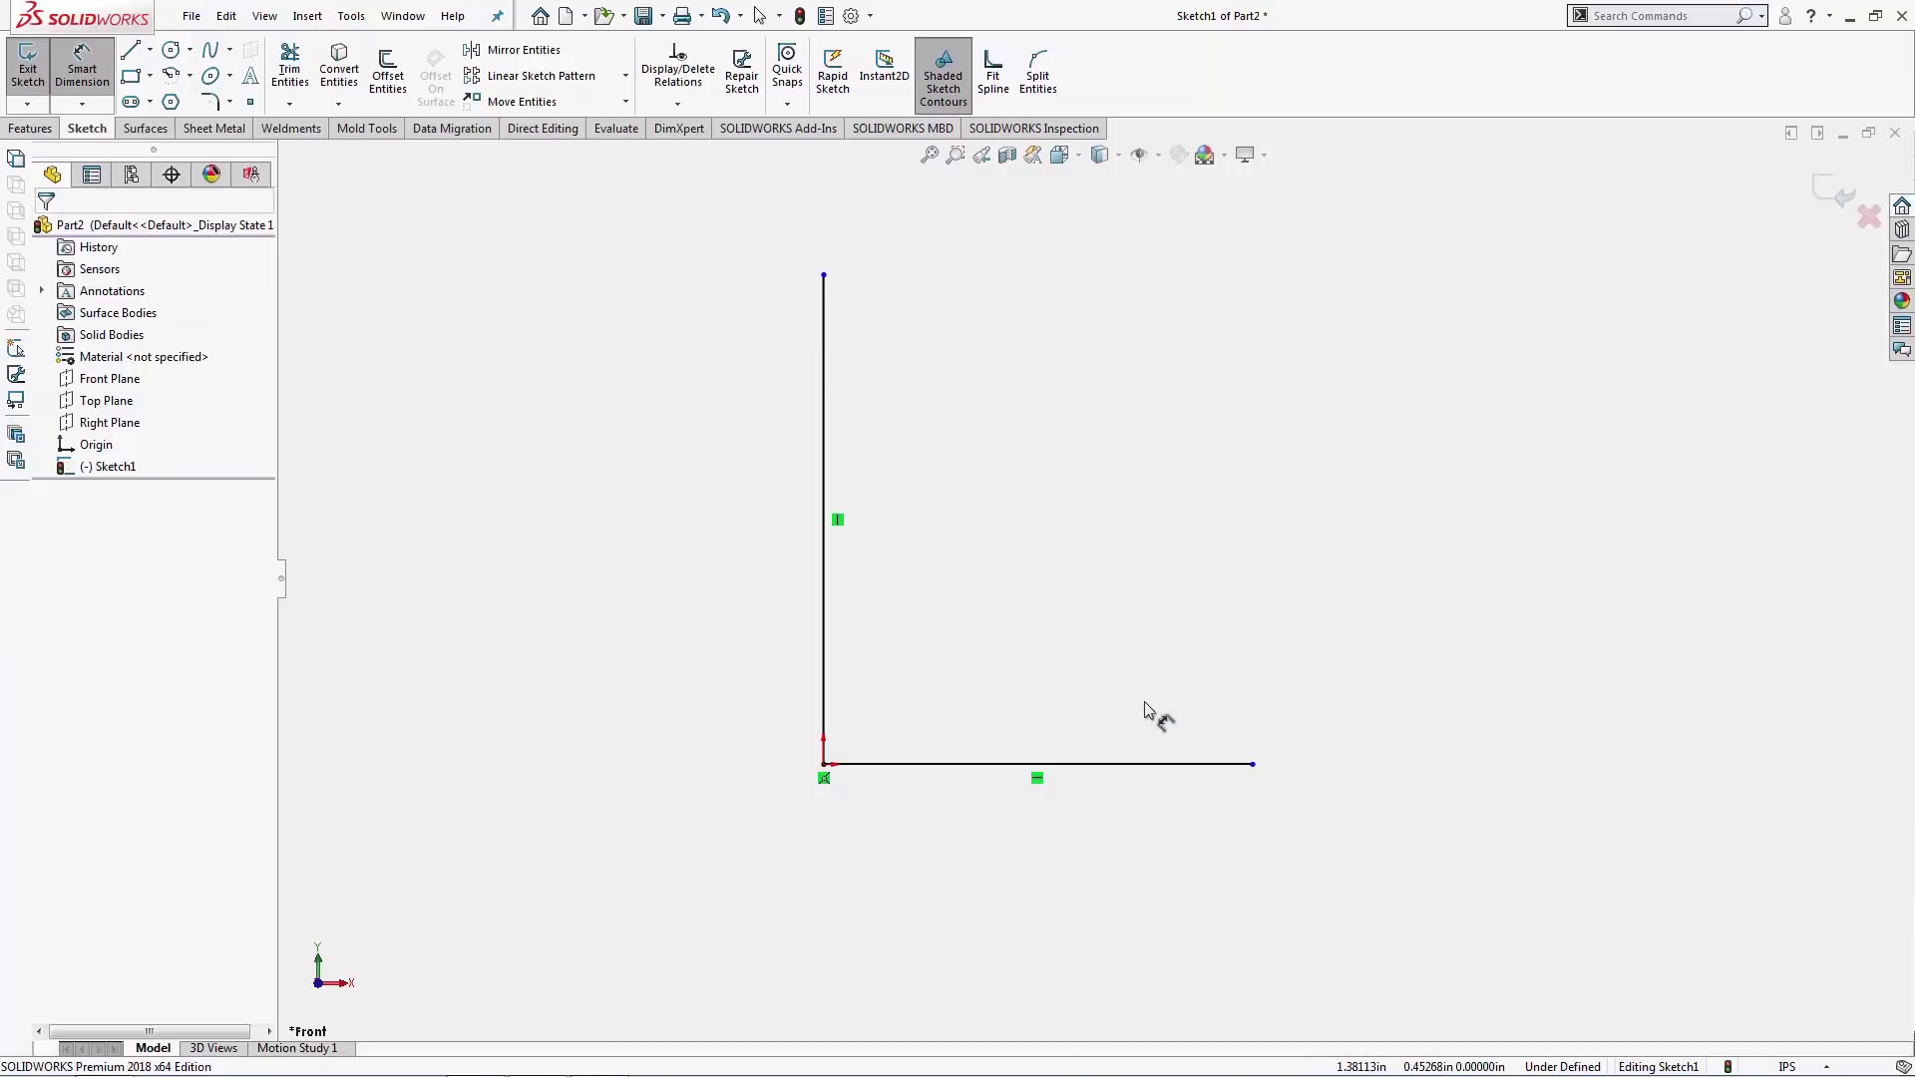
pyautogui.click(1106, 773)
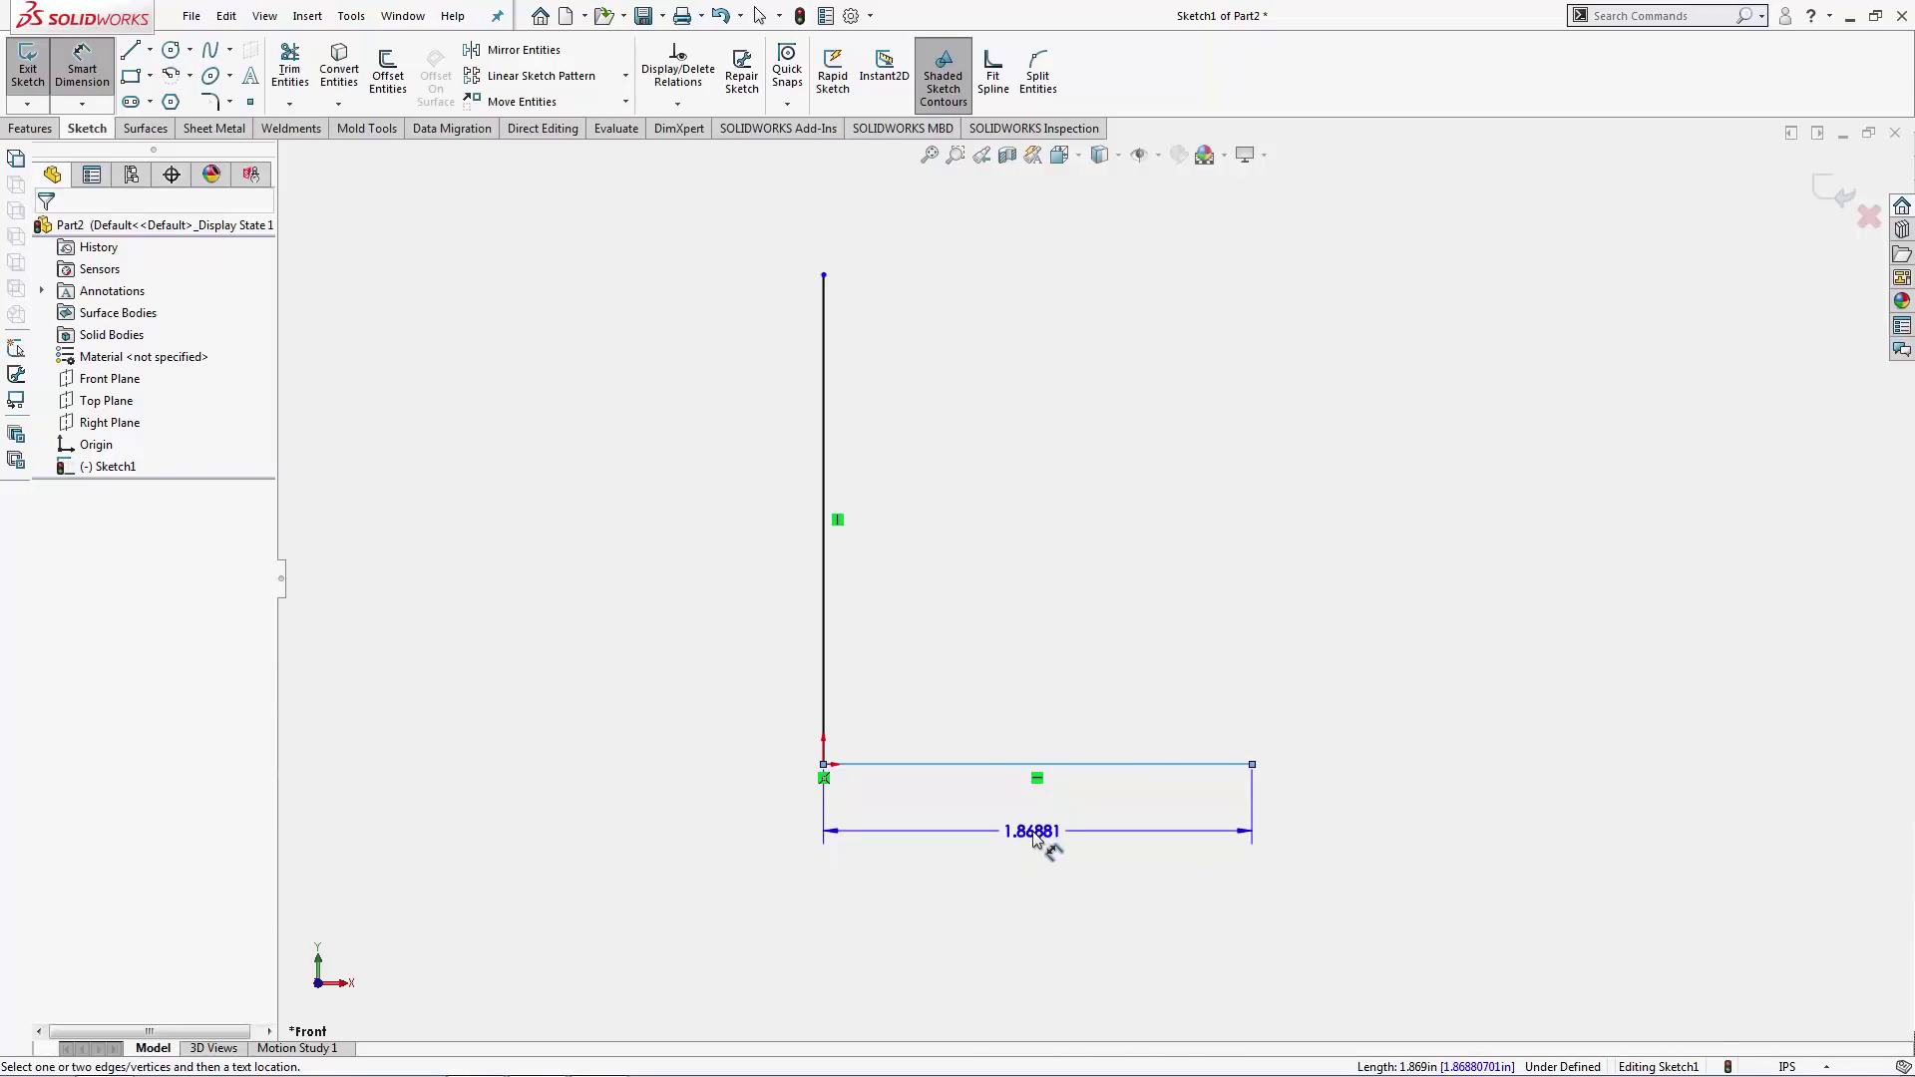
pyautogui.click(1037, 841)
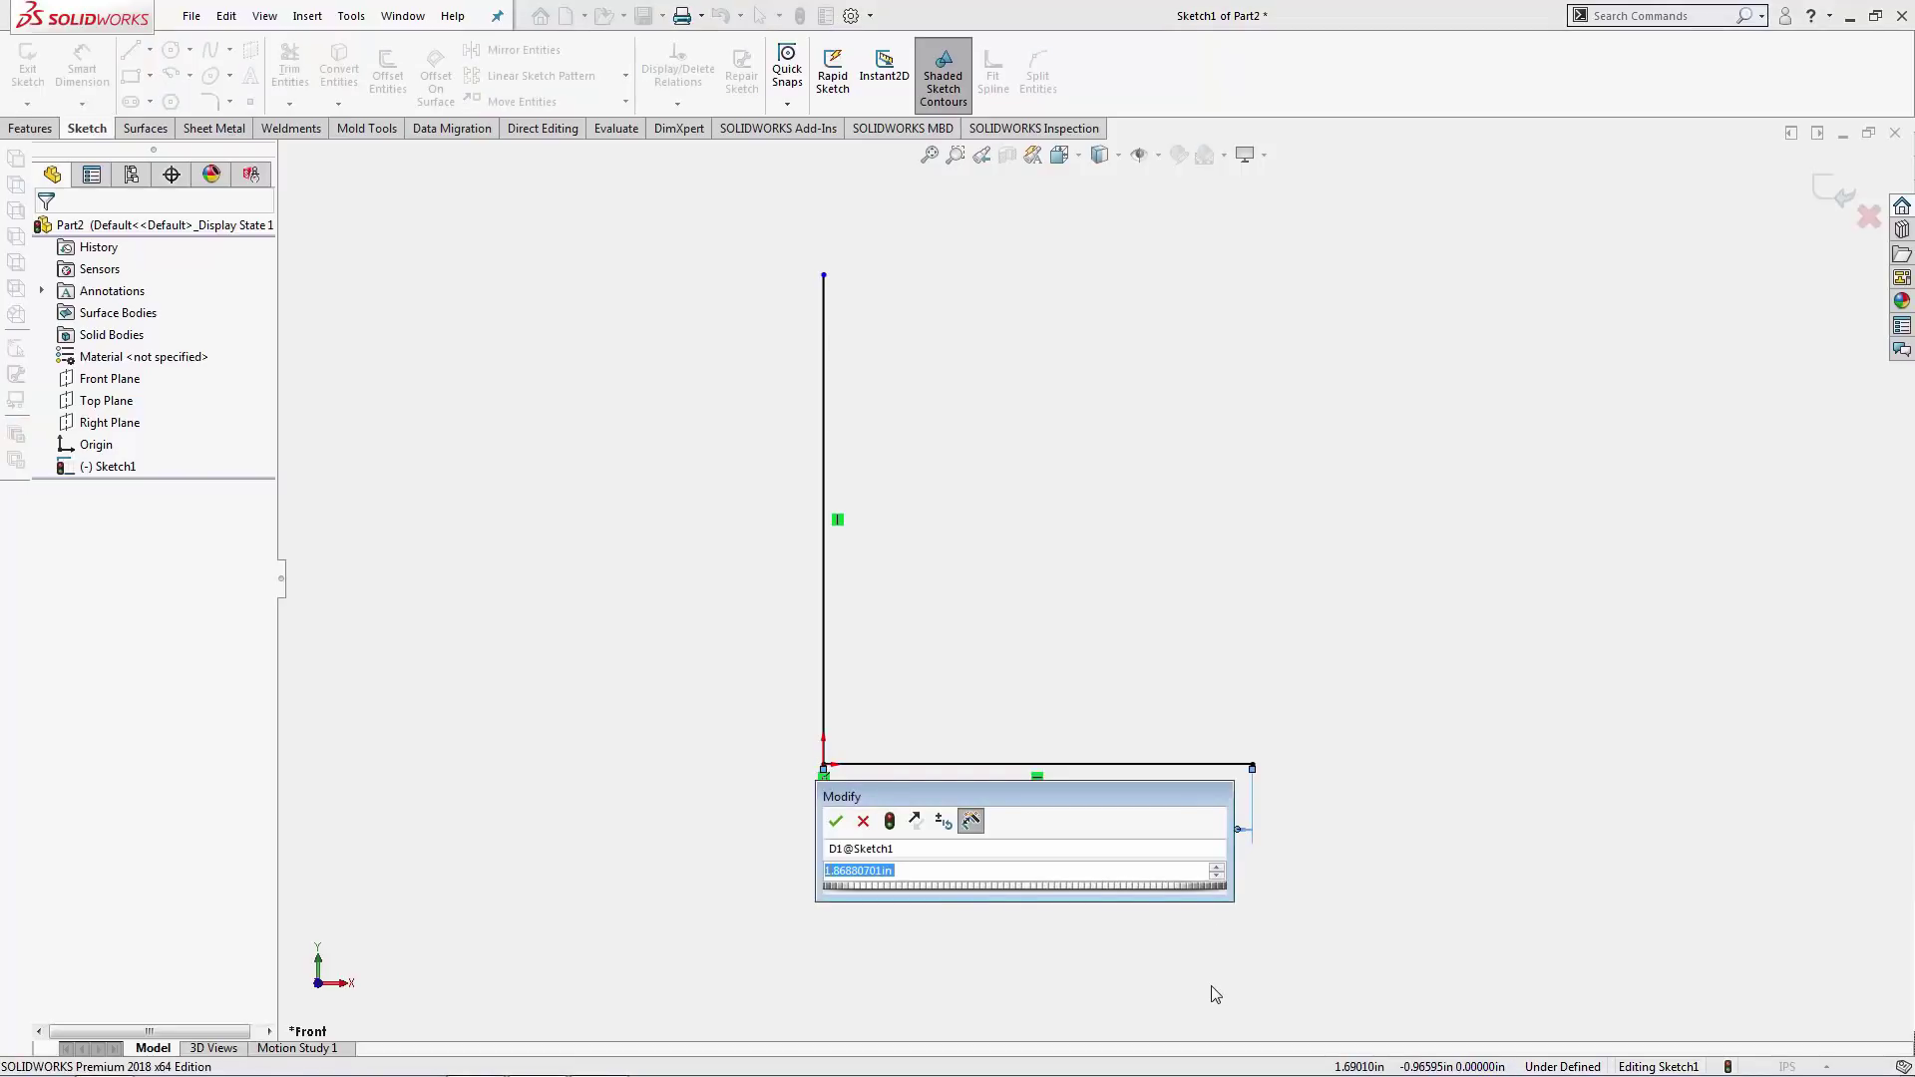
pyautogui.write('2')
pyautogui.press('Return')
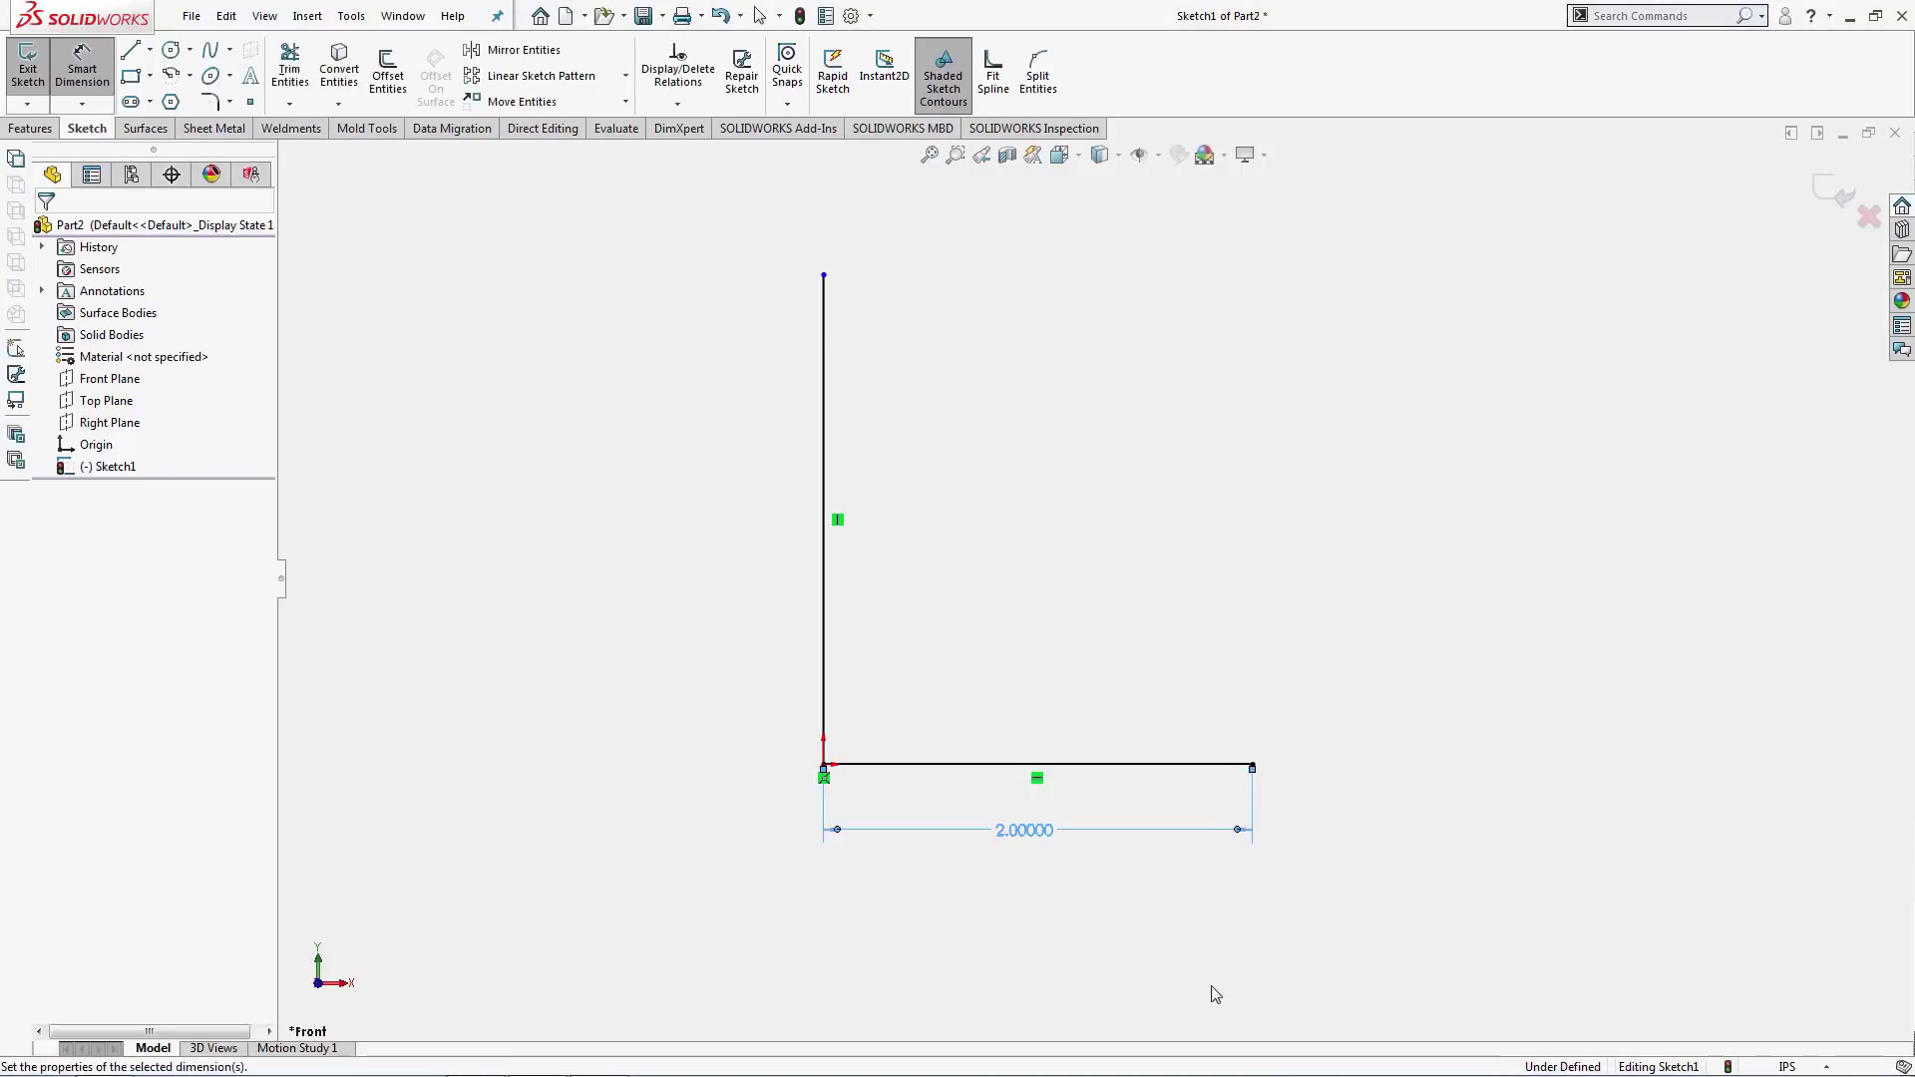
# Dimension the vertical line's top to the horizontal line's right end at 3.03447.
pyautogui.click(1102, 930)
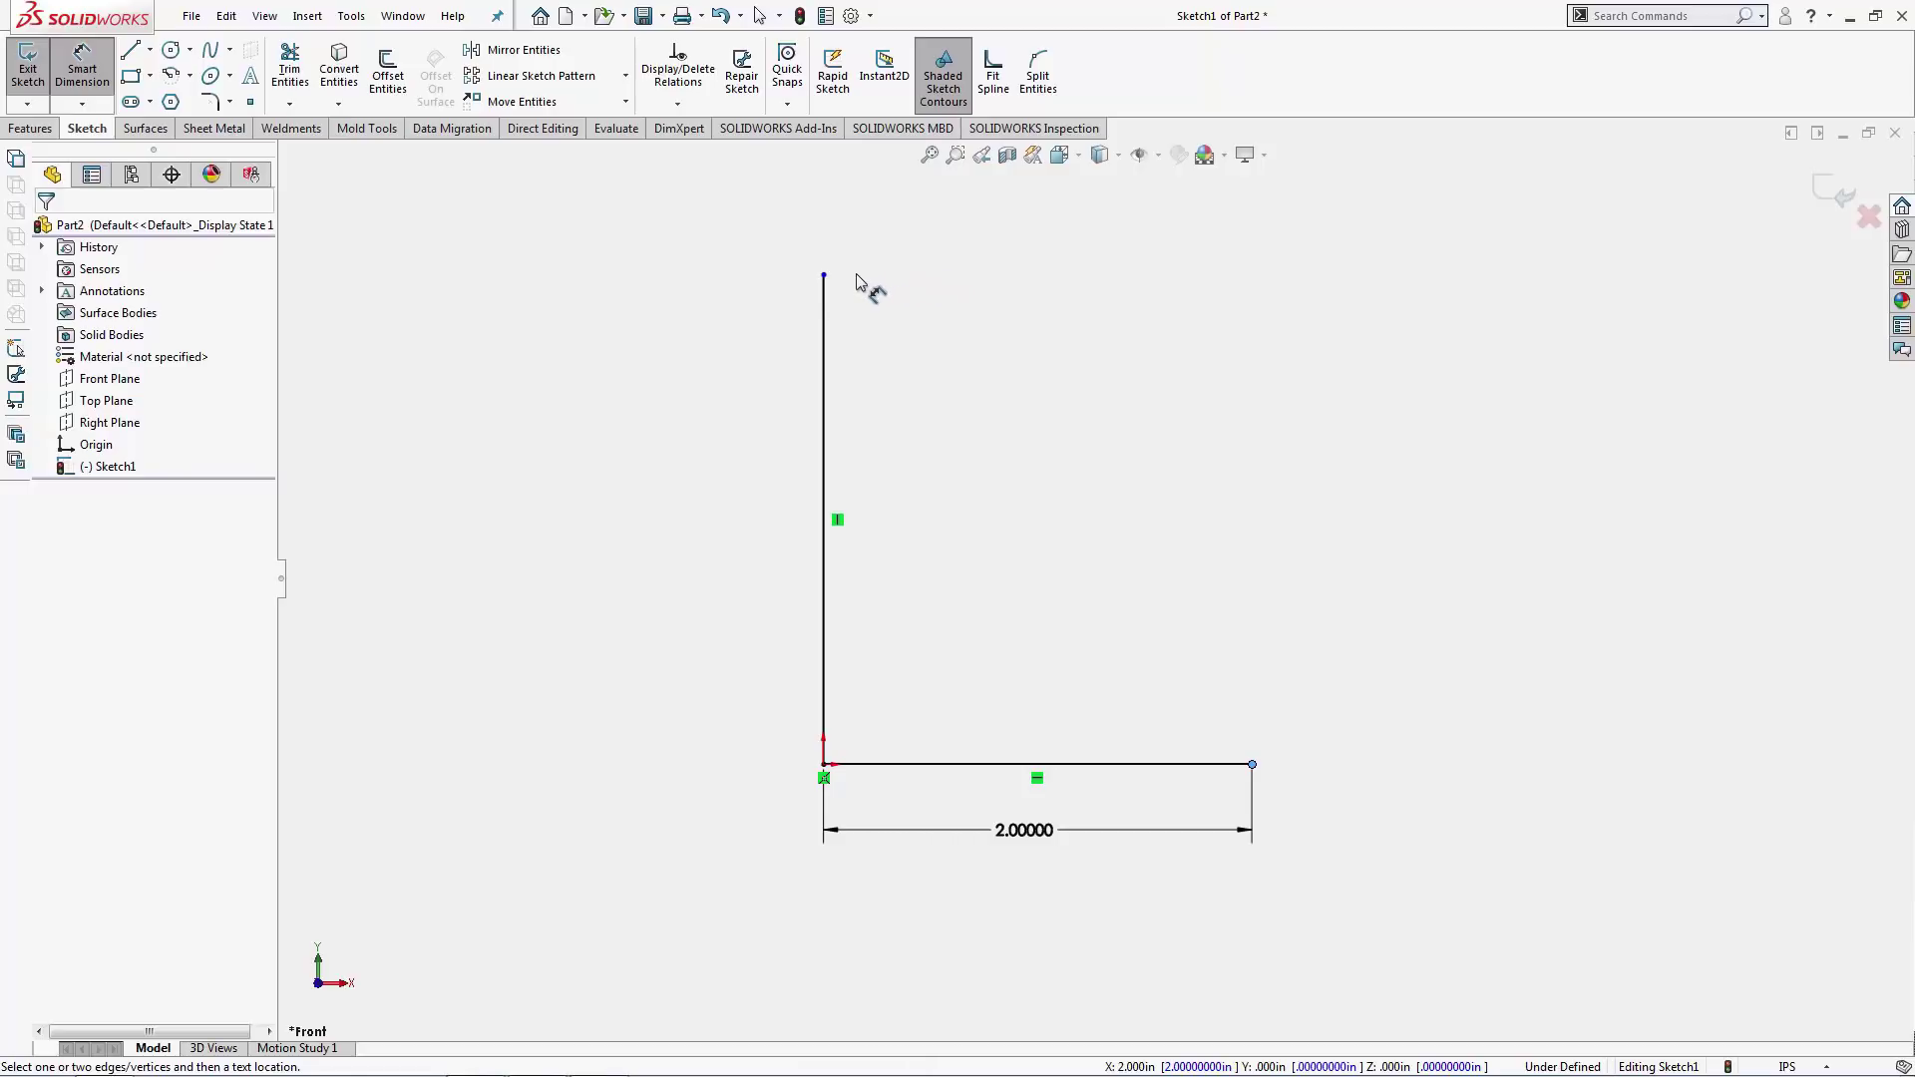
pyautogui.click(823, 275)
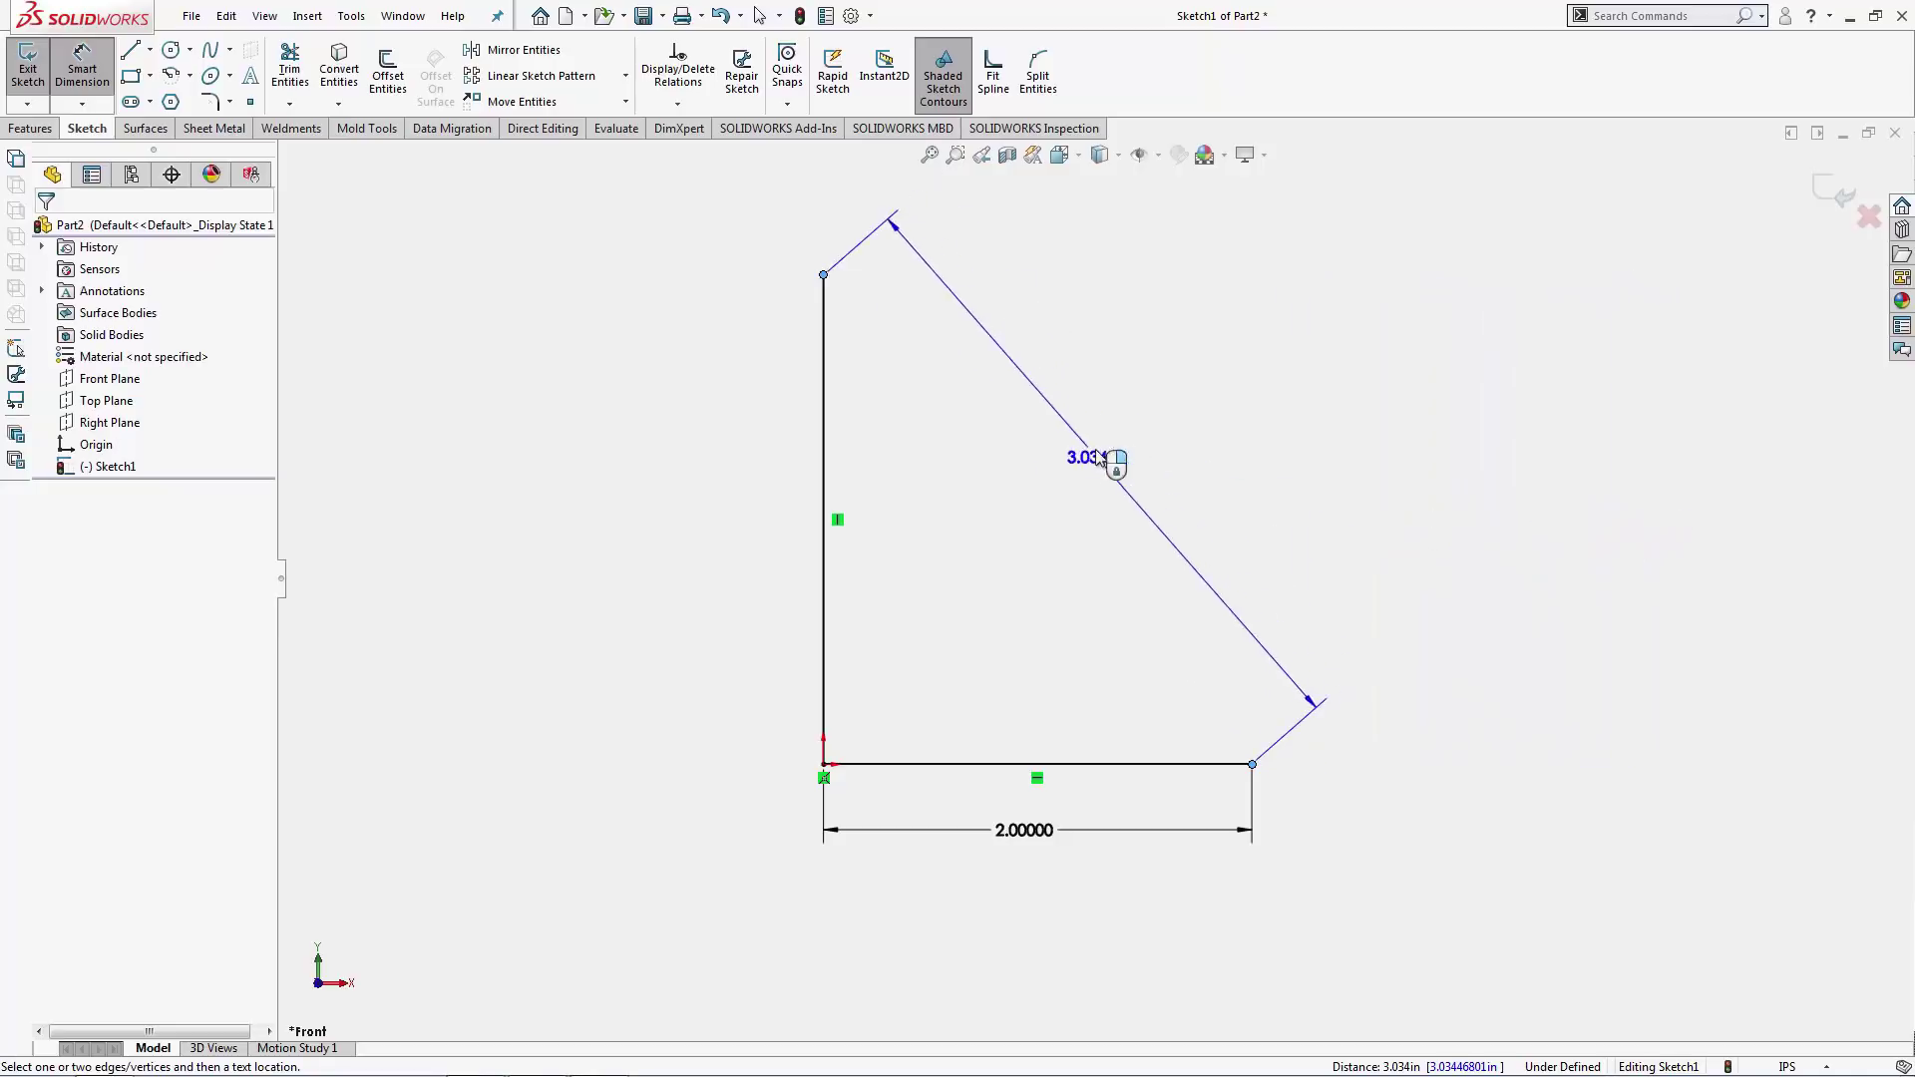
pyautogui.scroll(3, 1092, 499)
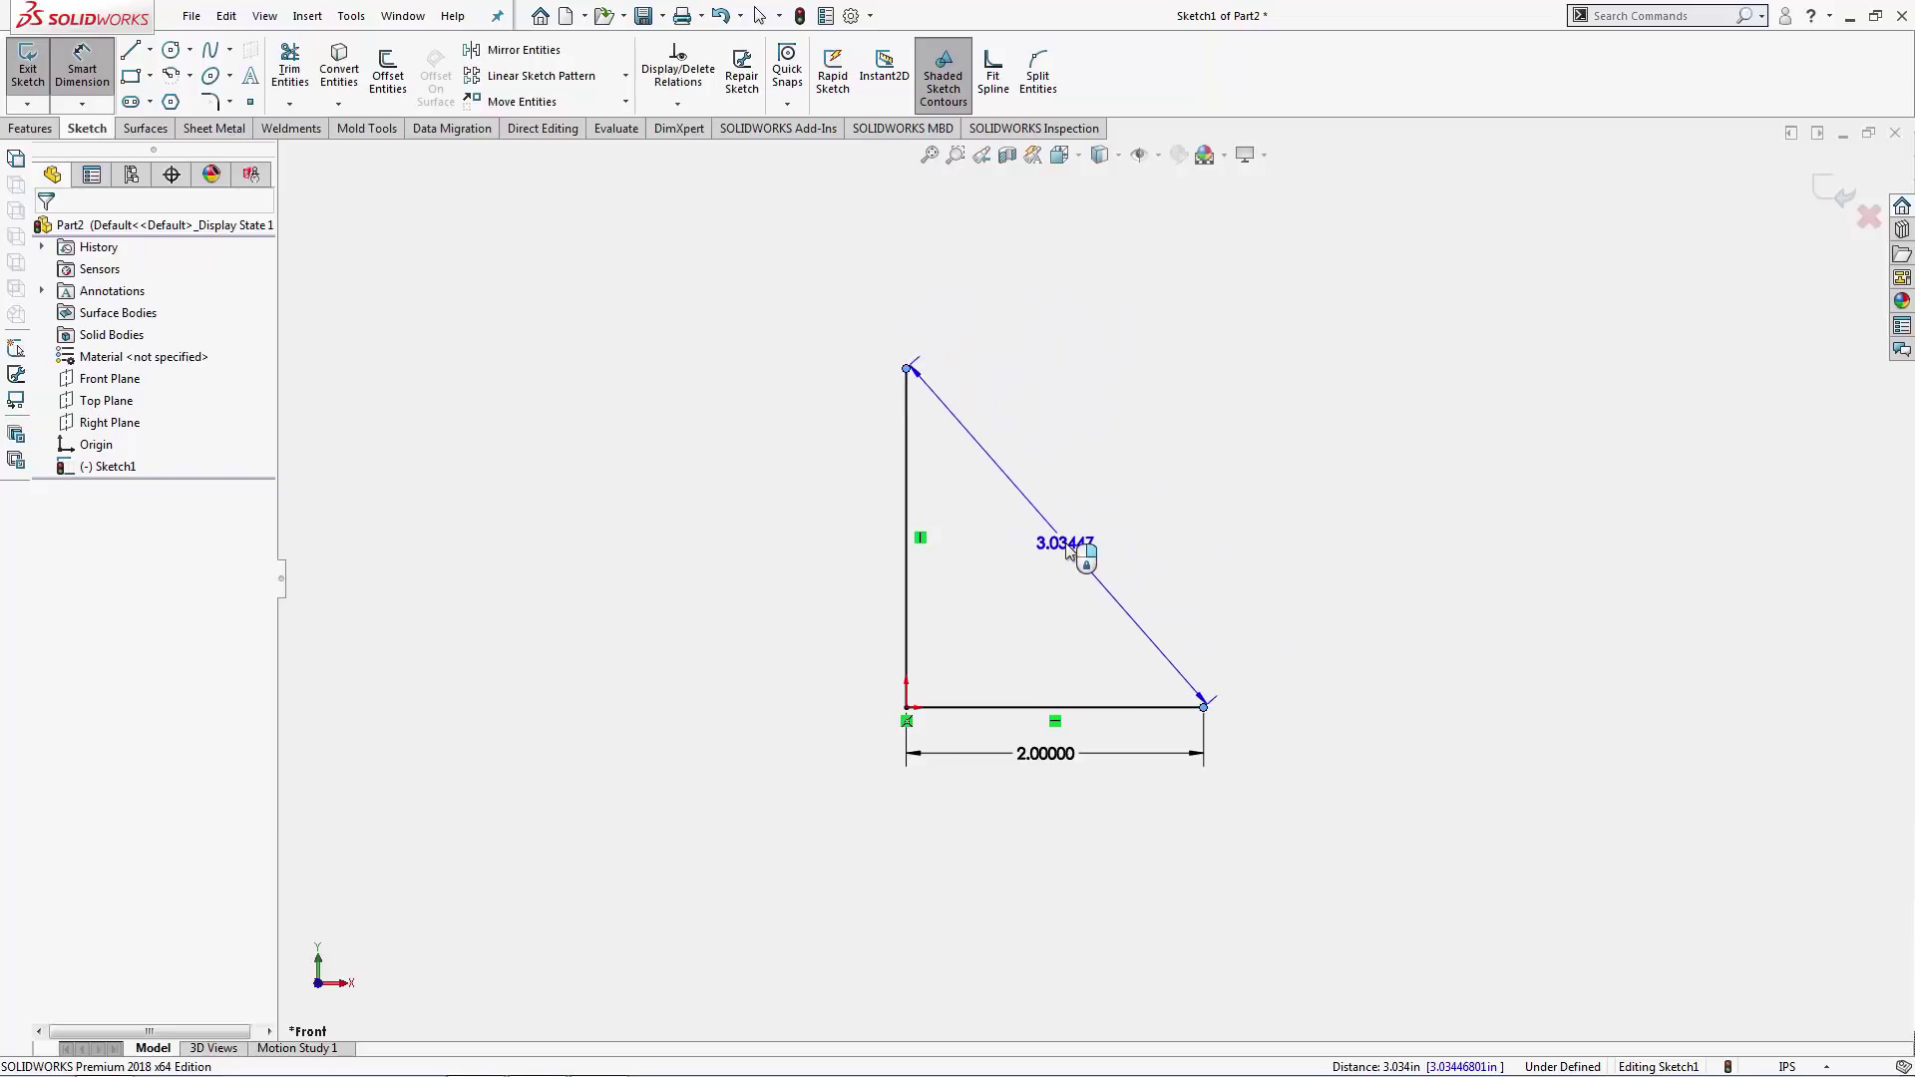
pyautogui.click(1068, 551)
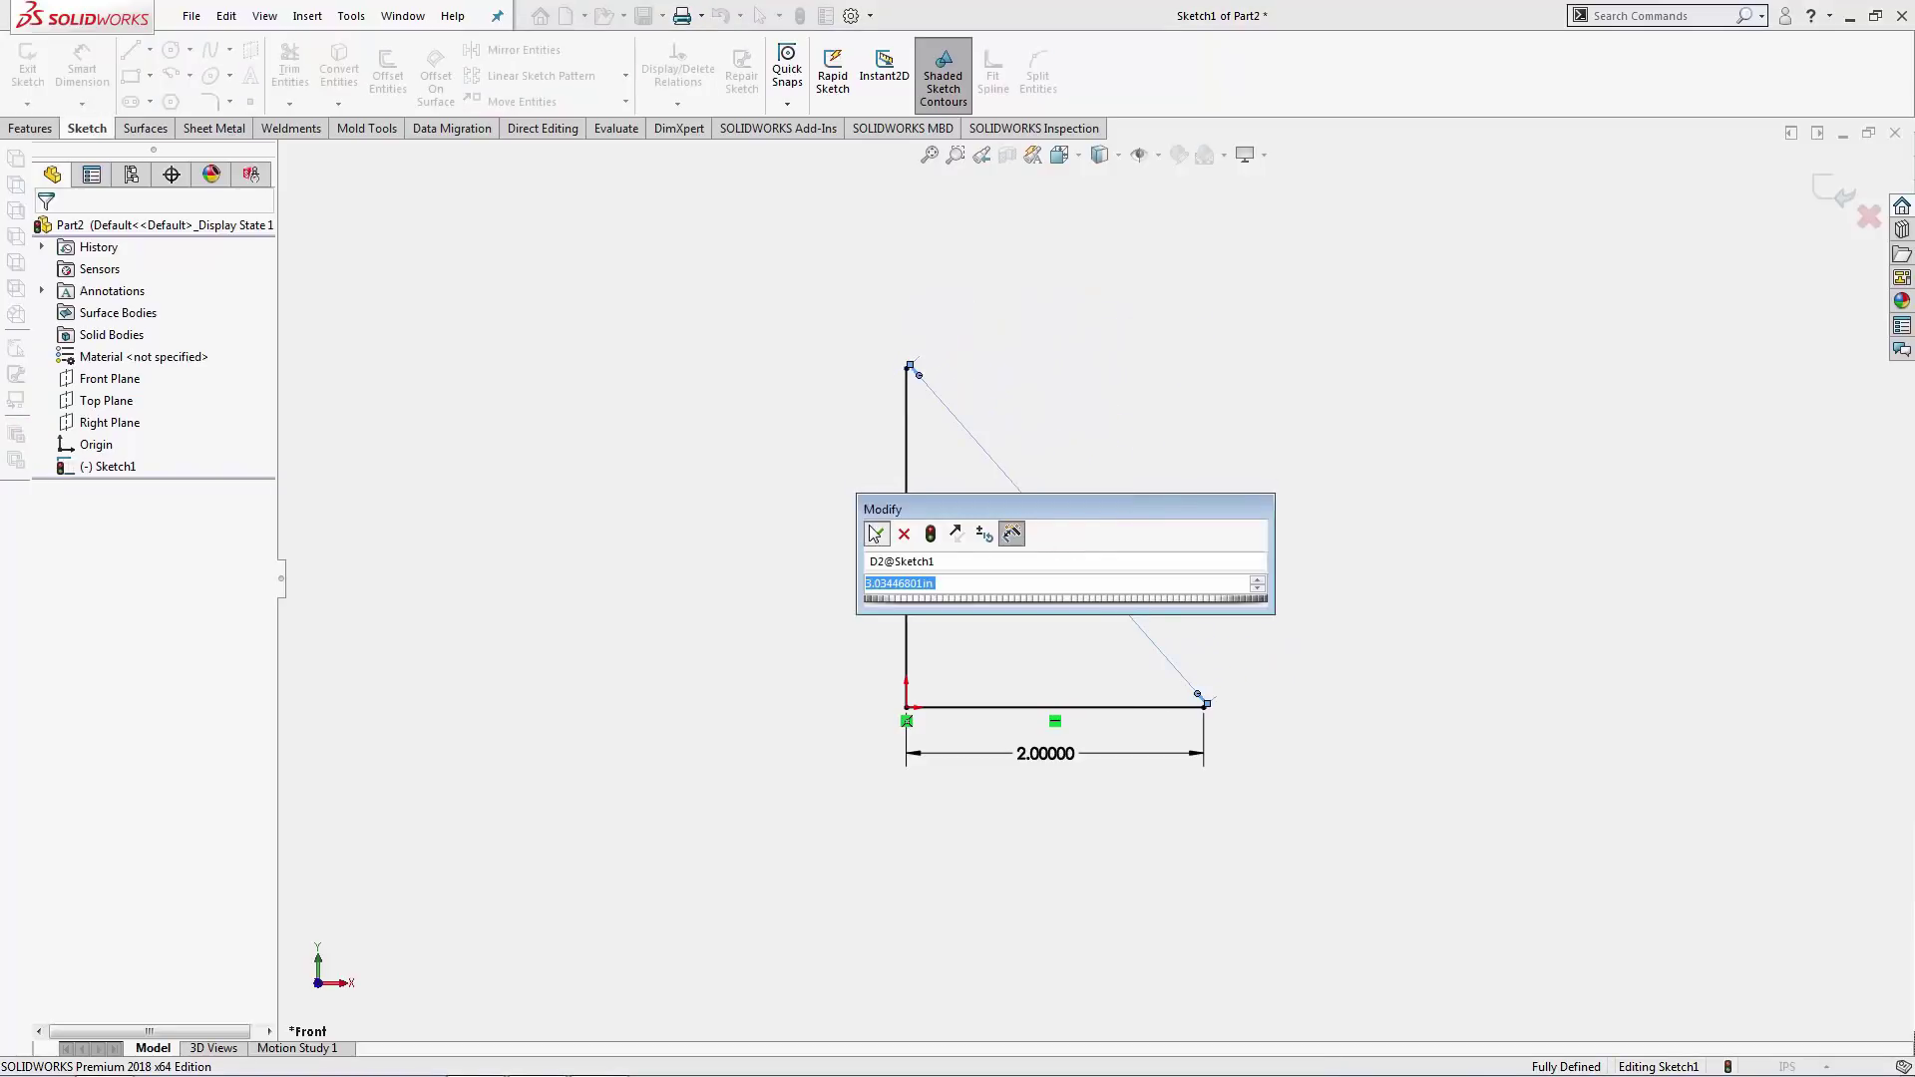
pyautogui.press('Return')
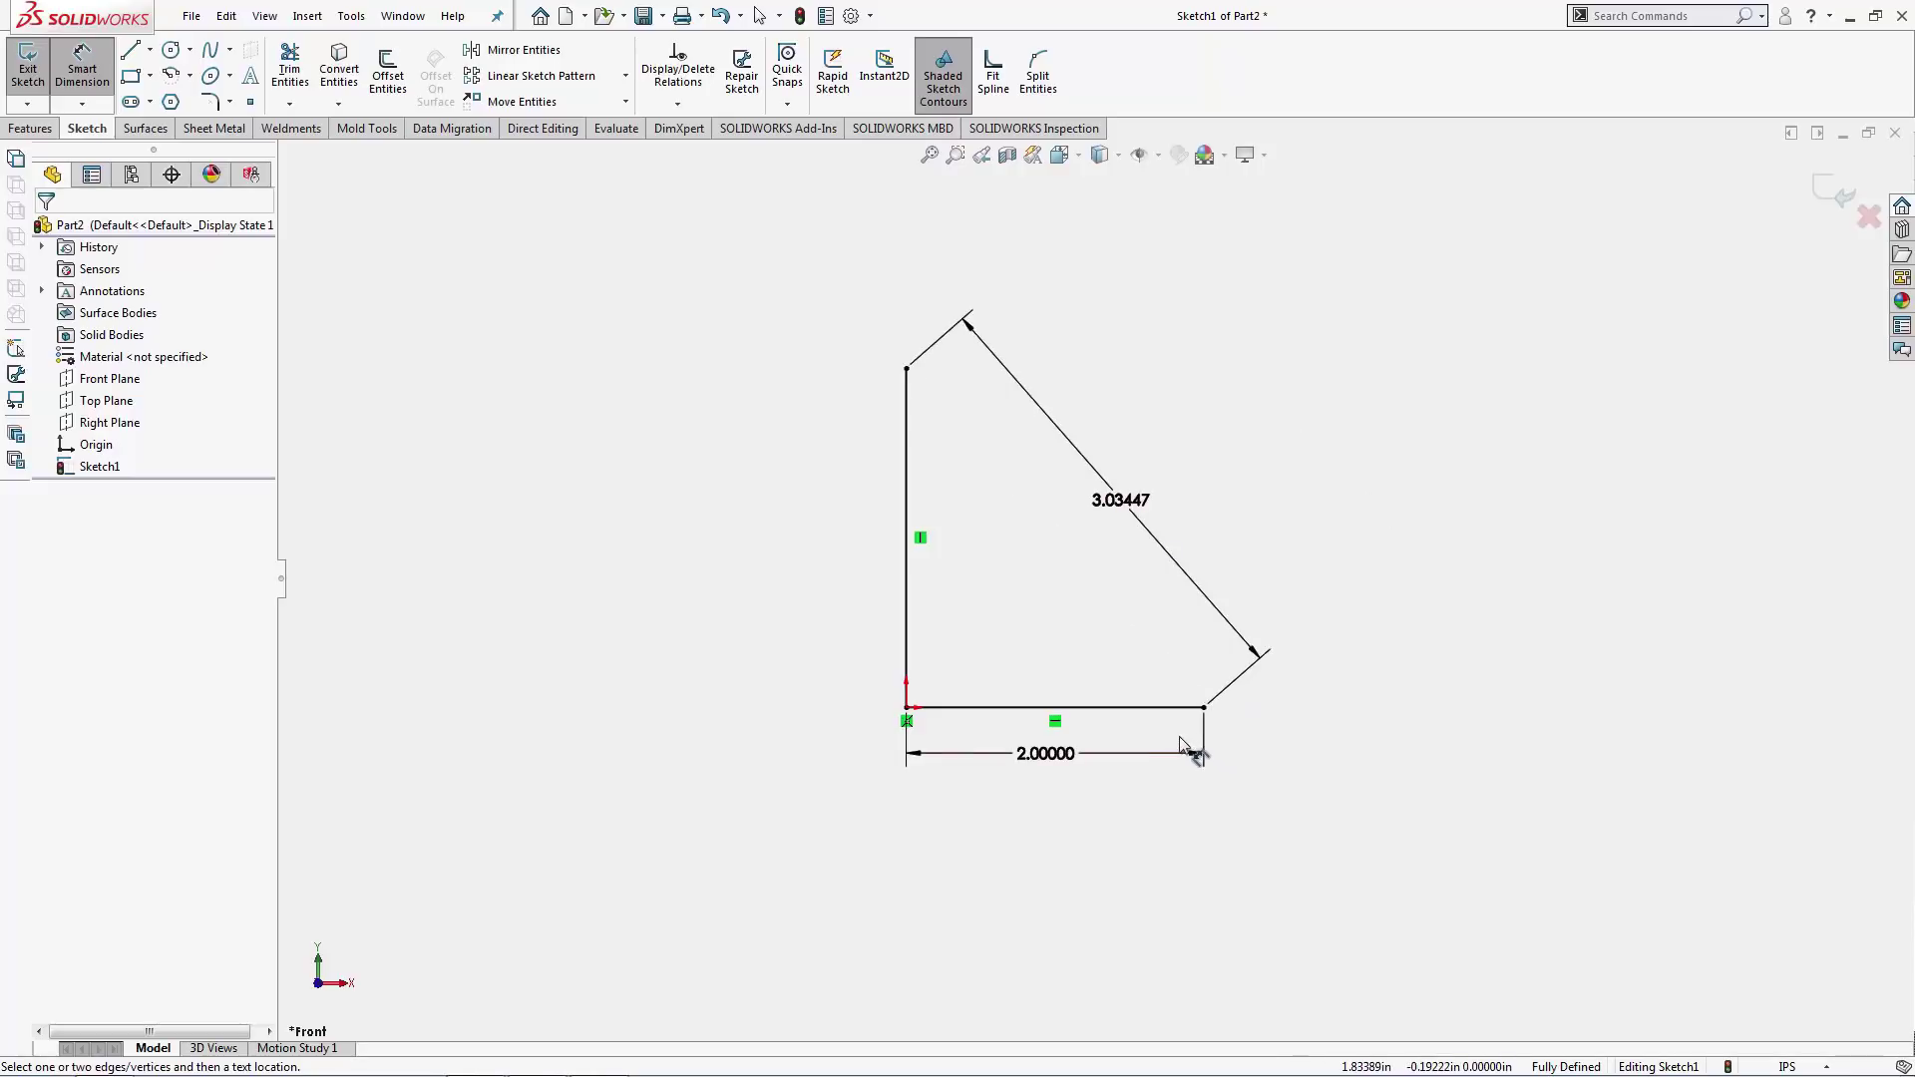
pyautogui.click(1098, 709)
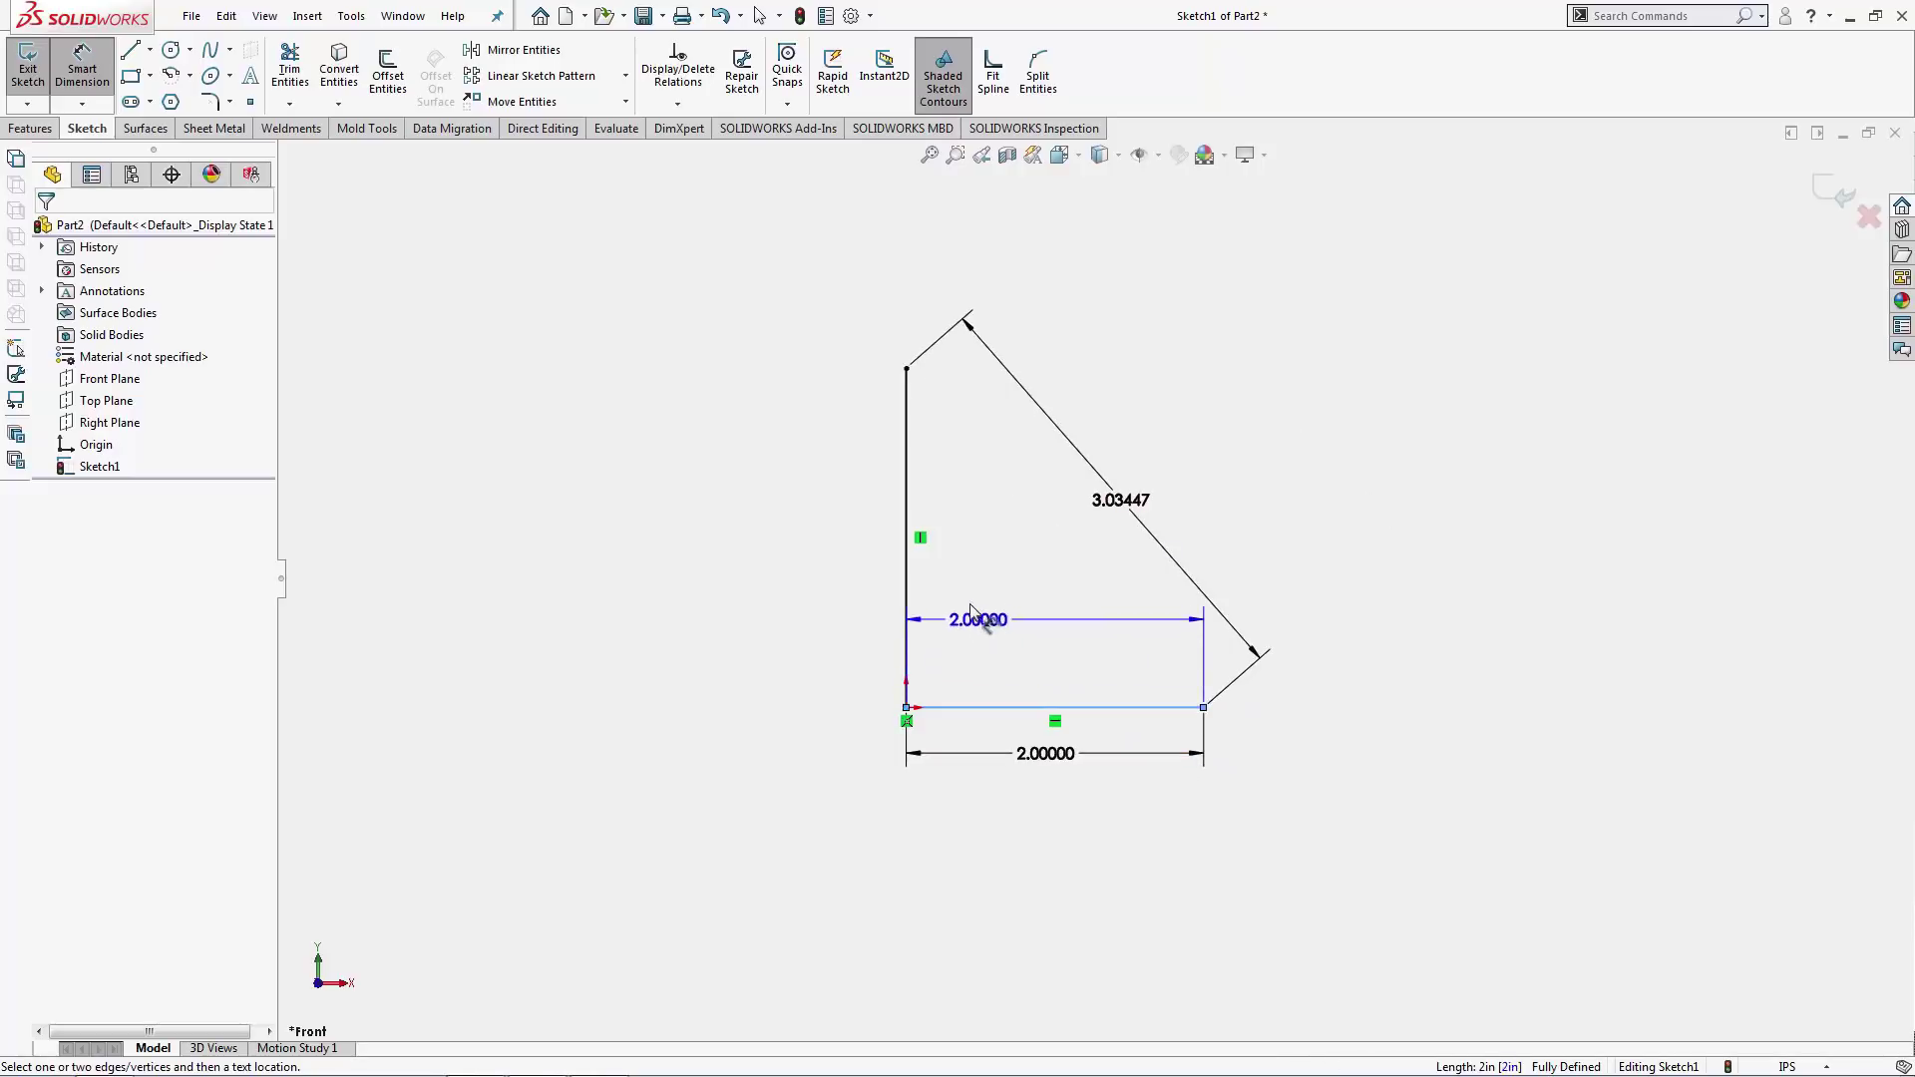
pyautogui.click(906, 554)
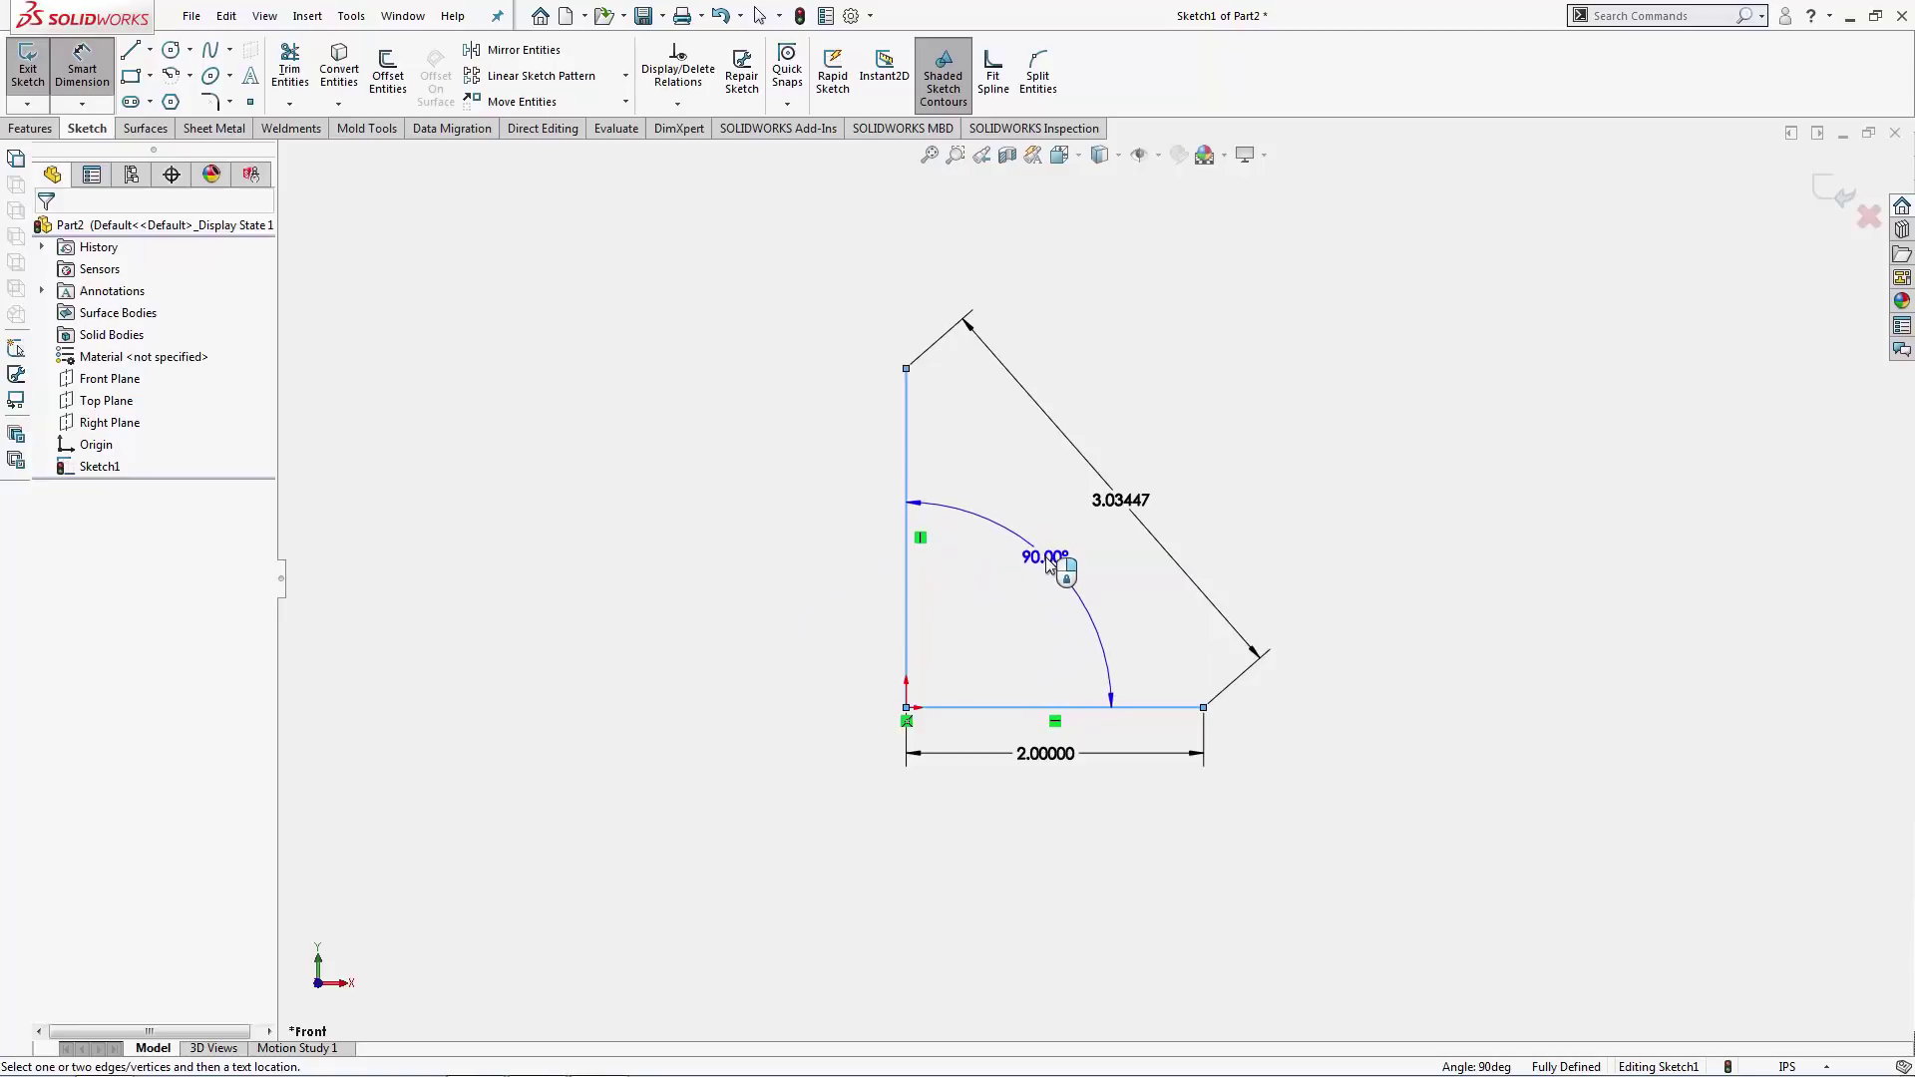
pyautogui.click(1047, 564)
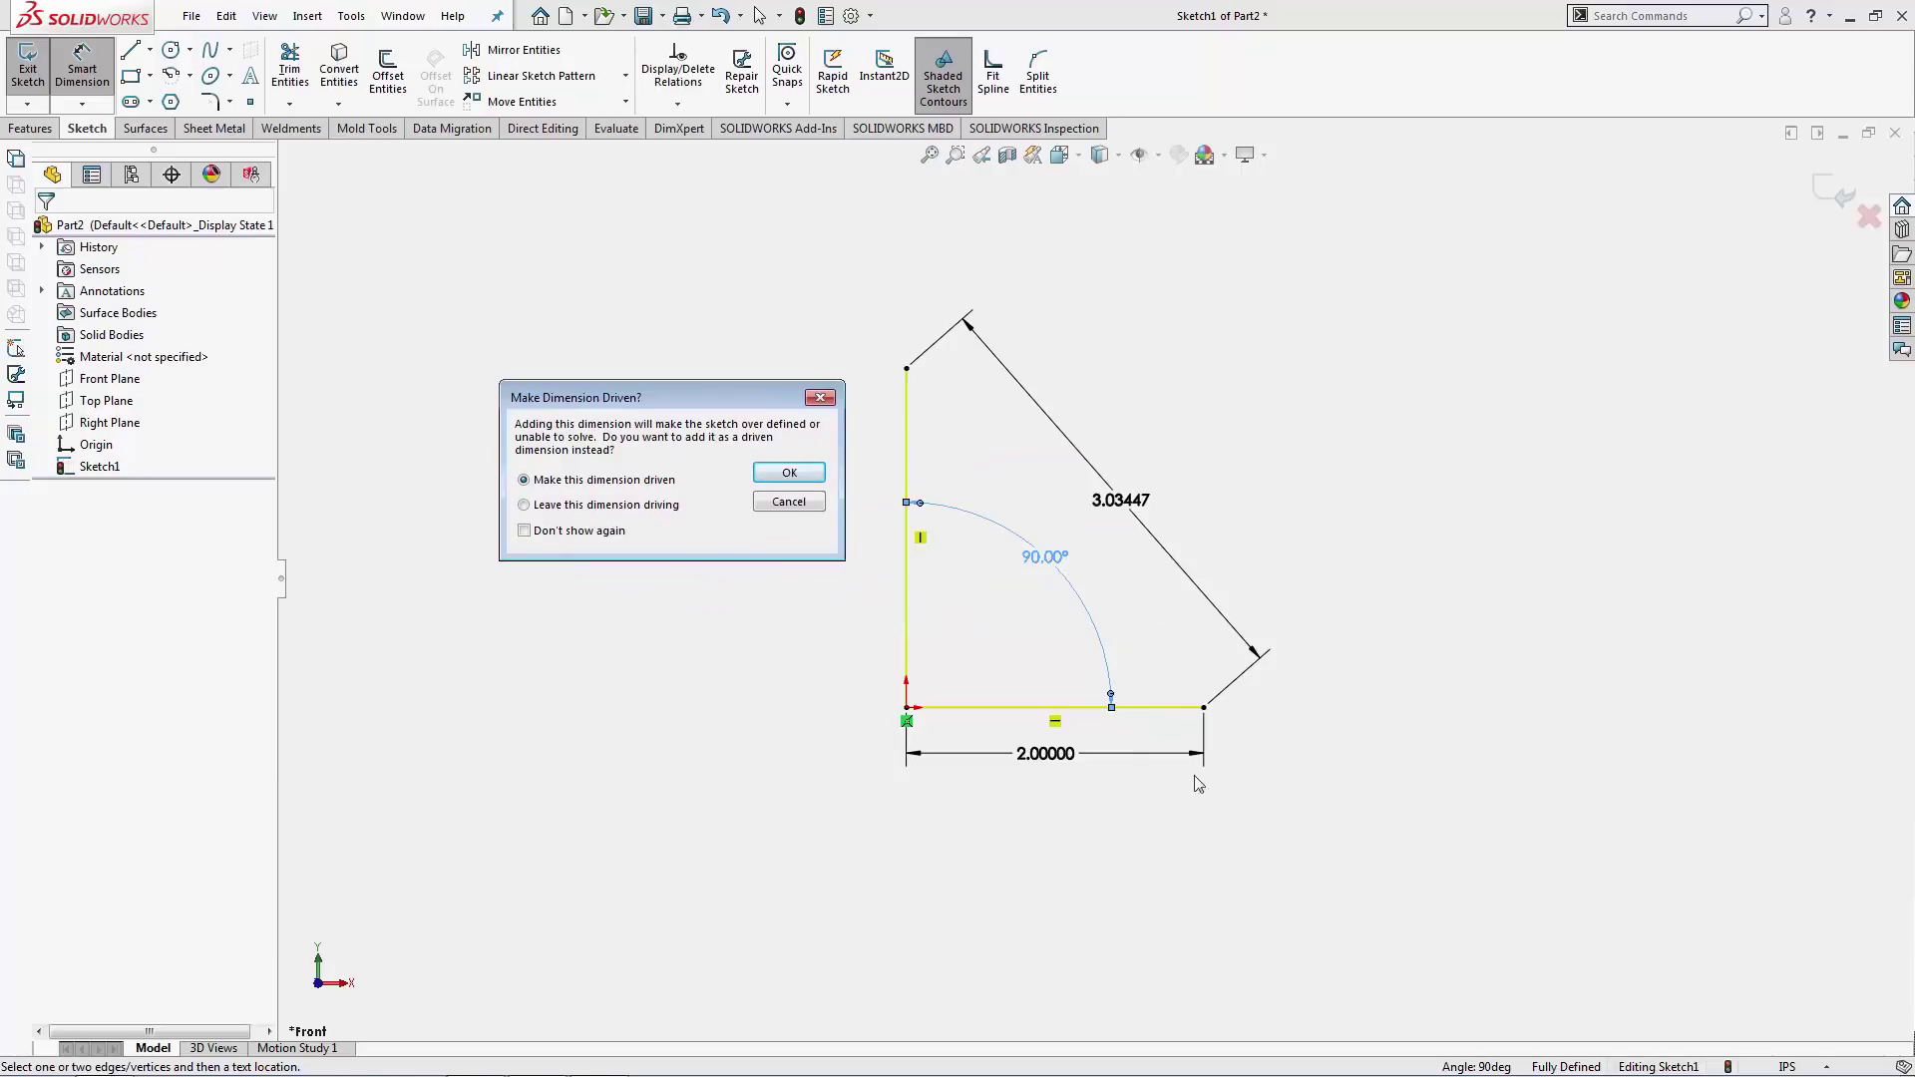
pyautogui.moveTo(684, 391); pyautogui.dragTo(691, 393)
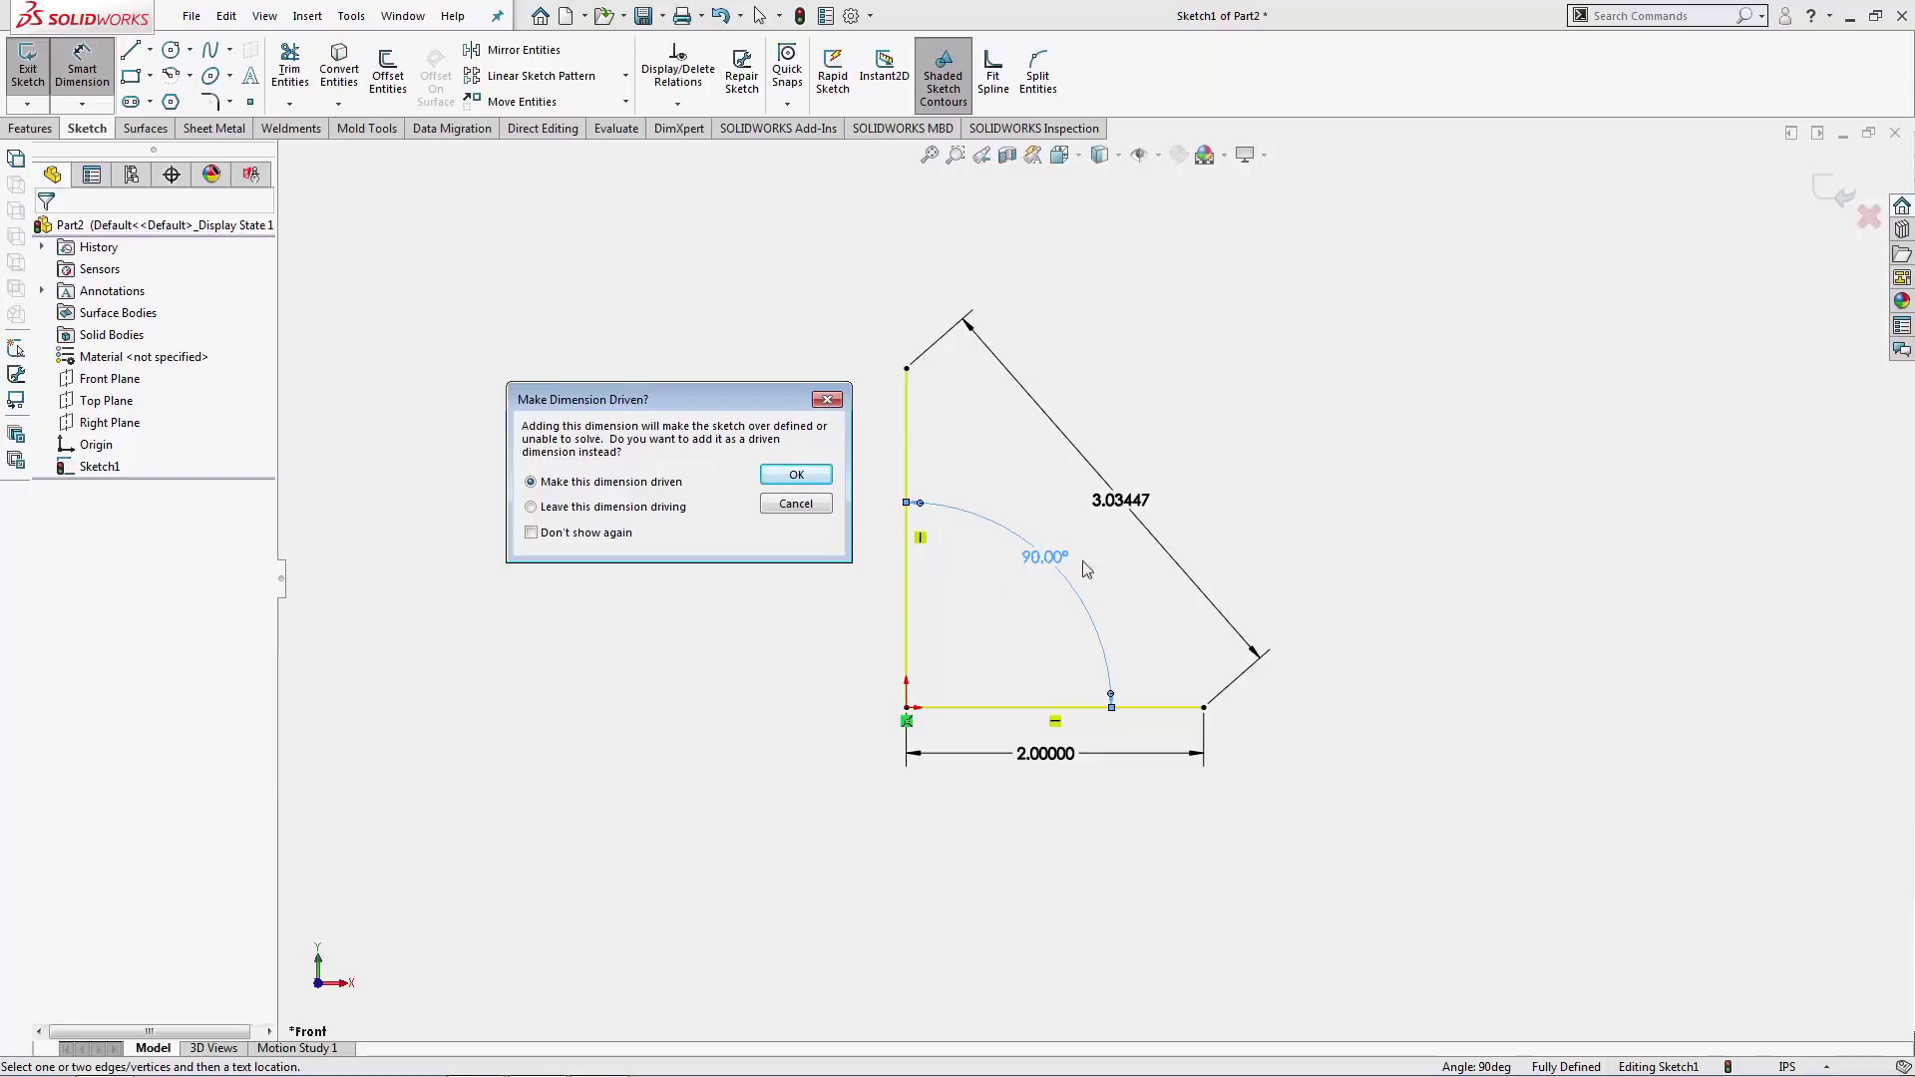
pyautogui.click(802, 506)
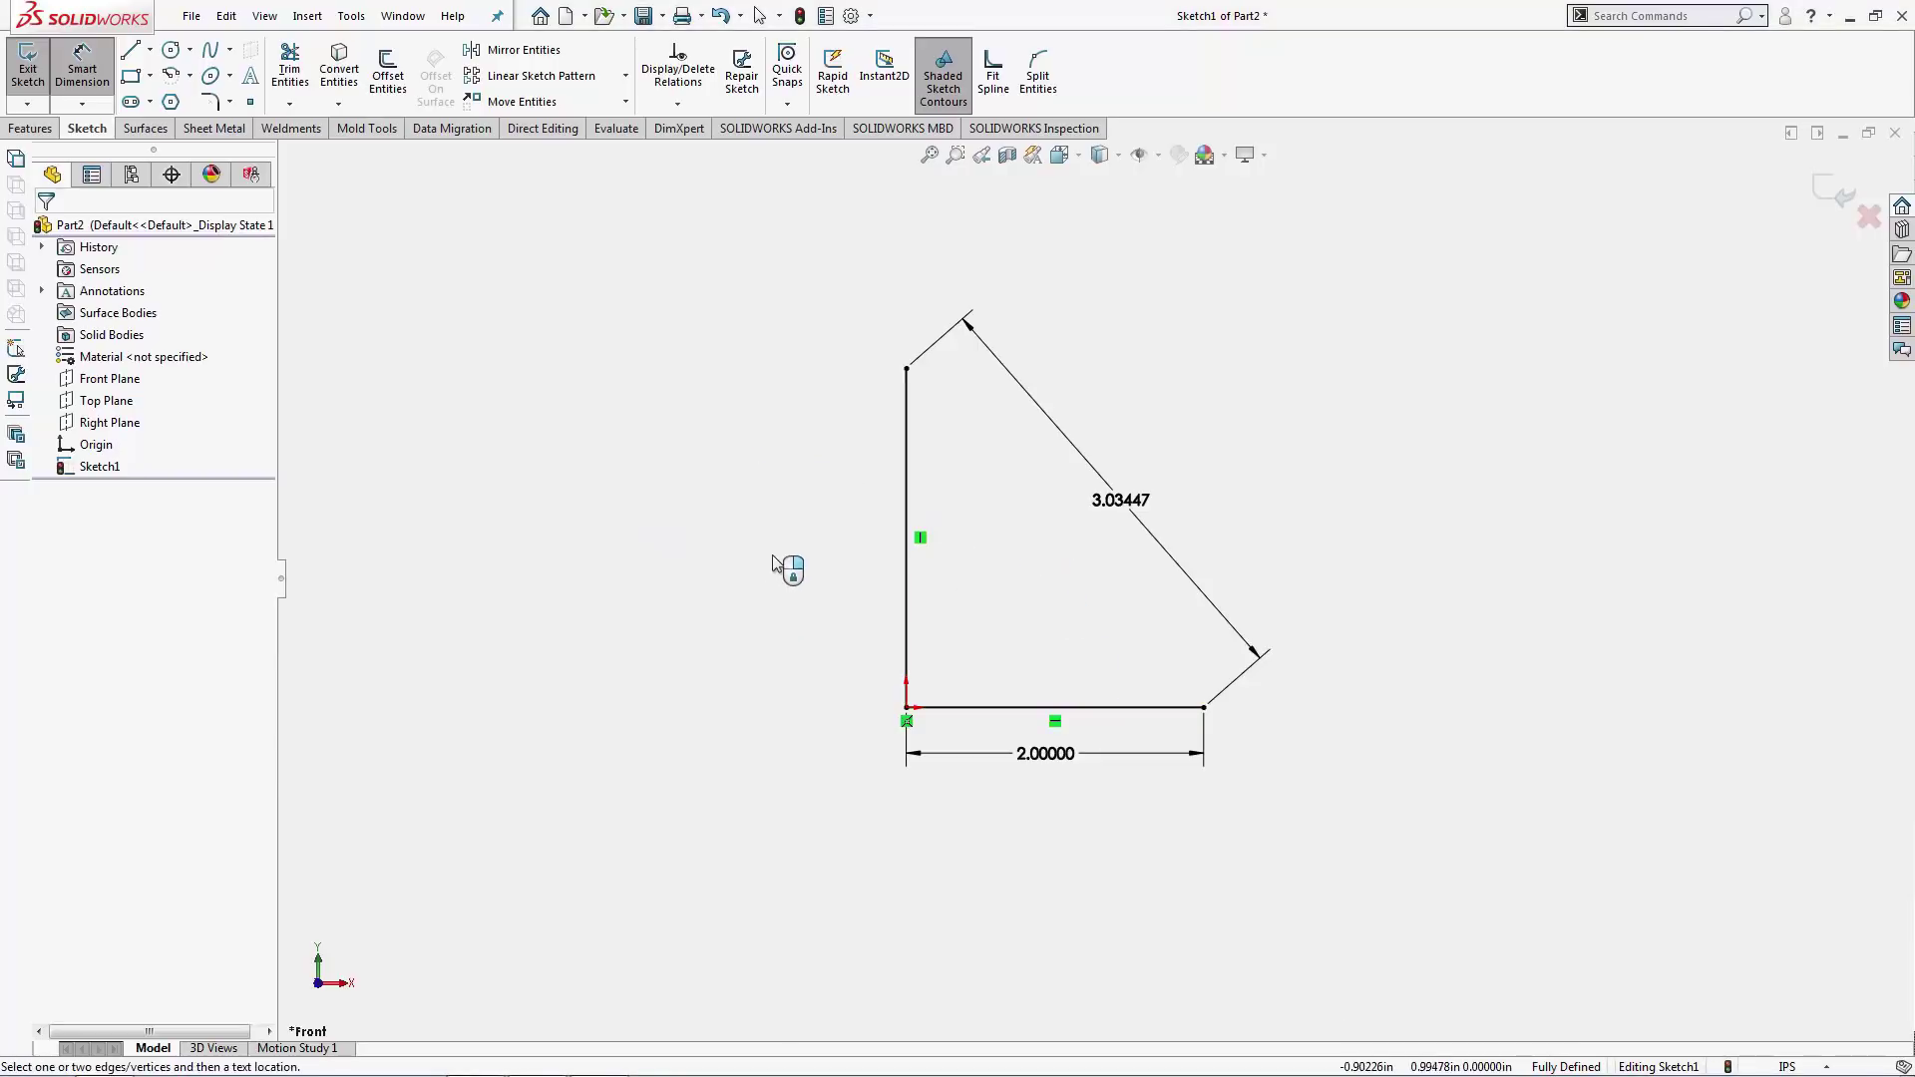